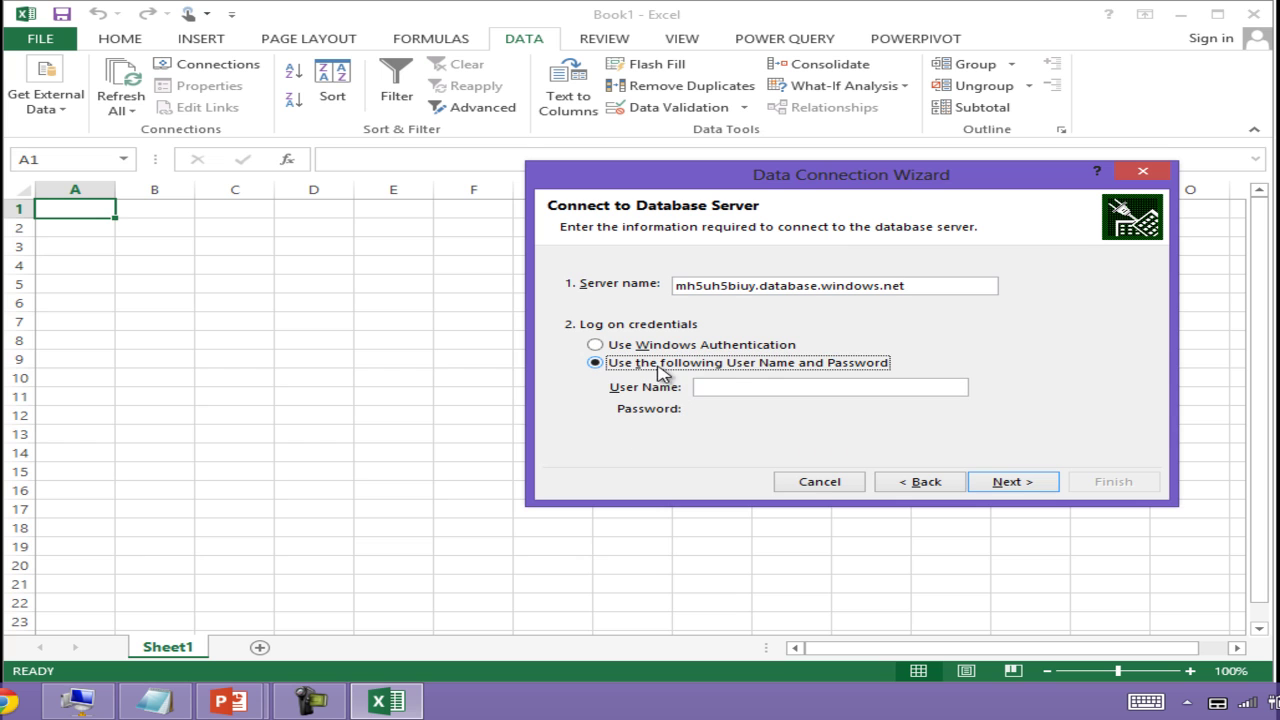
# Enter the account's user name and password for the database server and proceed with the connection.
pyautogui.click(730, 389)
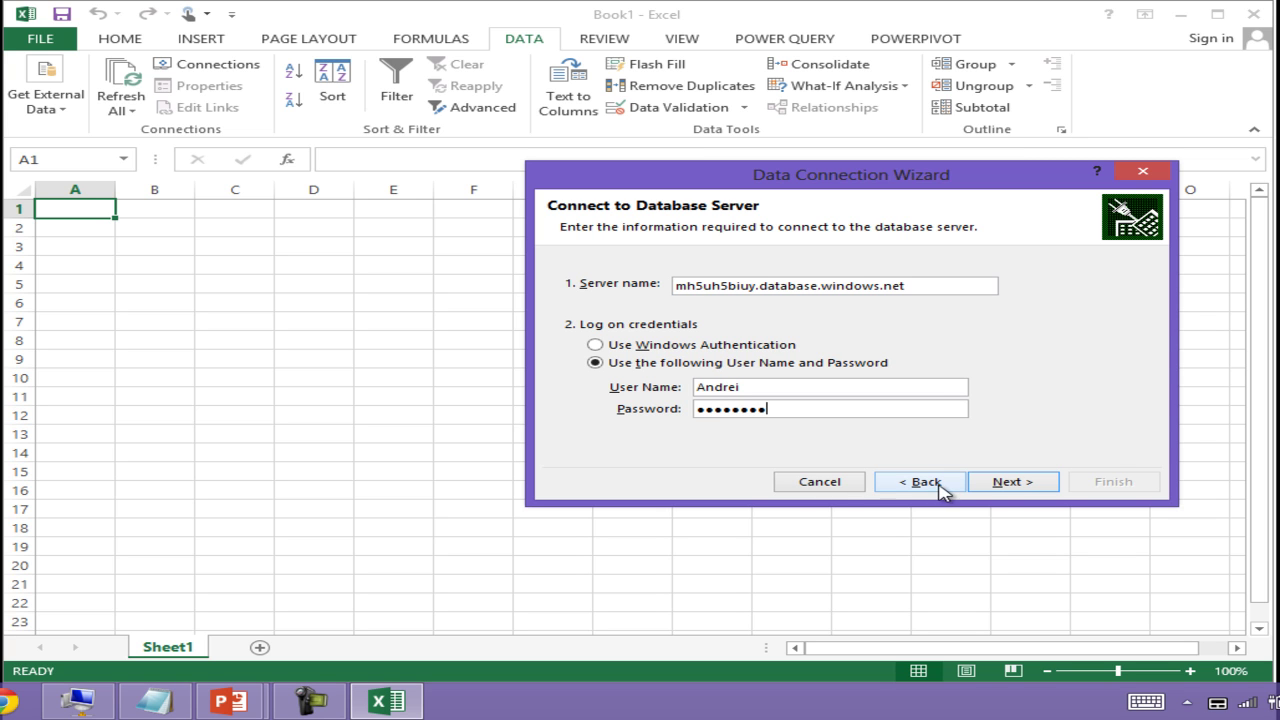
pyautogui.click(1012, 483)
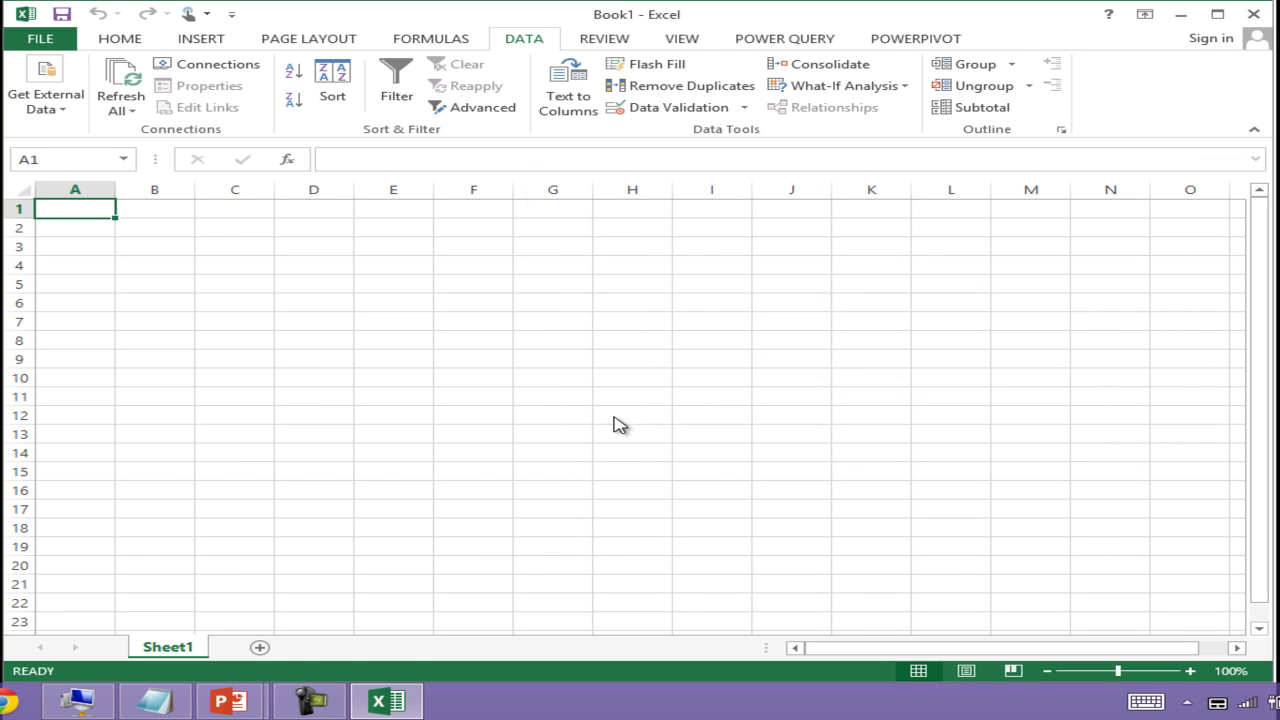
# Choose the AdventureWorks2012 database and select the Employee table owned by dbo.
pyautogui.click(860, 243)
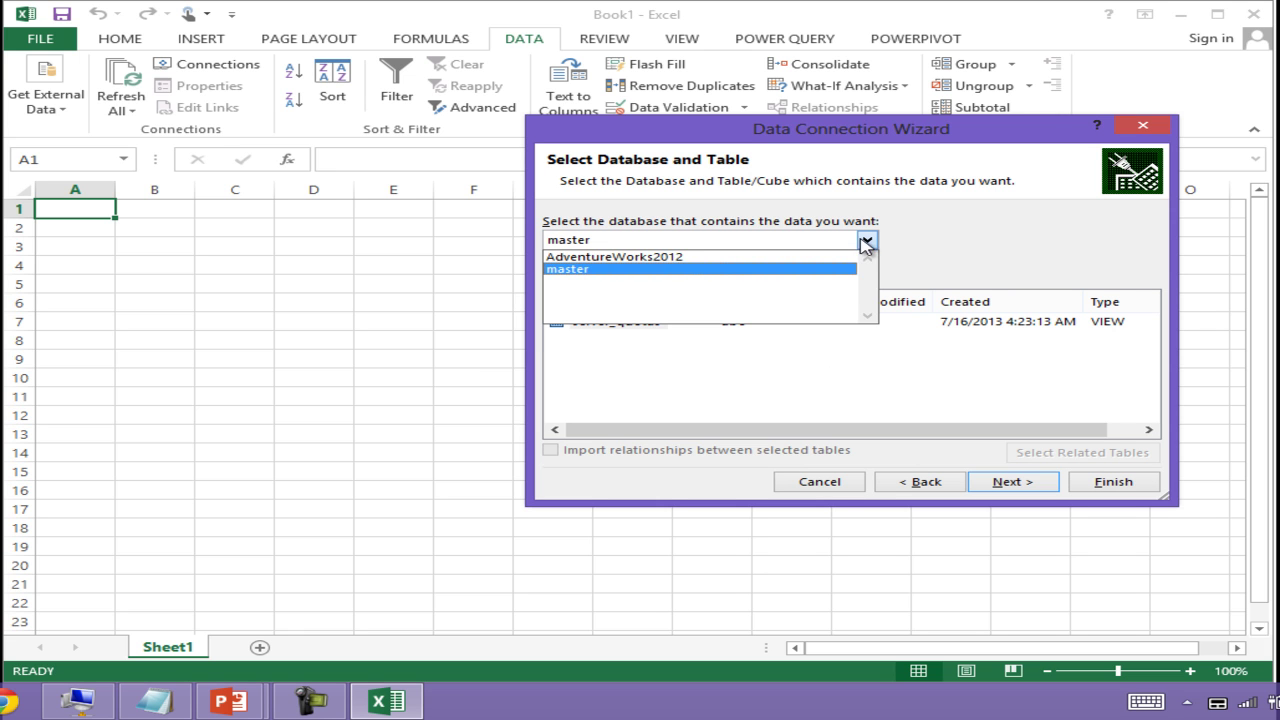
pyautogui.click(680, 254)
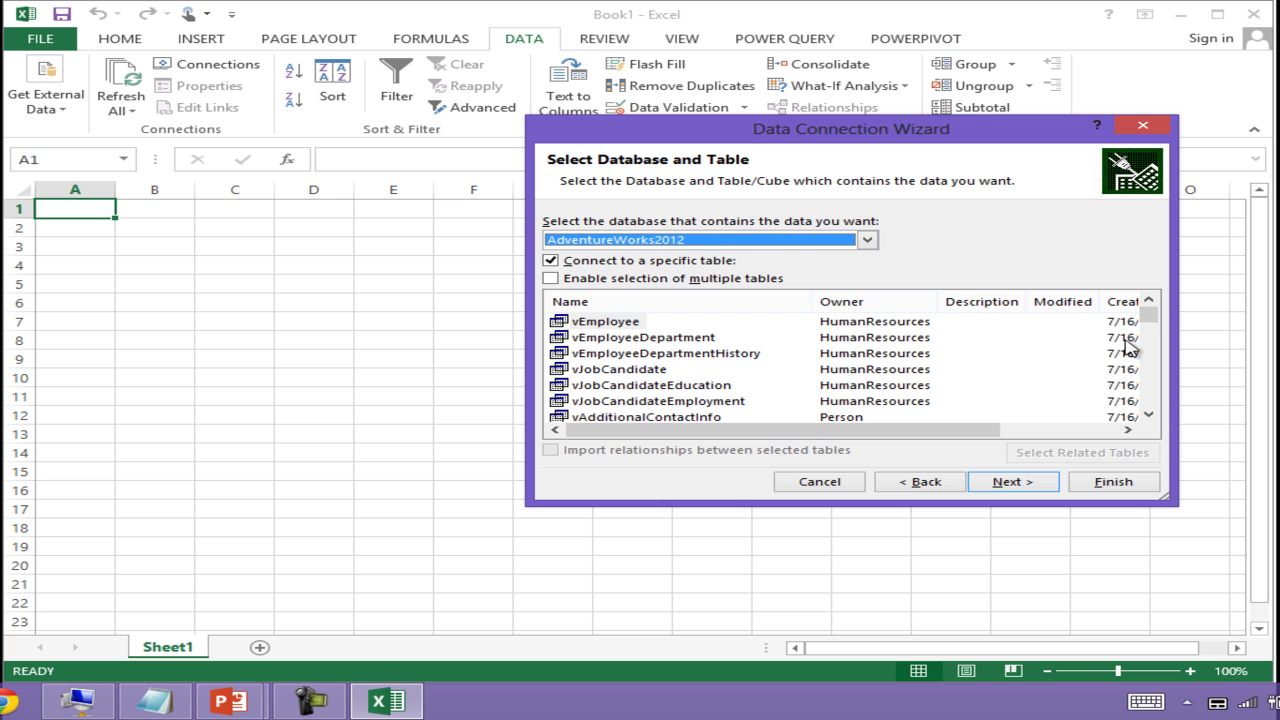
pyautogui.moveTo(1149, 320)
pyautogui.mouseDown()
pyautogui.moveTo(1150, 365)
pyautogui.moveTo(1147, 335)
pyautogui.mouseUp()
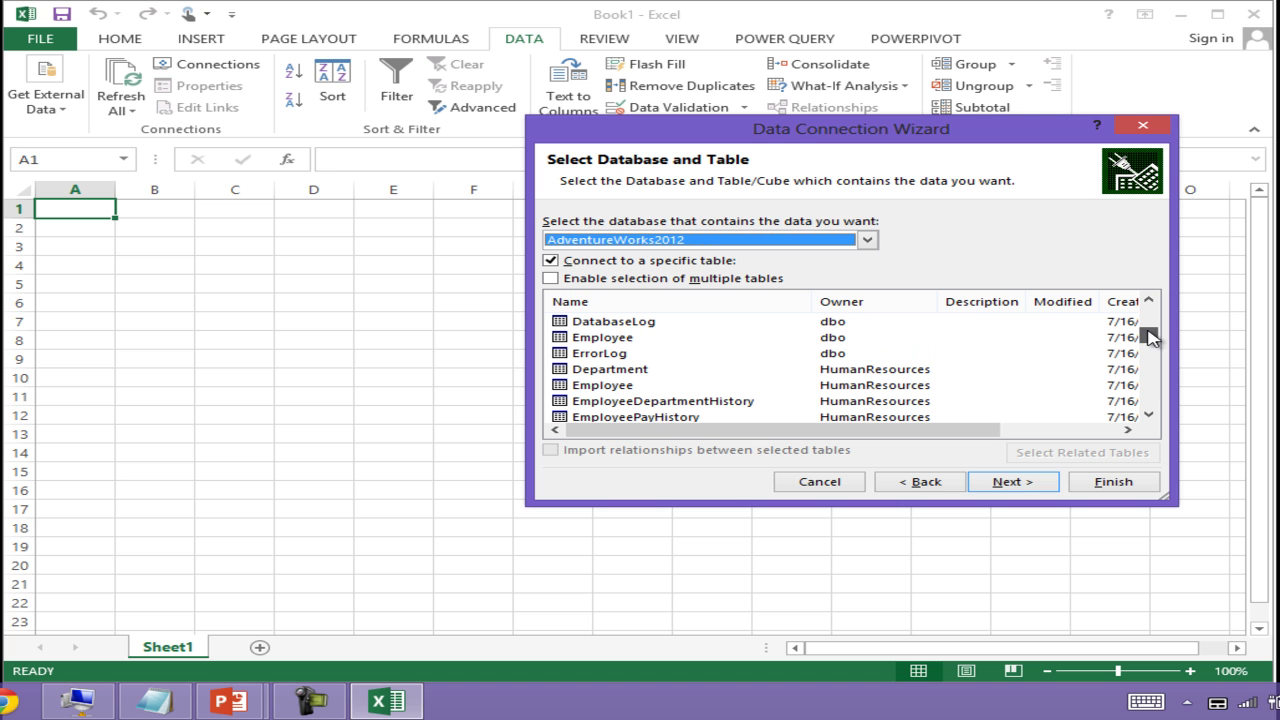
pyautogui.click(772, 340)
pyautogui.click(612, 340)
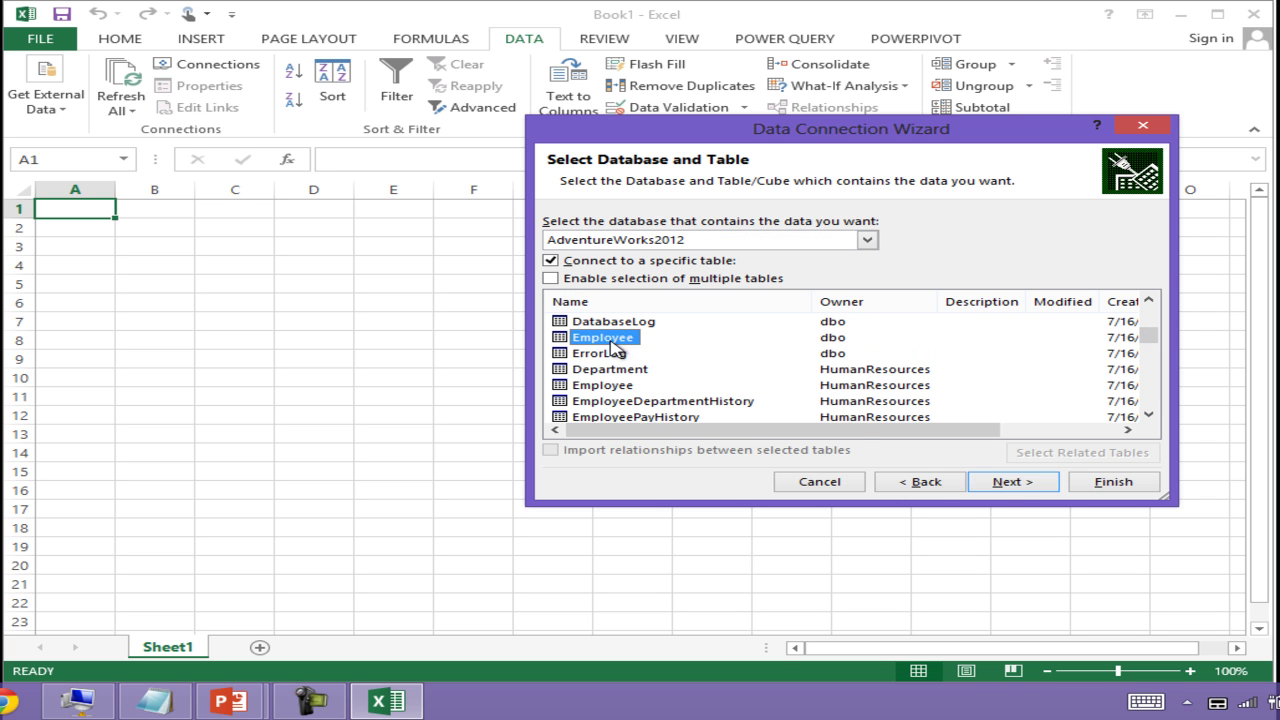
# Finish the data connection, replacing the existing connection file, and import the data as a table at cell A1 of the existing worksheet.
pyautogui.click(1008, 482)
pyautogui.click(1111, 482)
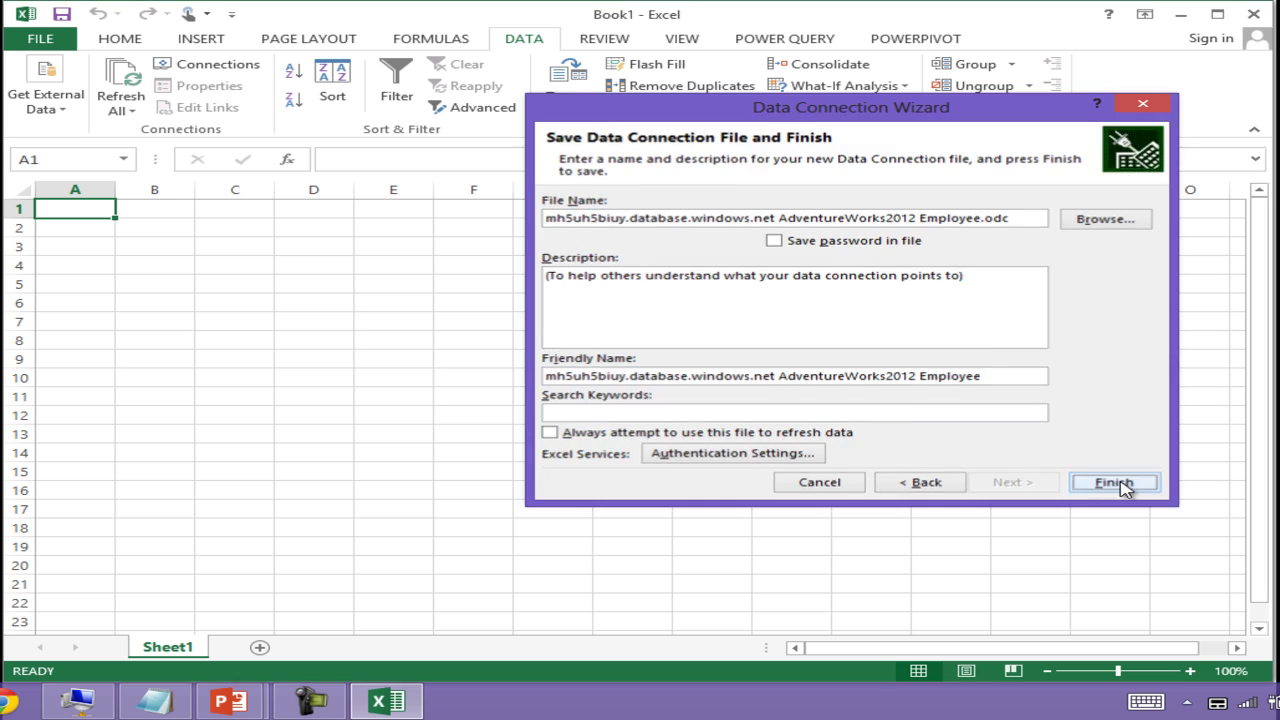
pyautogui.click(594, 396)
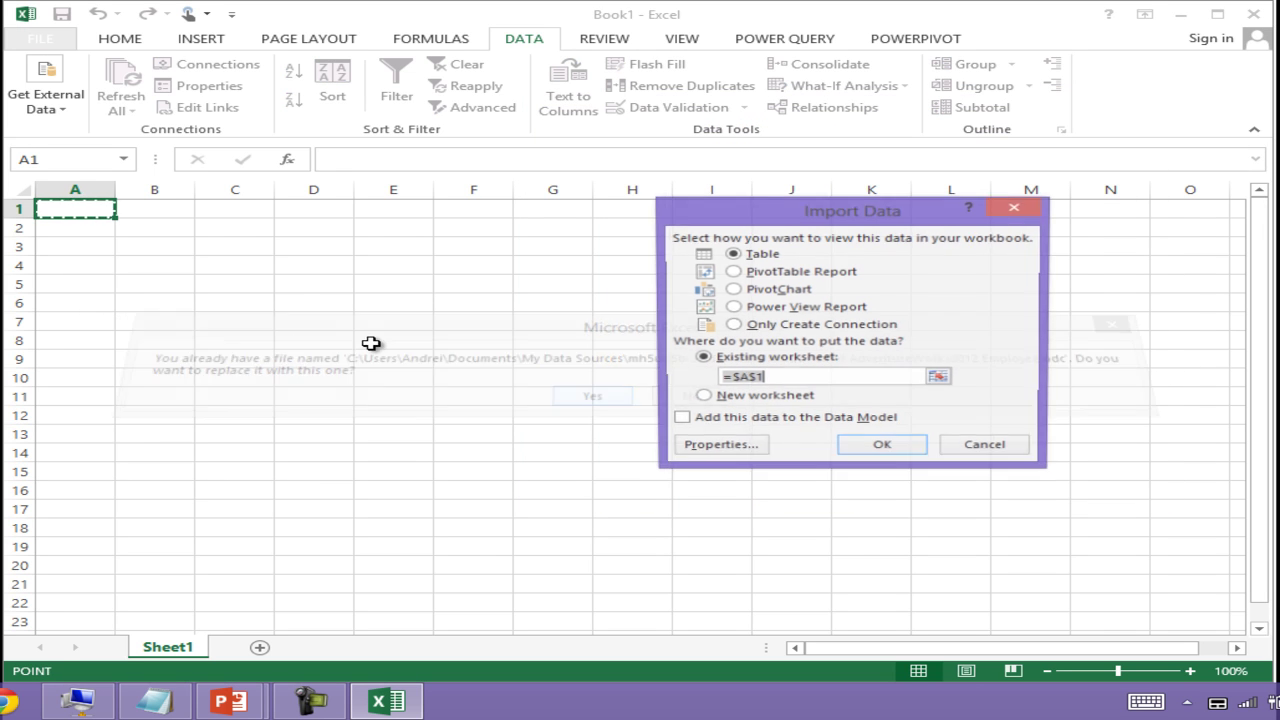
pyautogui.click(883, 449)
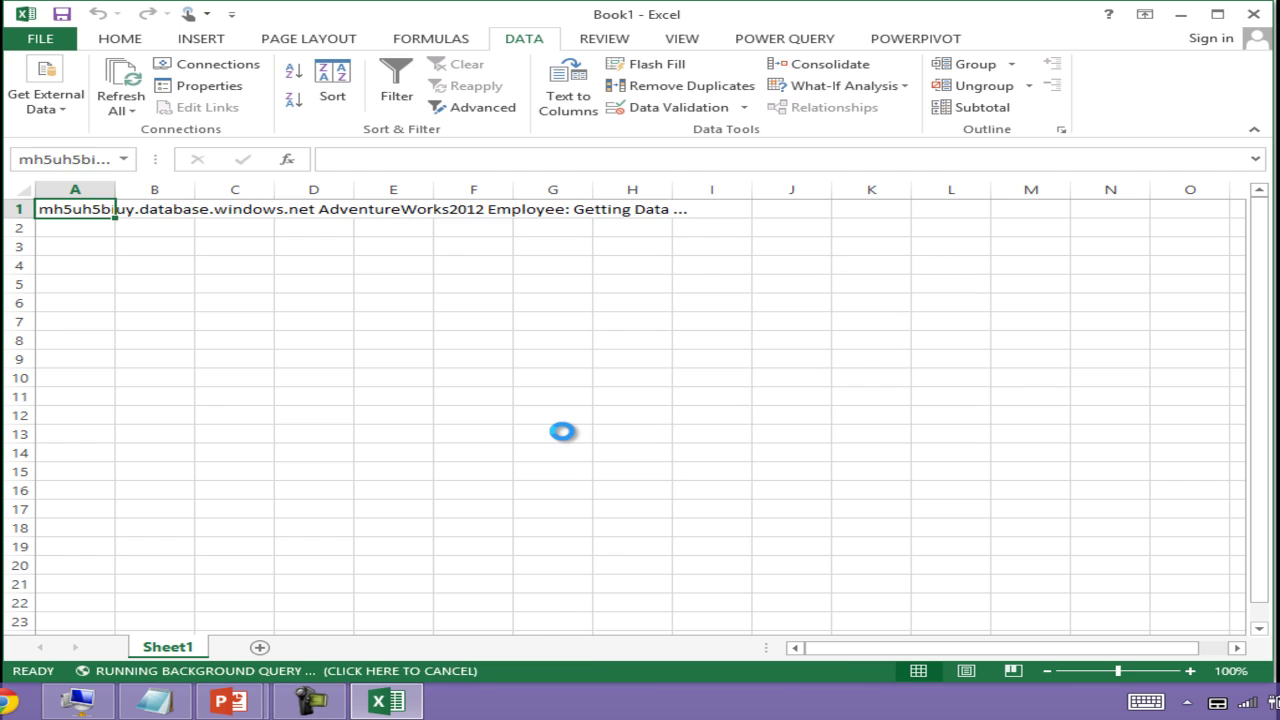
# Examine the City column of the imported employee table for inconsistently written city names.
pyautogui.press('Down')
pyautogui.press('Right')
pyautogui.hotkey('ctrl', 'Right')
pyautogui.press('Right')
pyautogui.press('Right')
pyautogui.press('Right')
pyautogui.press('Right')
pyautogui.press('Left')
pyautogui.press('Left')
pyautogui.press('Left')
pyautogui.press('Down')
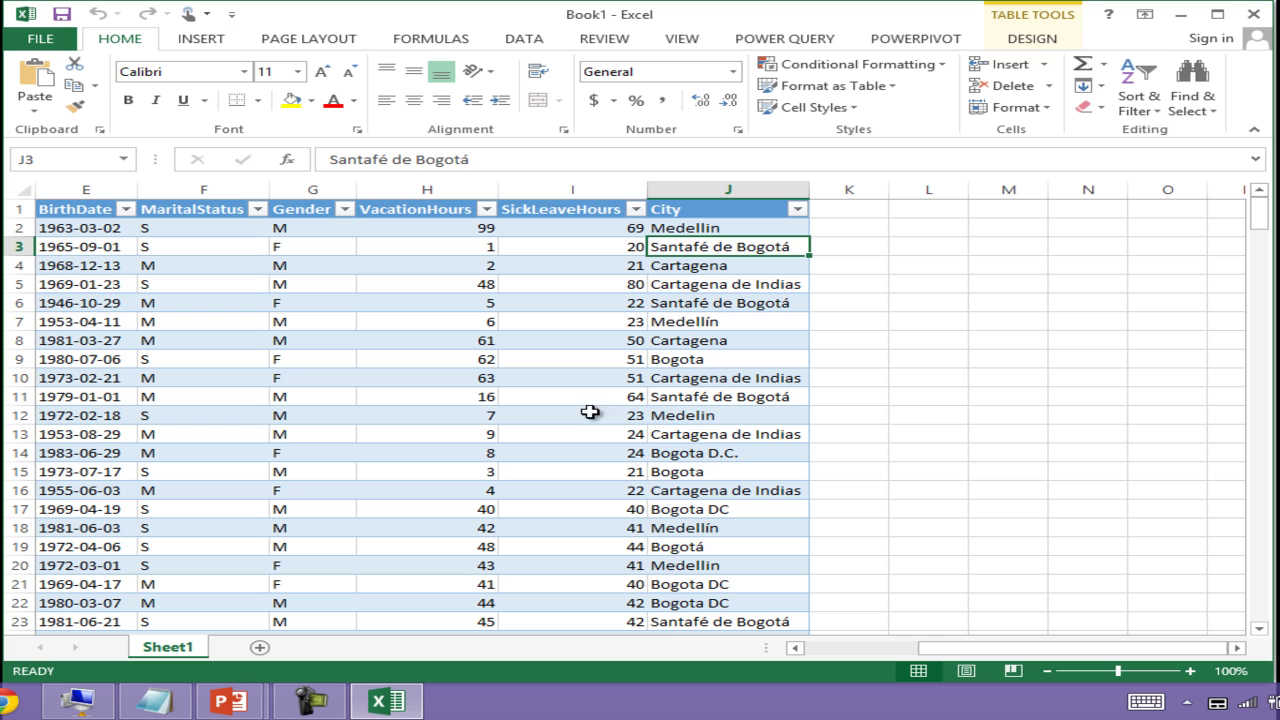
pyautogui.press('Down')
pyautogui.press('Down')
pyautogui.press('Down')
pyautogui.press('Down')
pyautogui.press('Down')
pyautogui.press('Down')
pyautogui.press('Down')
pyautogui.press('Down')
pyautogui.press('Down')
pyautogui.press('Down')
pyautogui.press('Down')
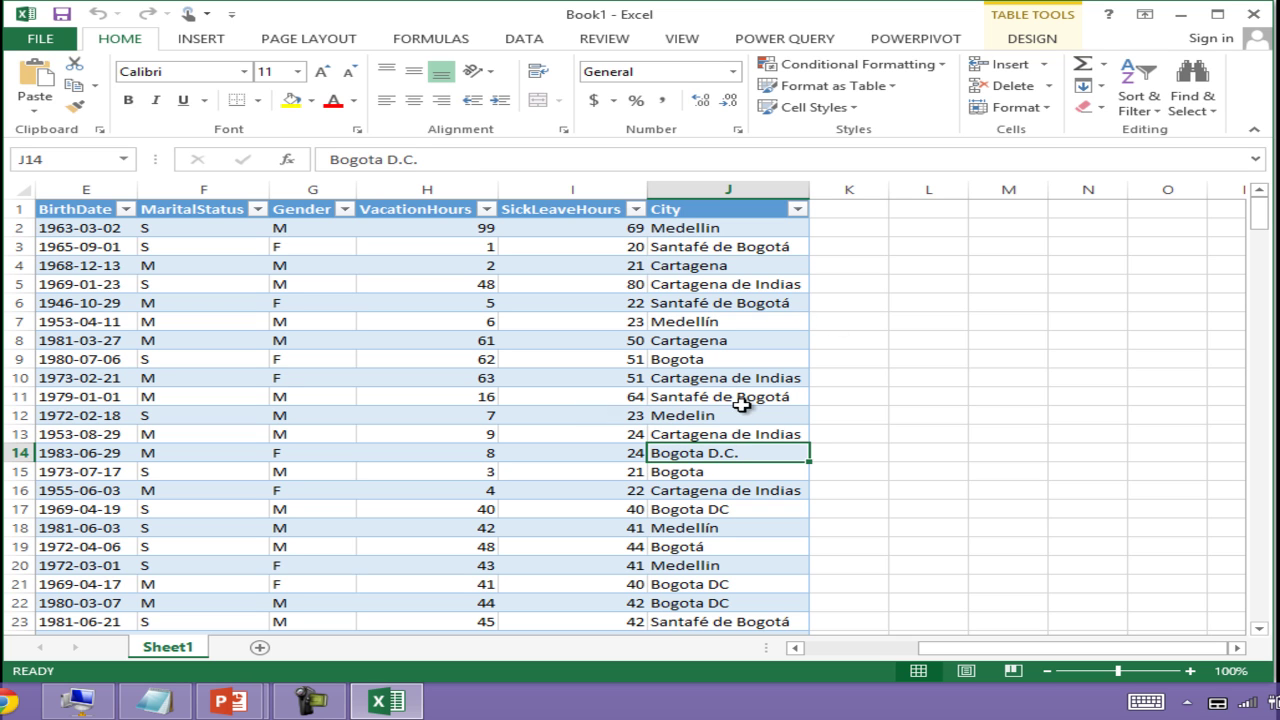
pyautogui.click(723, 416)
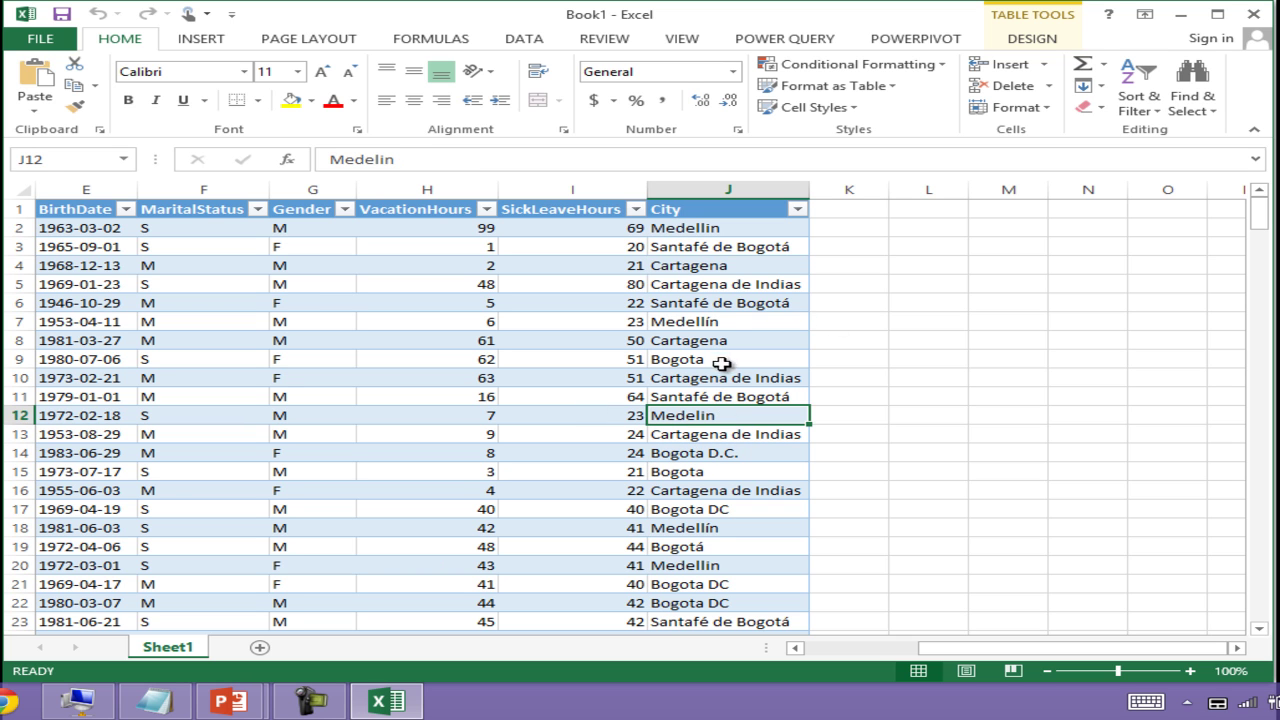
pyautogui.click(710, 305)
pyautogui.click(720, 453)
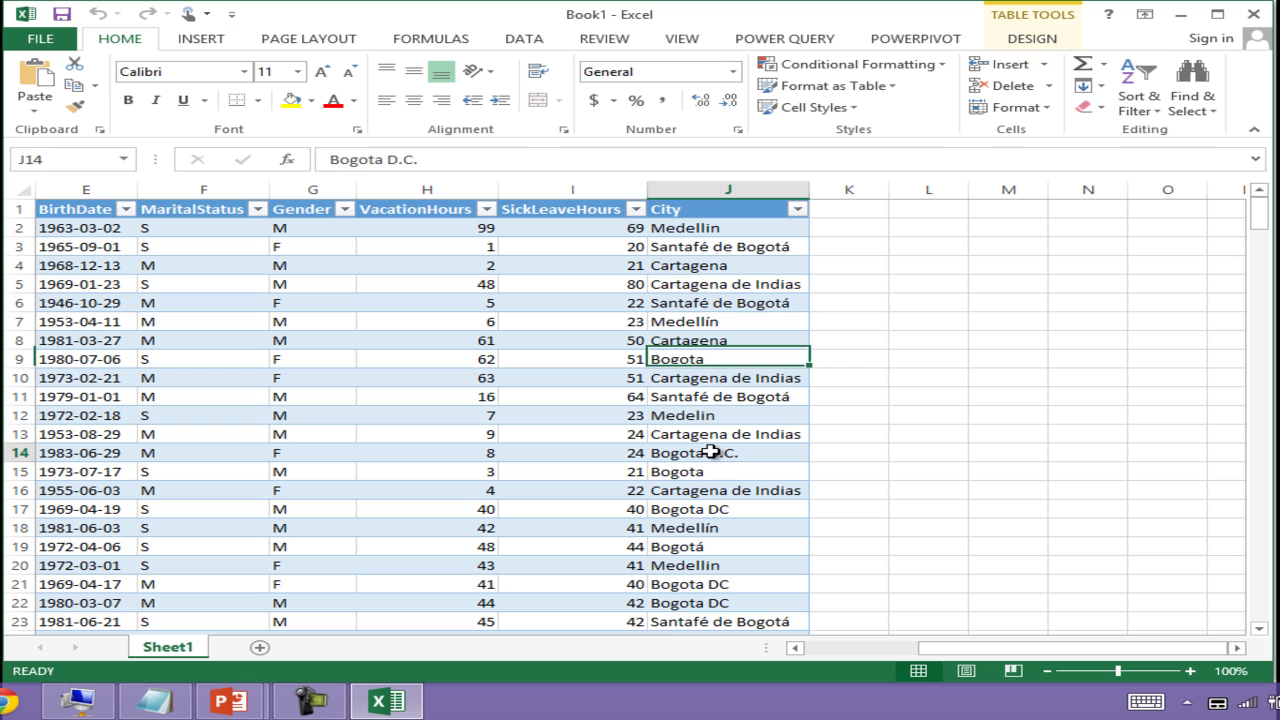
pyautogui.click(722, 508)
pyautogui.click(529, 472)
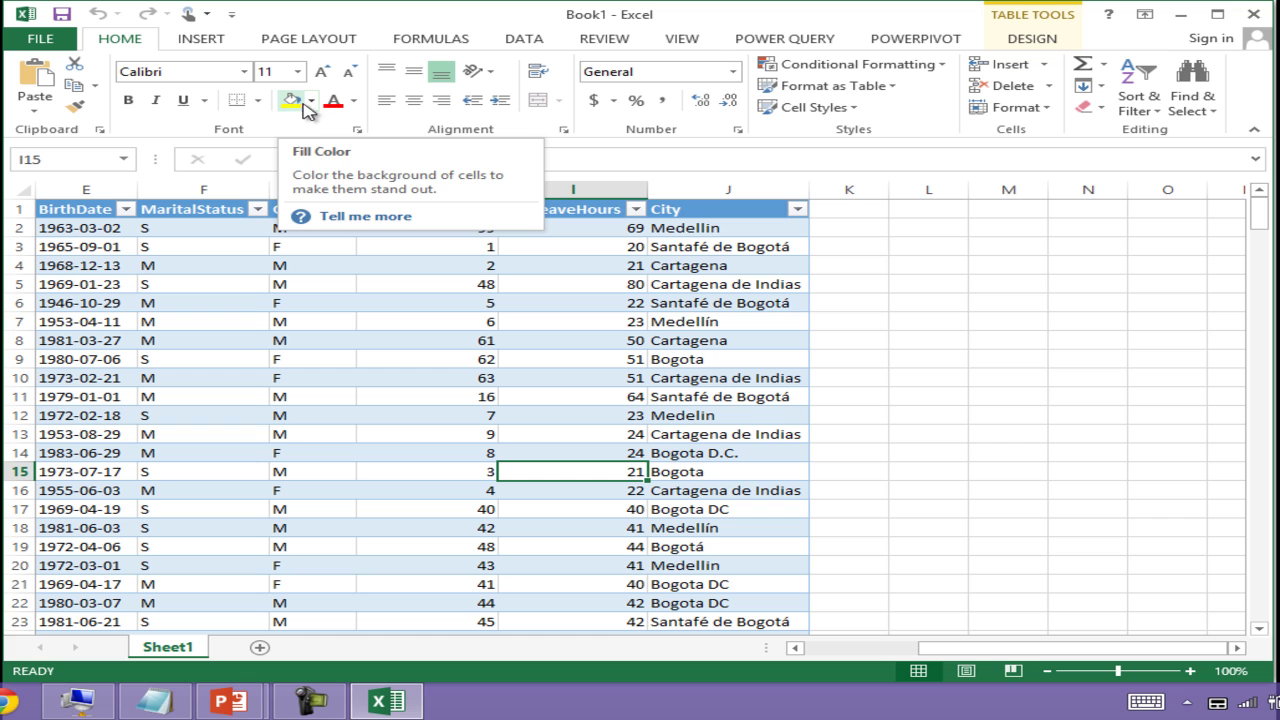
# Insert a Power View report from the employee table and clear its canvas by collapsing the filters area and deleting the default table.
pyautogui.click(201, 40)
pyautogui.click(756, 90)
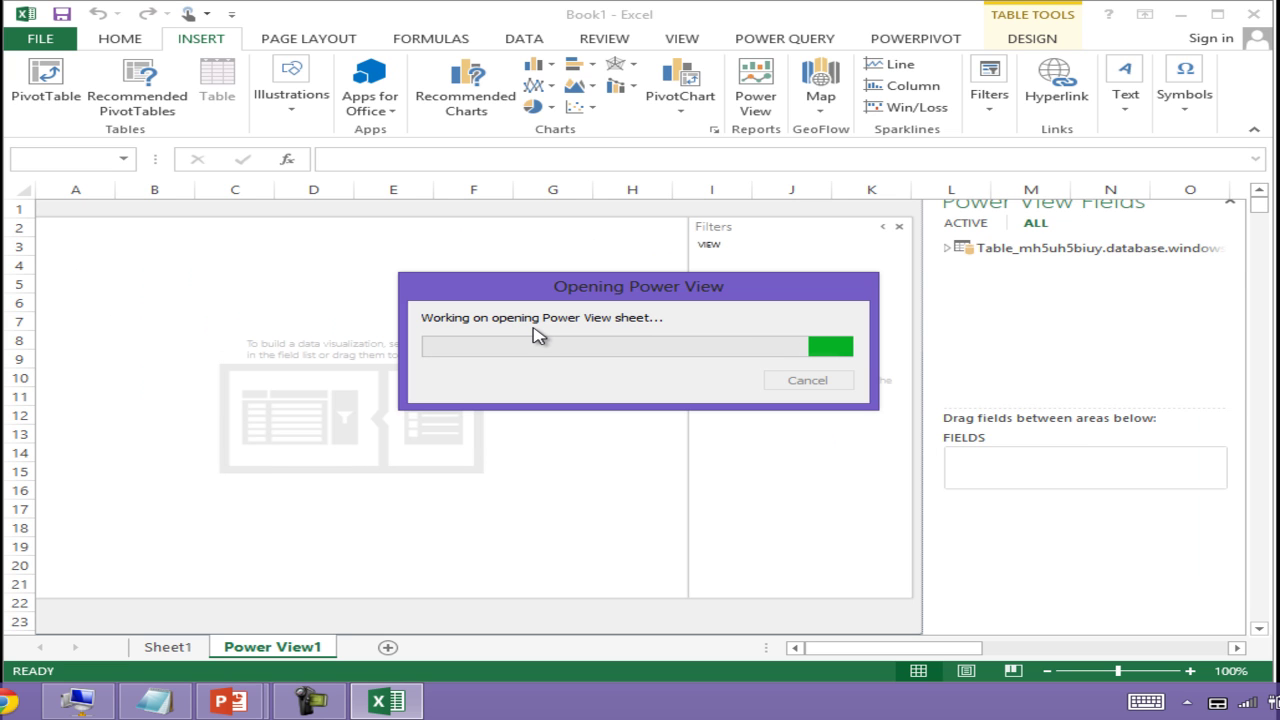
pyautogui.click(884, 215)
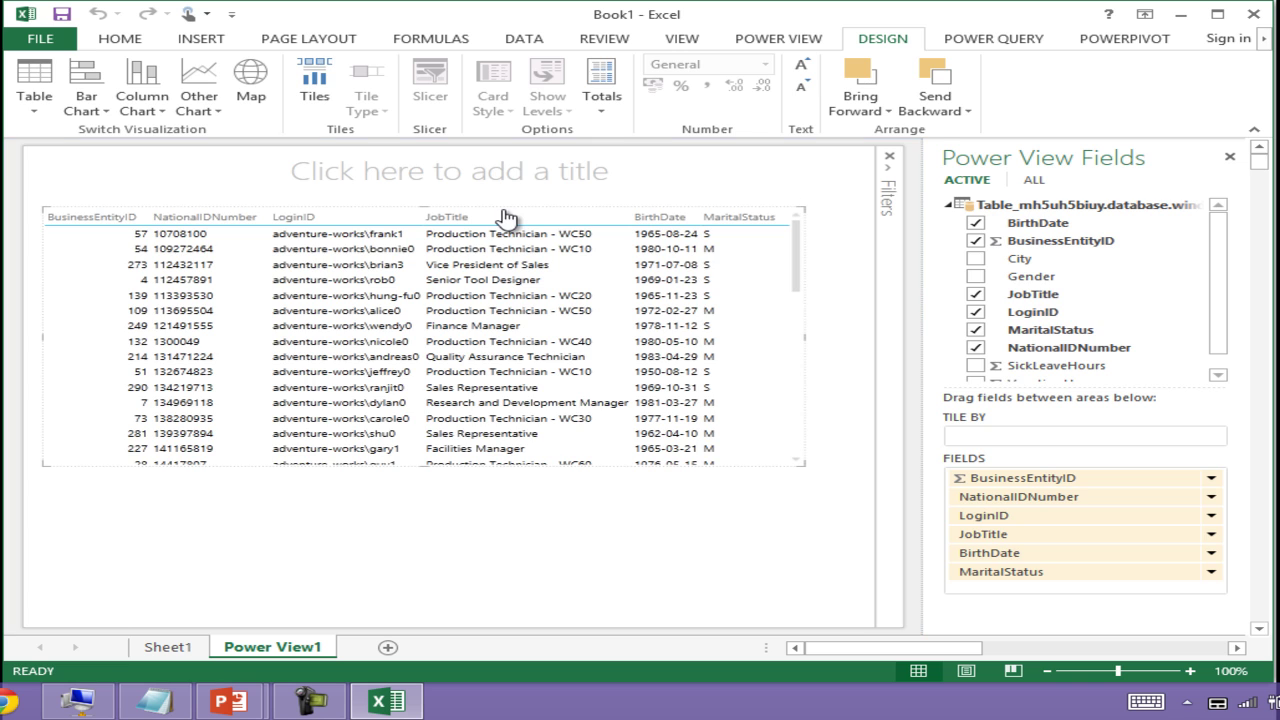
pyautogui.press('Delete')
# Add the VacationHours and City fields to the blank Power View report as a table.
pyautogui.click(950, 206)
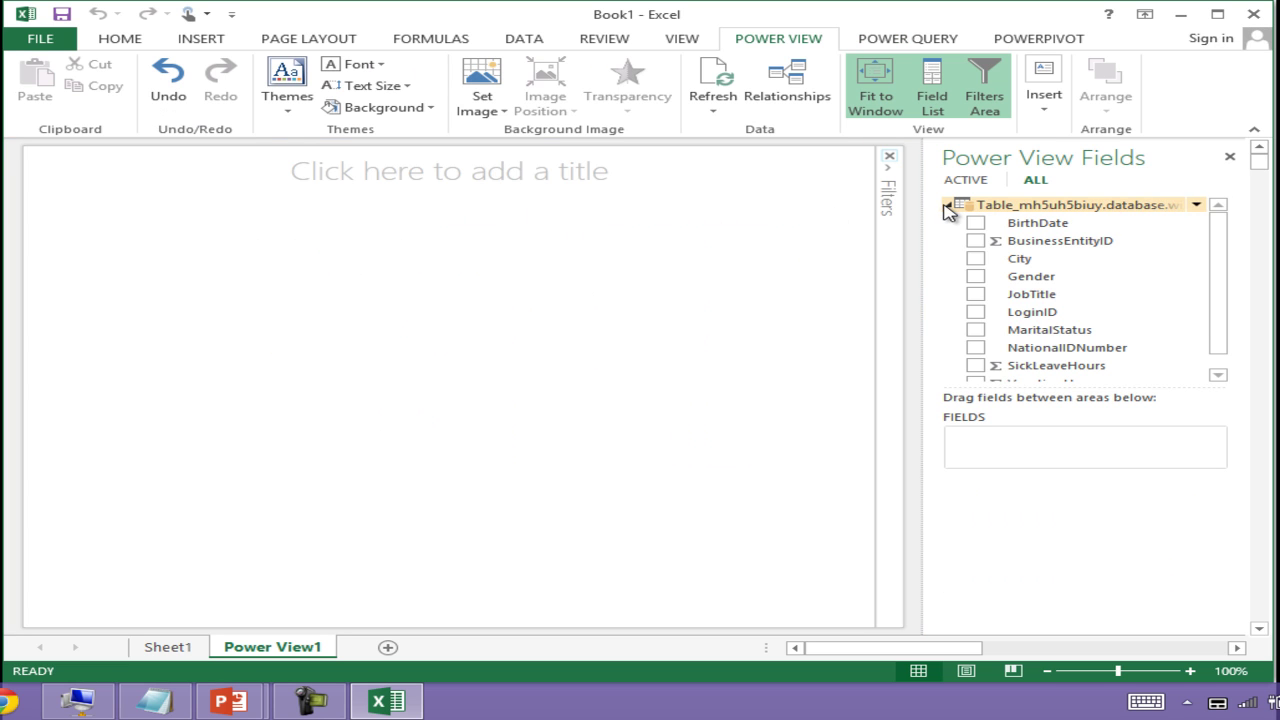
pyautogui.scroll(-1, 1223, 300)
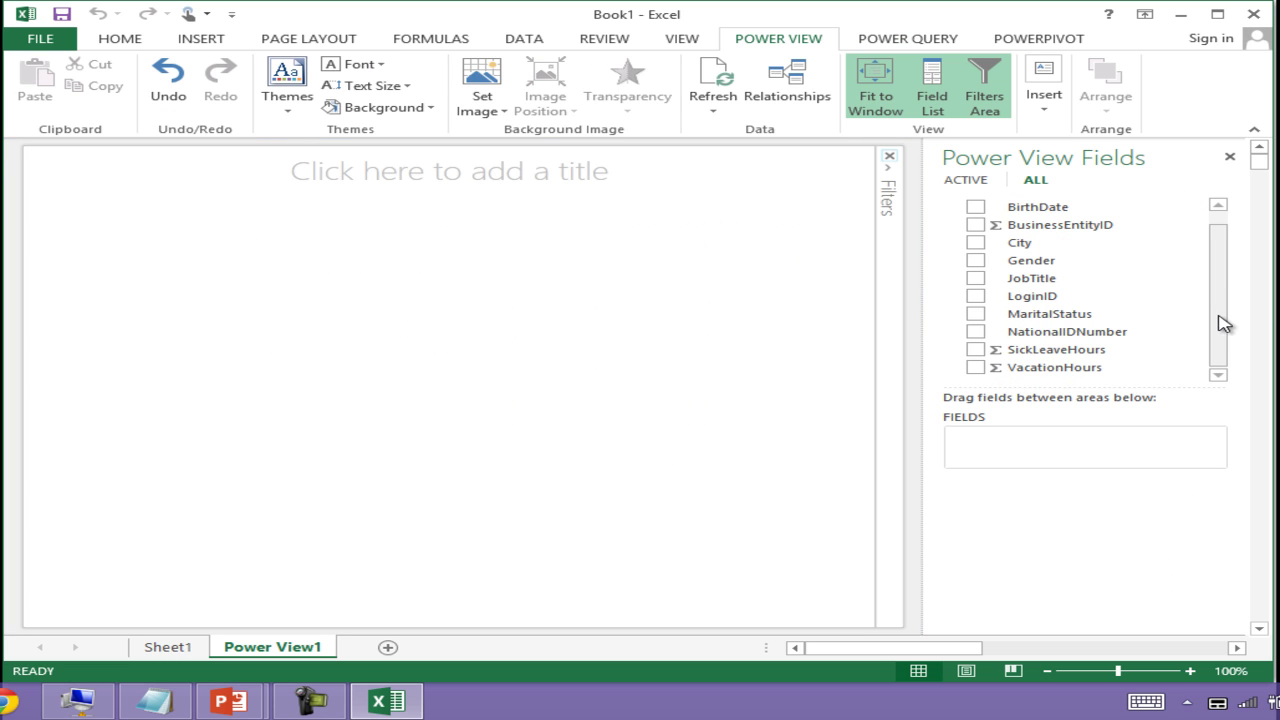
pyautogui.click(976, 367)
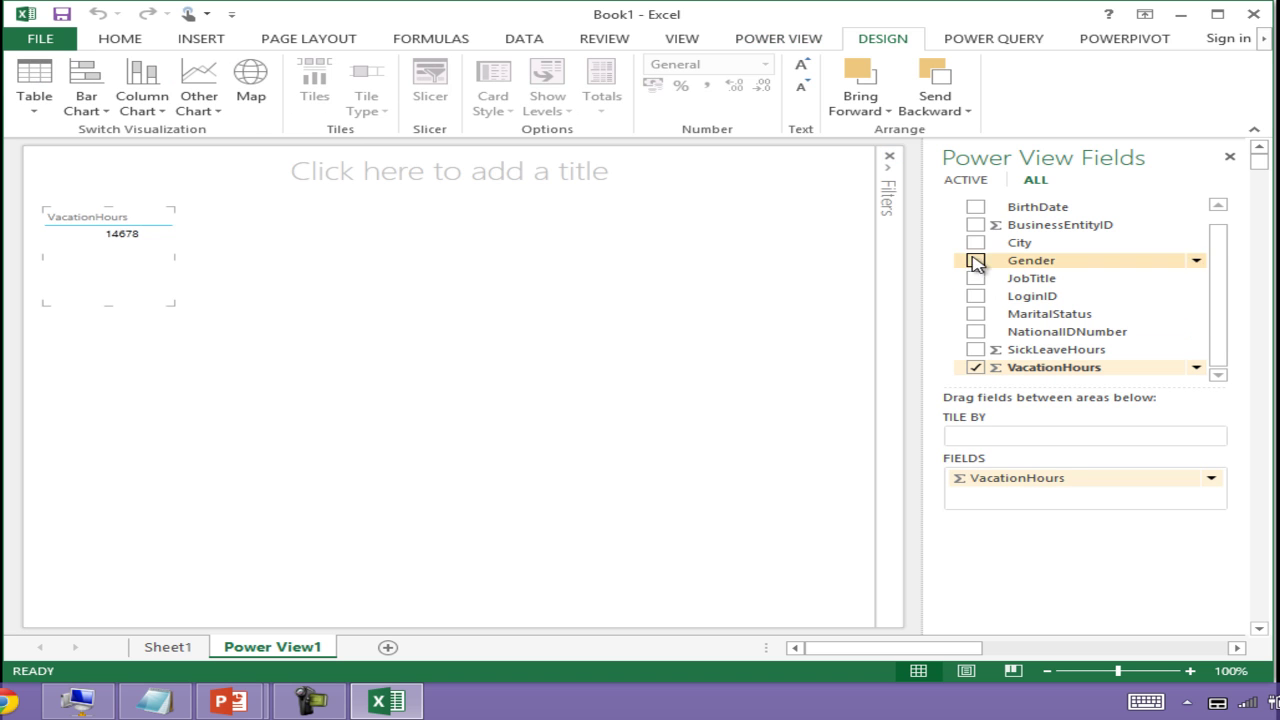
pyautogui.click(976, 243)
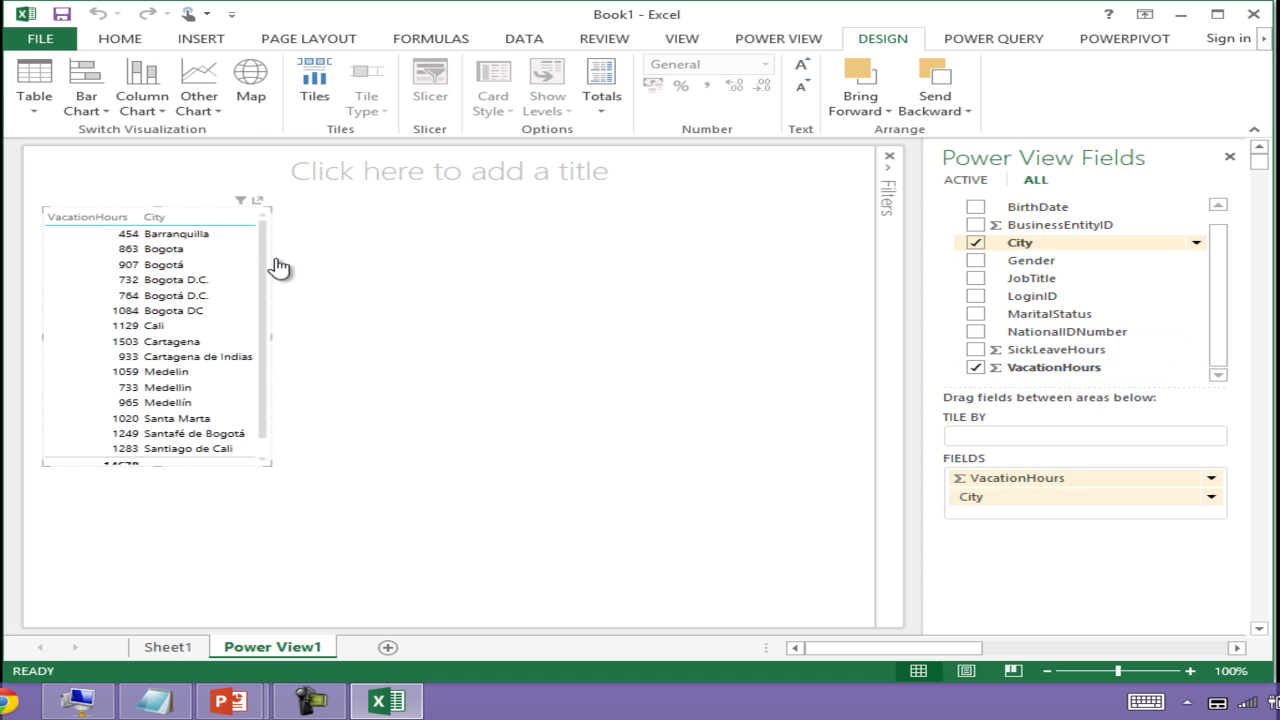
# Convert the VacationHours by City table to a pie chart, move it slightly up and enlarge it until the city legend is readable.
pyautogui.click(212, 110)
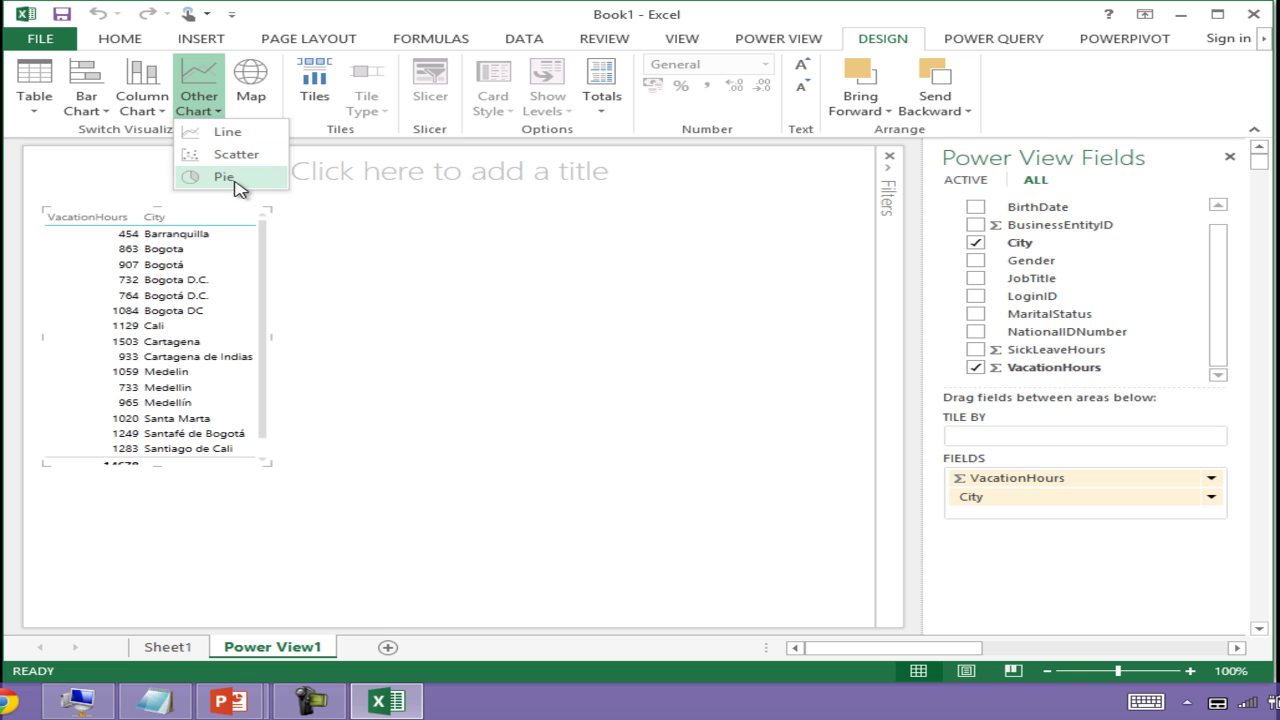
pyautogui.click(231, 184)
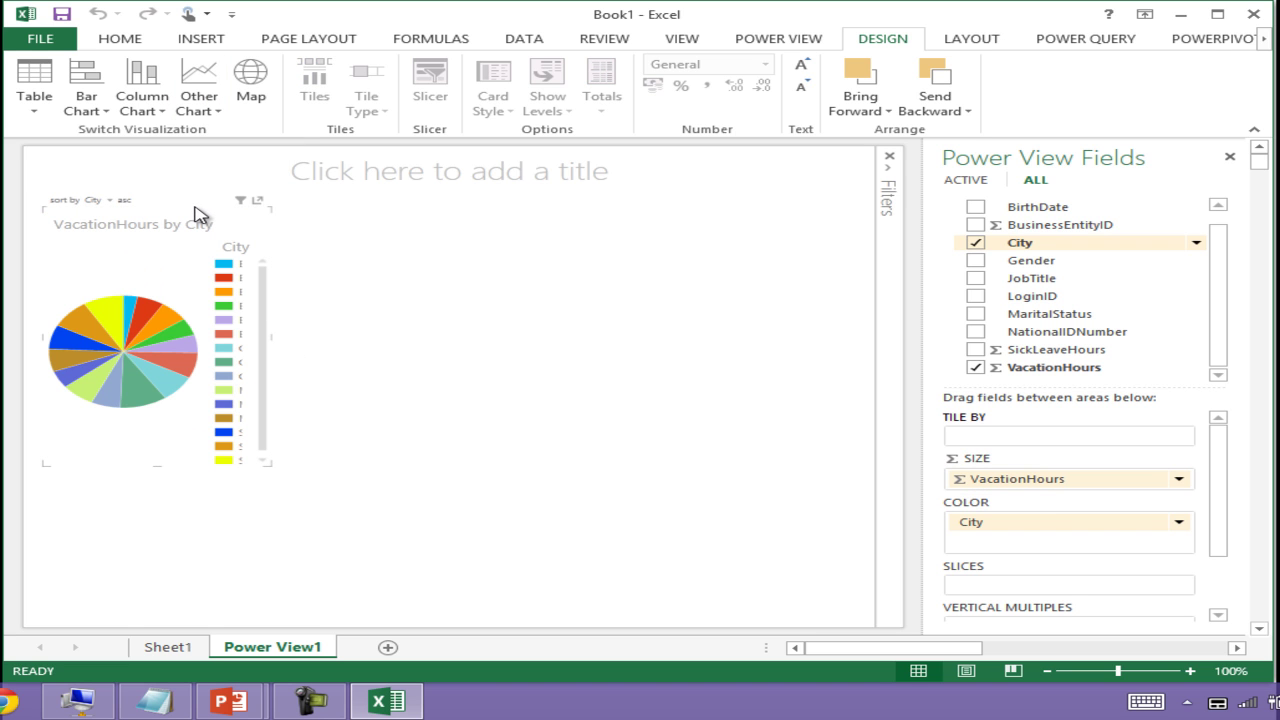
pyautogui.moveTo(197, 219); pyautogui.dragTo(188, 187)
pyautogui.moveTo(255, 428); pyautogui.dragTo(519, 549)
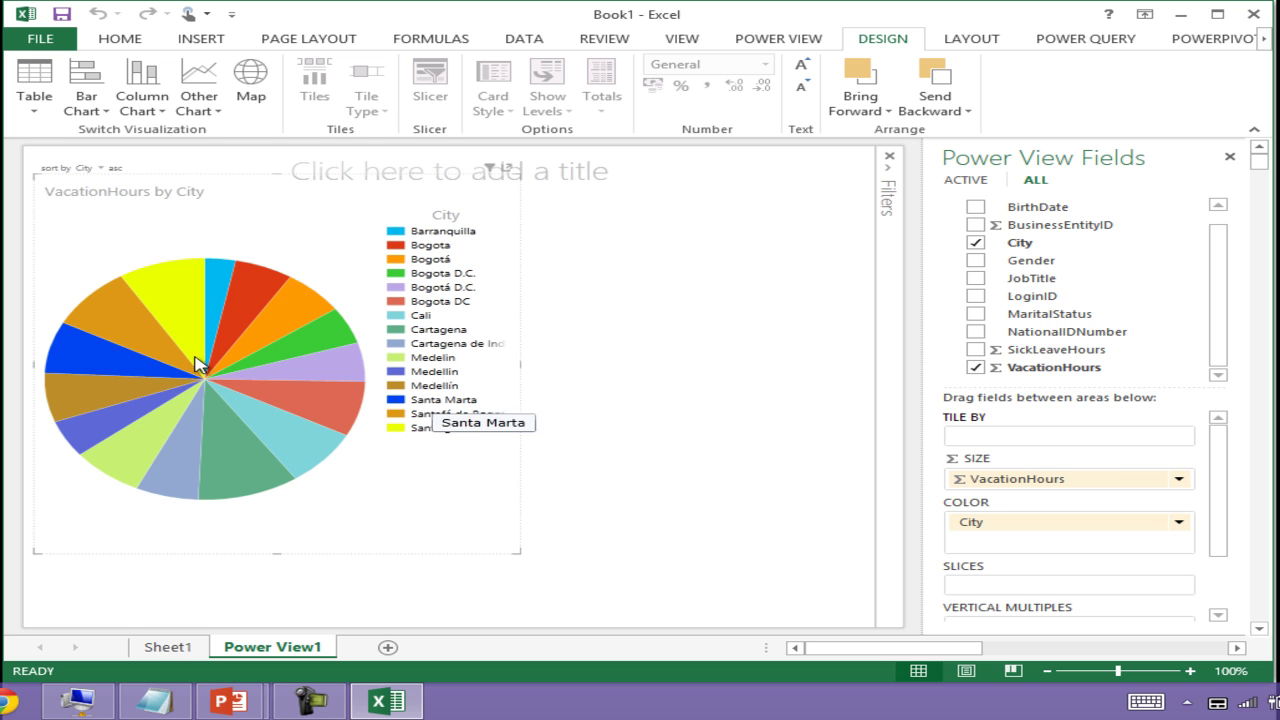
# Add a separate table of VacationHours and Gender on the empty canvas area beside the pie chart.
pyautogui.click(565, 227)
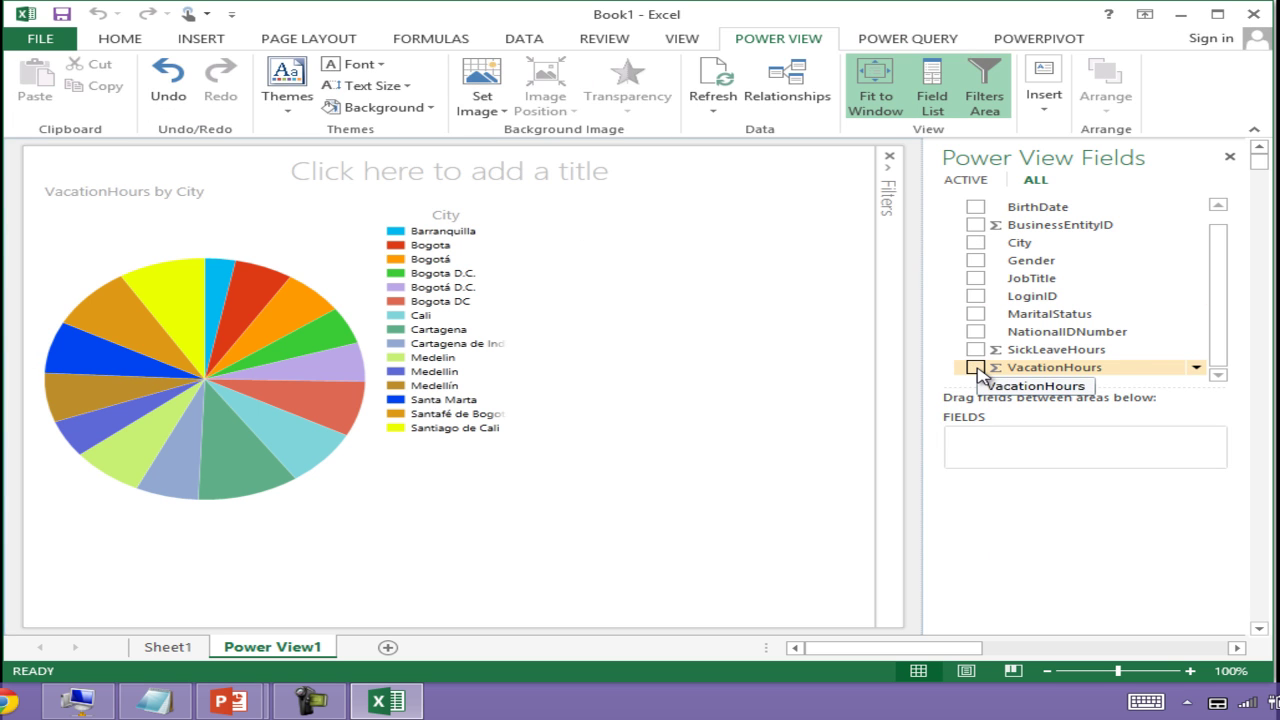
pyautogui.click(976, 368)
pyautogui.click(975, 260)
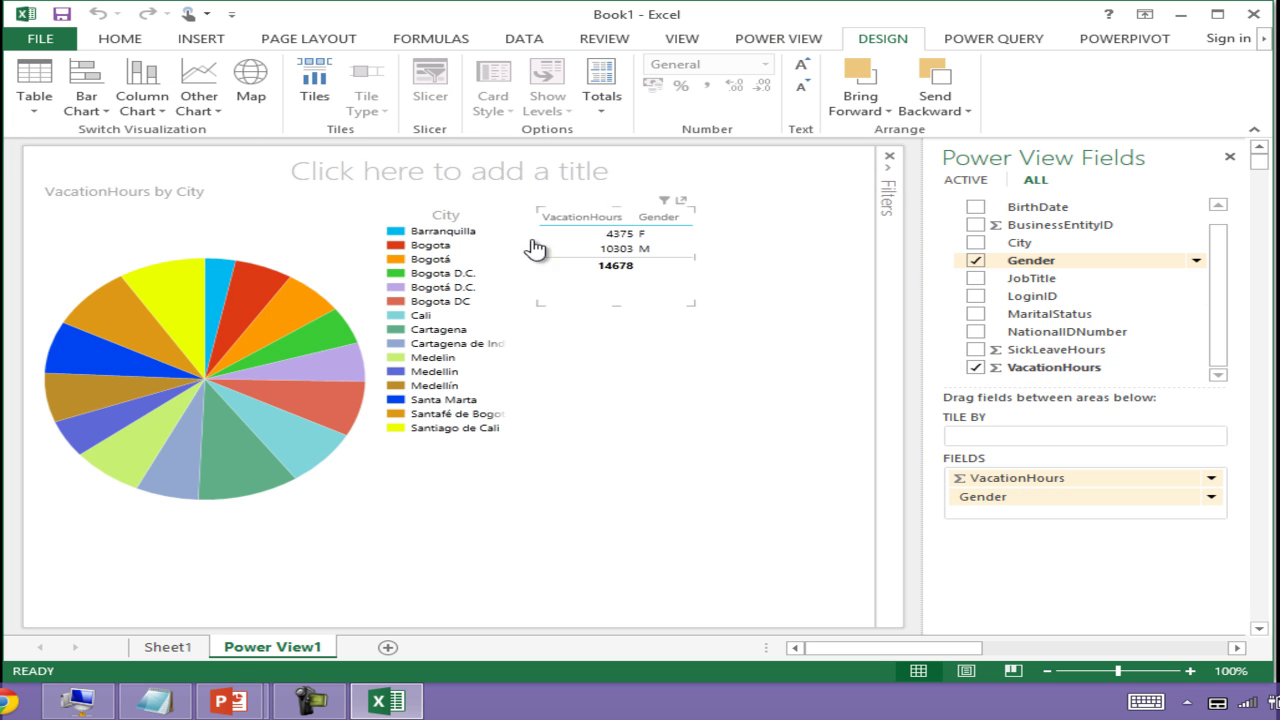
# Convert the VacationHours by Gender table to a column chart and enlarge it beside the pie chart.
pyautogui.click(142, 104)
pyautogui.click(145, 110)
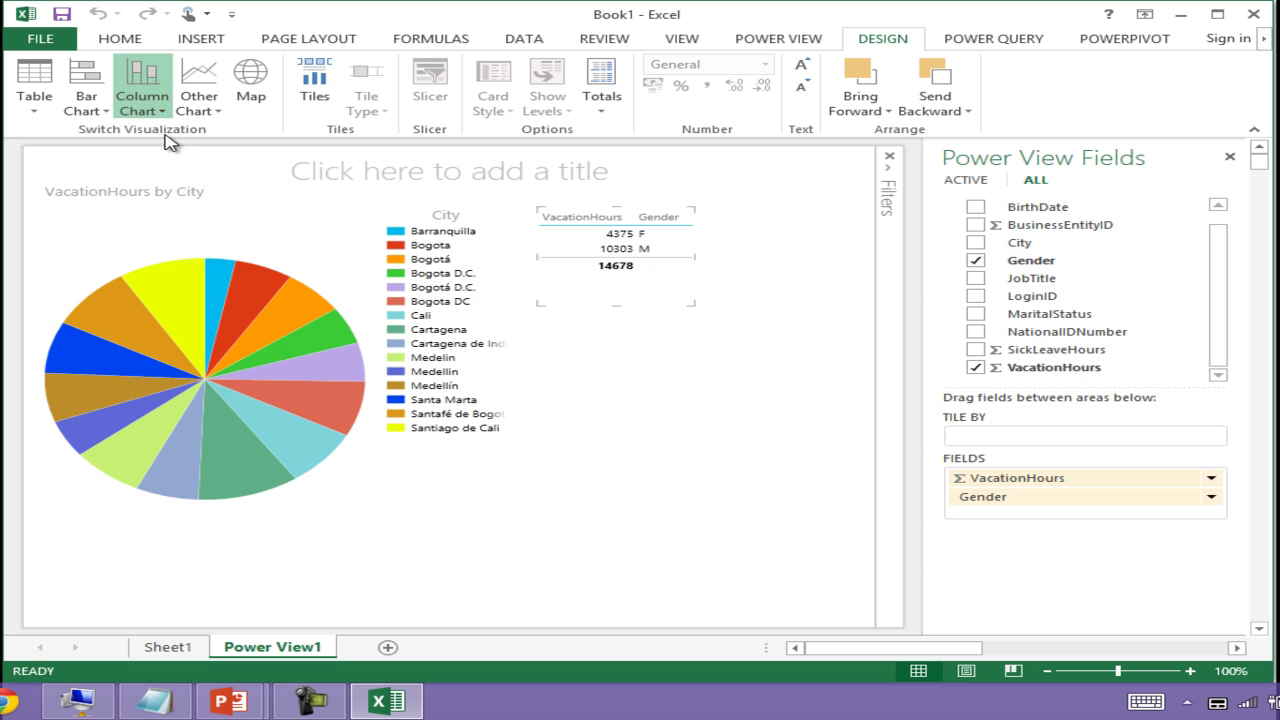
pyautogui.moveTo(692, 305); pyautogui.dragTo(792, 490)
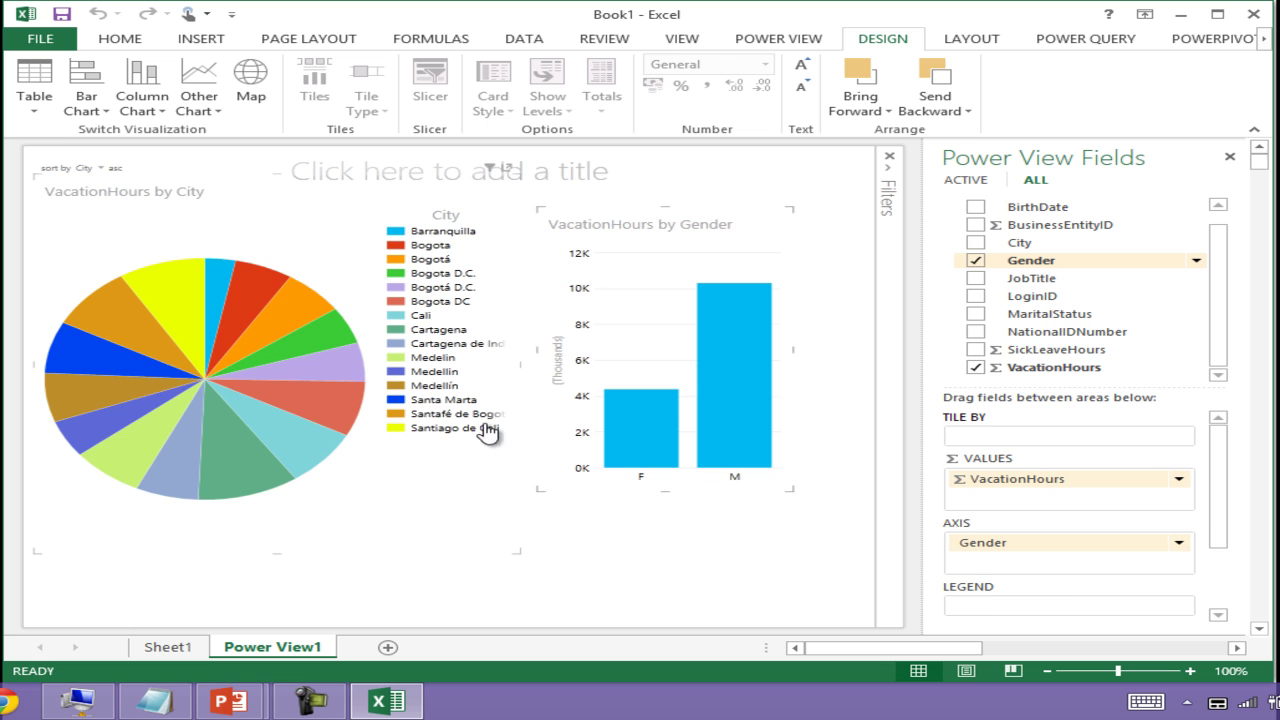
# Cross-highlight the charts by the Bogota DC slice of the pie and by the M column of the gender chart.
pyautogui.click(320, 410)
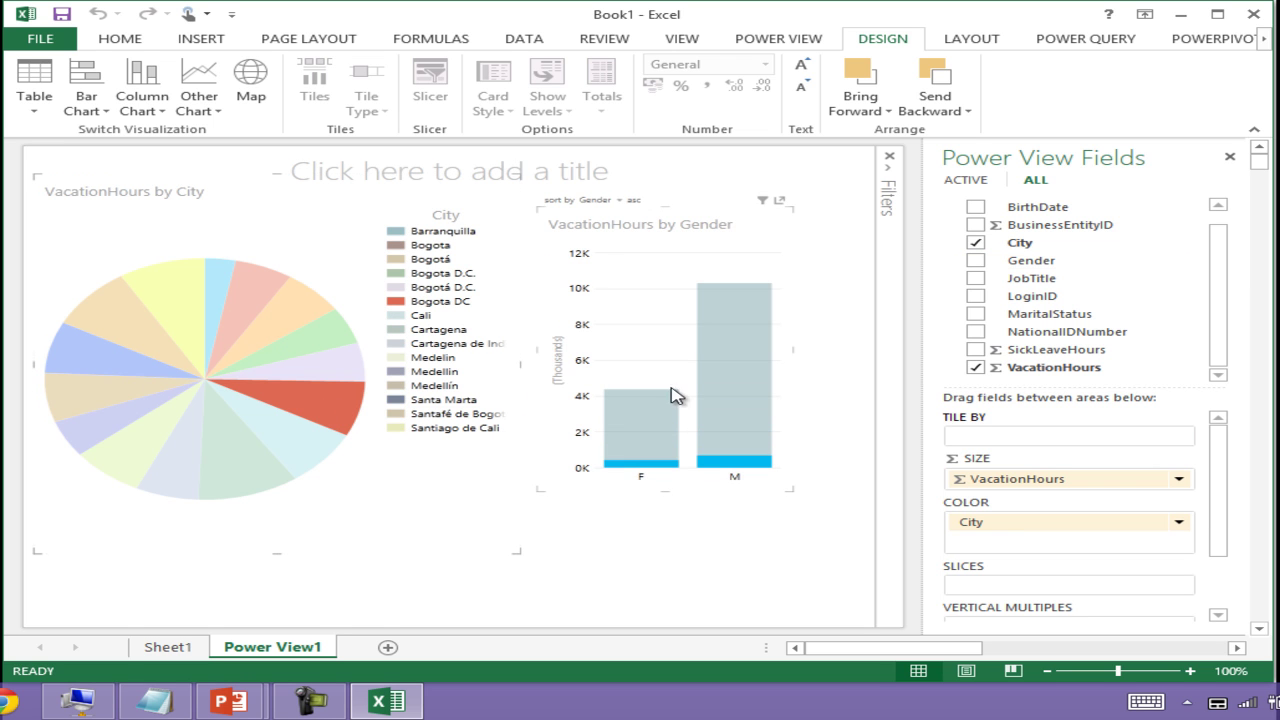
pyautogui.click(714, 398)
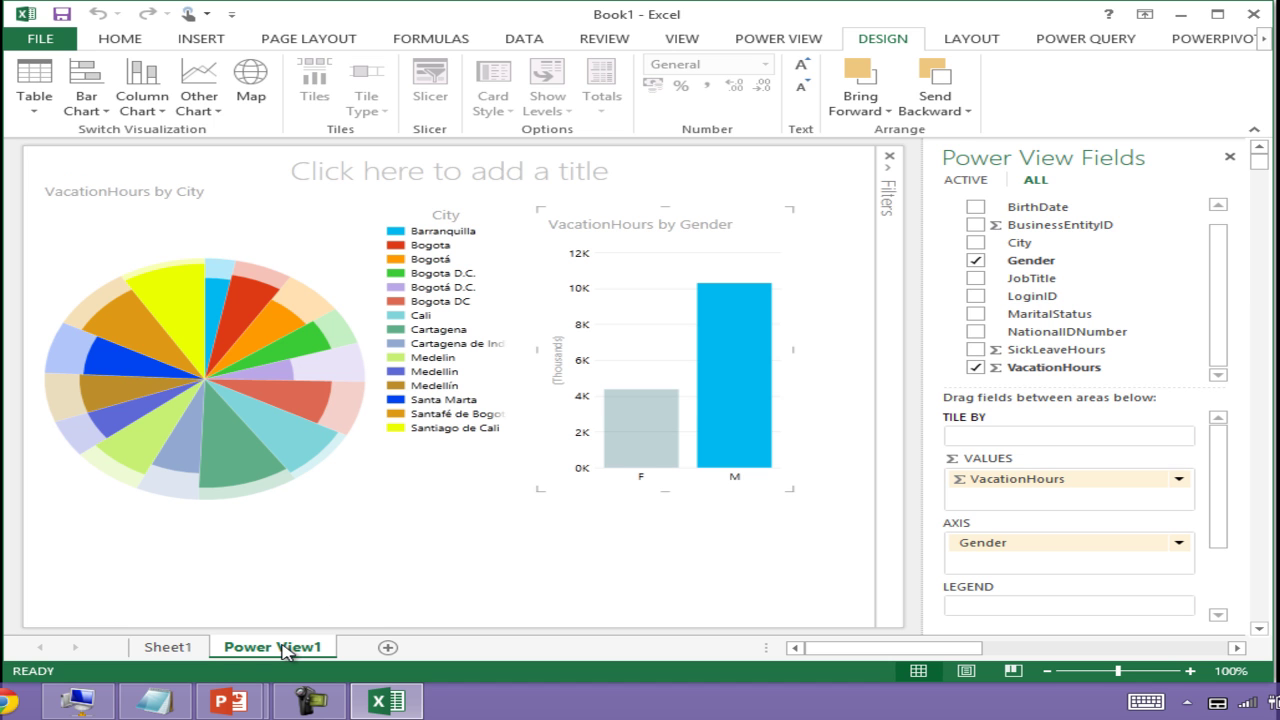
# Switch to SQL Server Management Studio in the remote SQL Server session and locate the DQS_STAGING_DATA database on the local server.
pyautogui.click(78, 700)
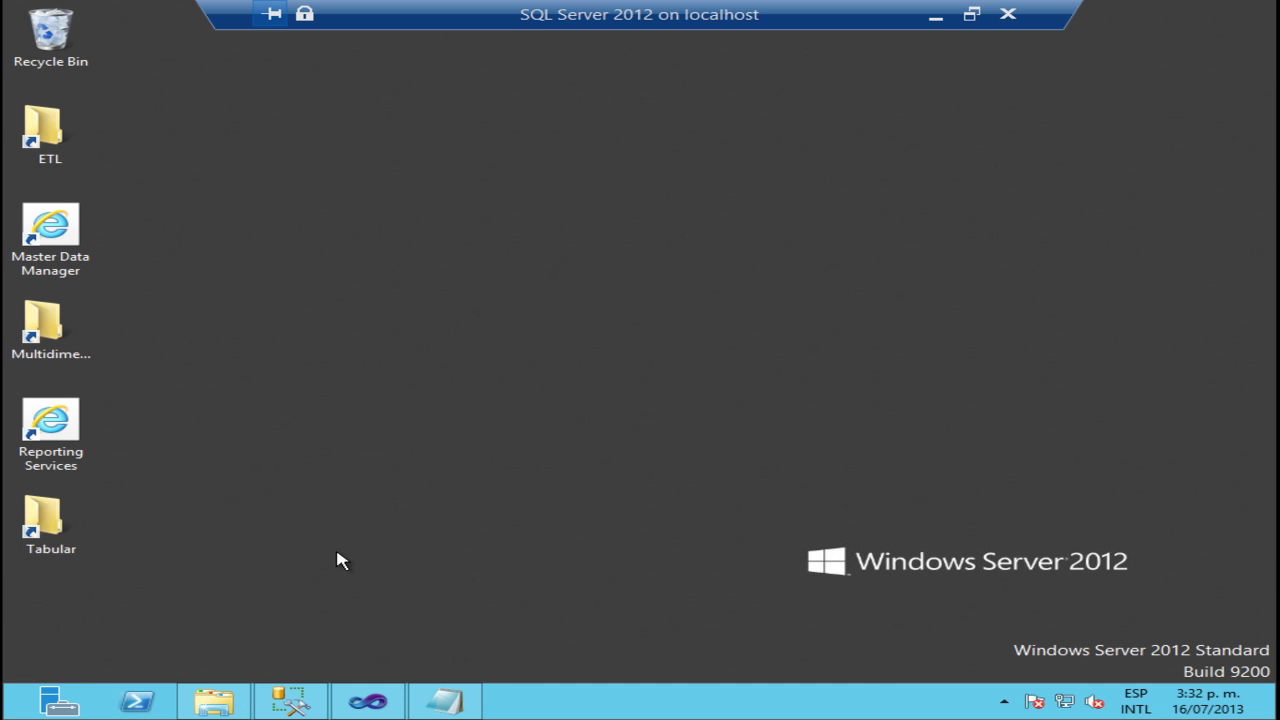
pyautogui.click(290, 700)
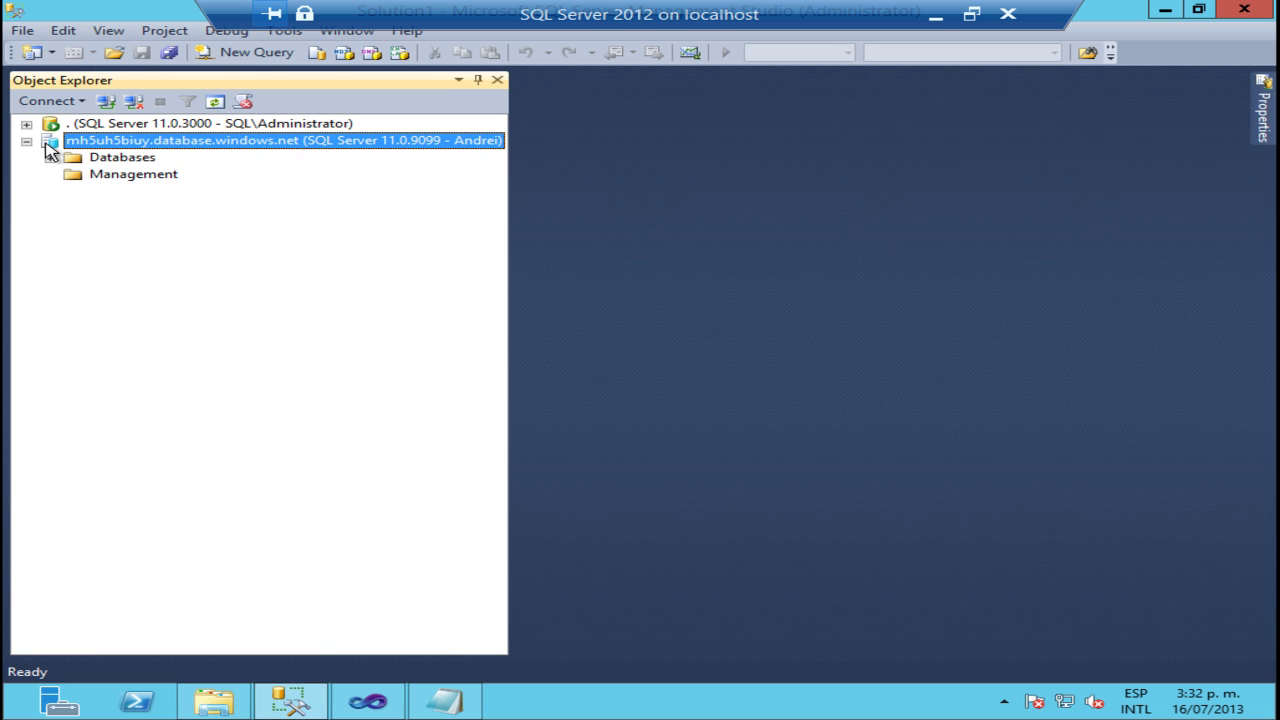
pyautogui.click(26, 124)
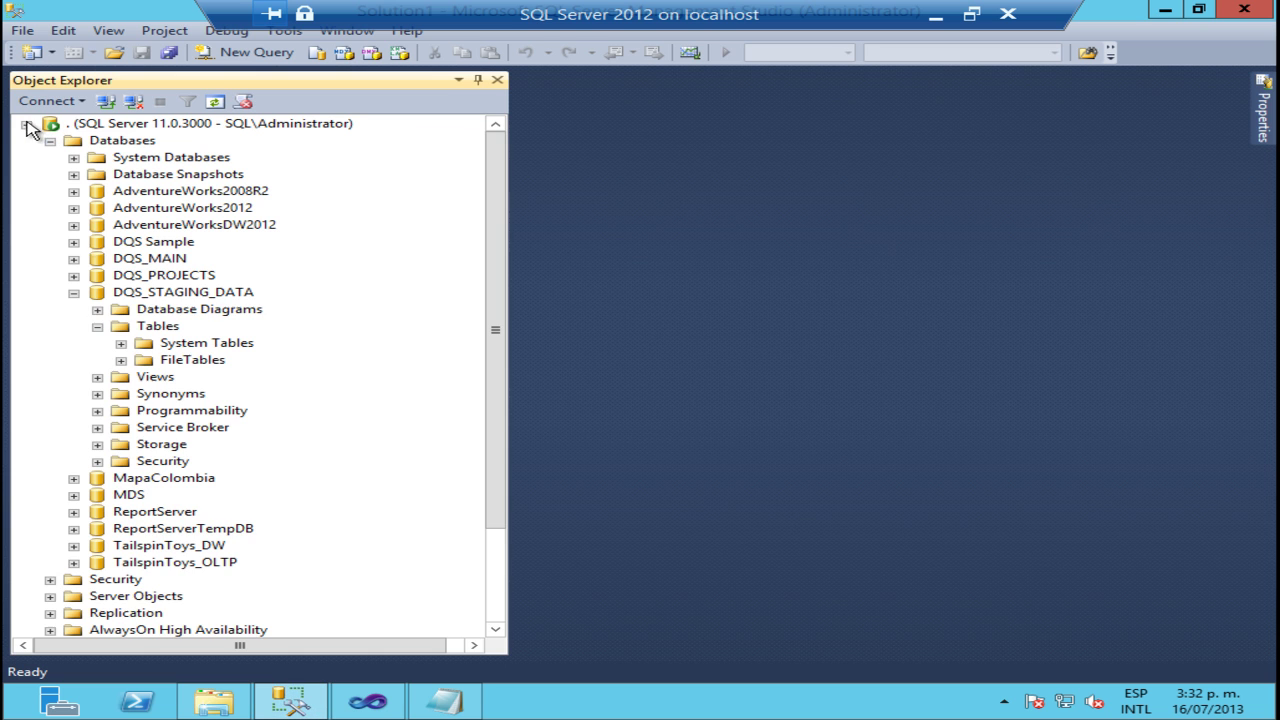
pyautogui.click(74, 293)
pyautogui.click(183, 296)
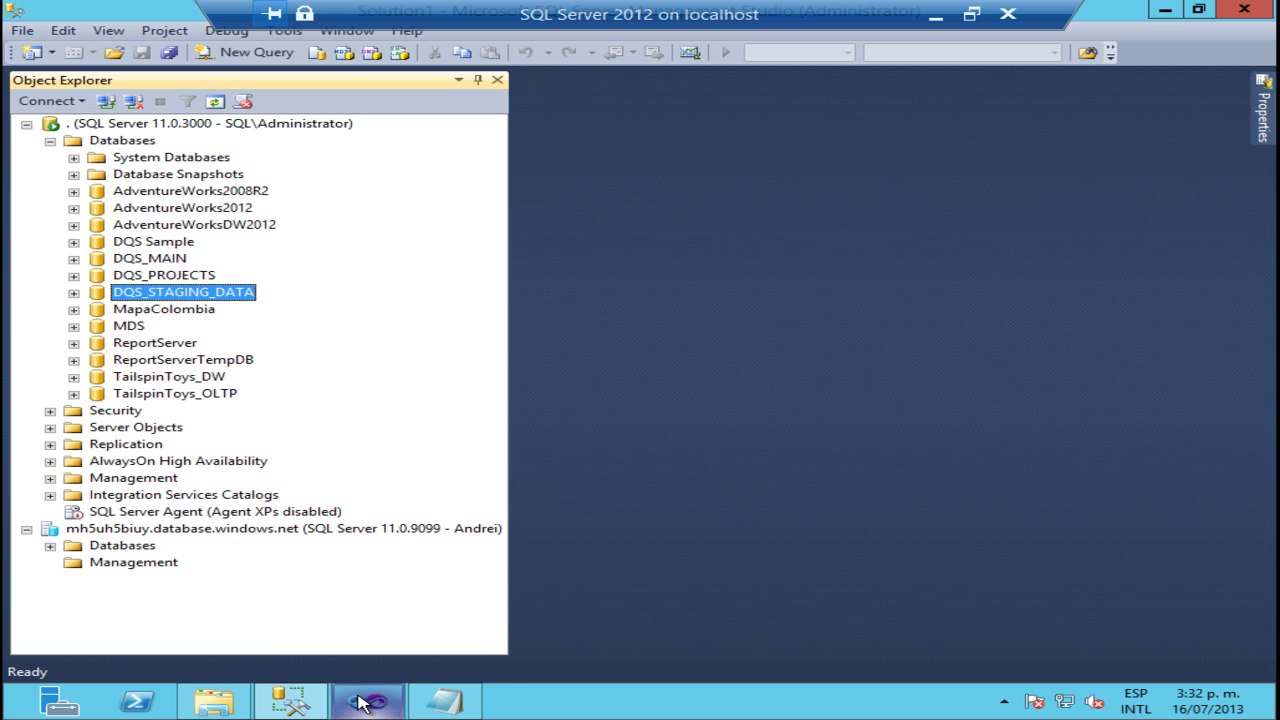
# Switch to Visual Studio and open the LoadStage.dtsx package of the DQS project in the designer.
pyautogui.moveTo(363, 703)
pyautogui.click(341, 601)
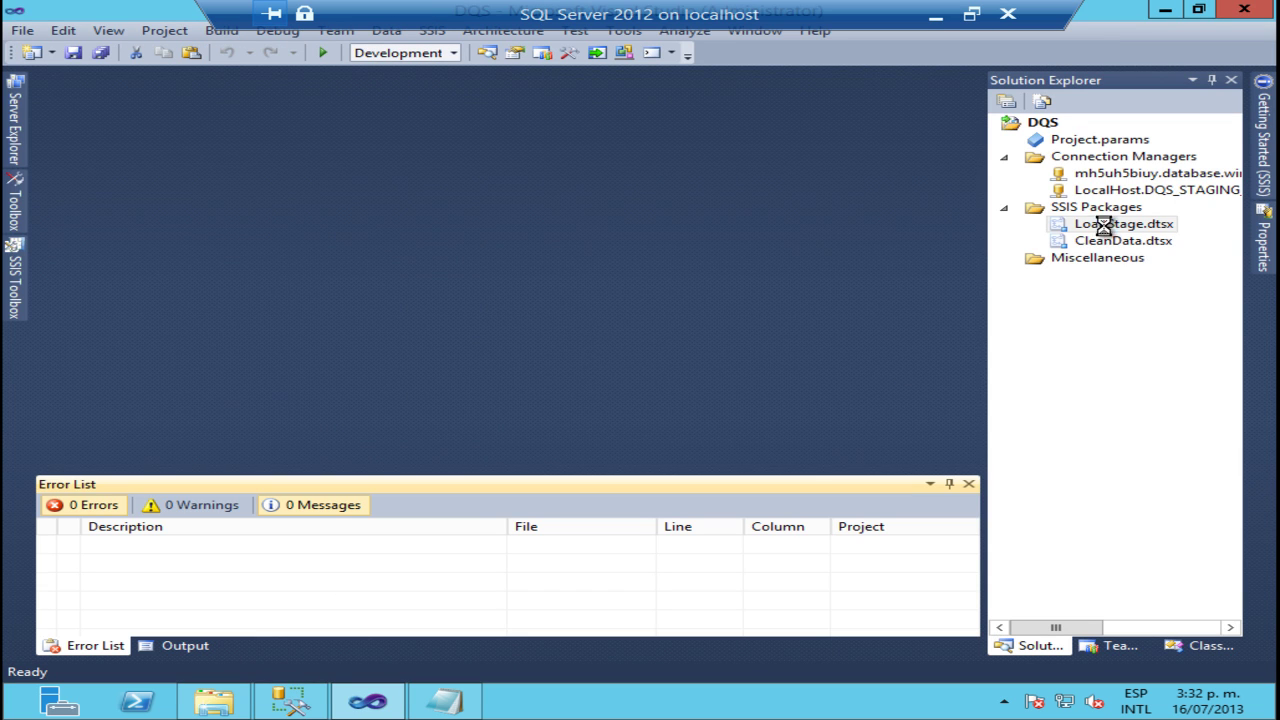
pyautogui.doubleClick(1108, 226)
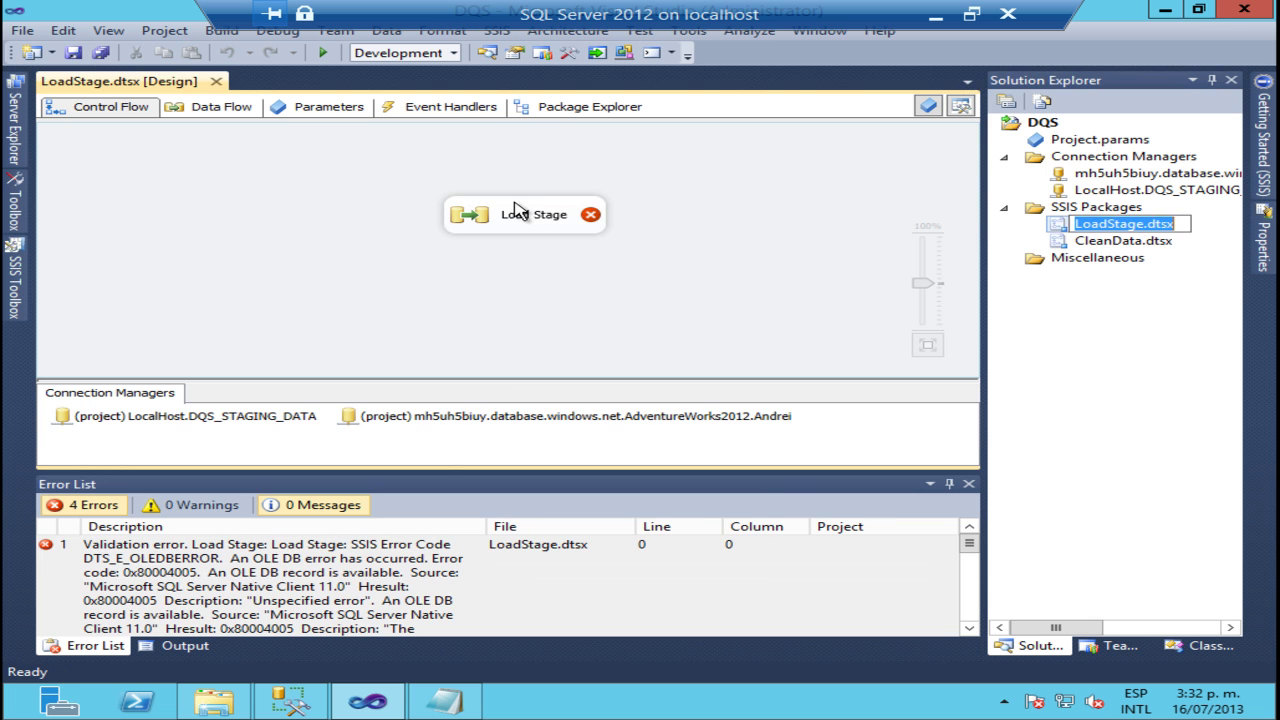
# Open the Load Stage data flow and review the connection and source table of its Azure source.
pyautogui.doubleClick(517, 214)
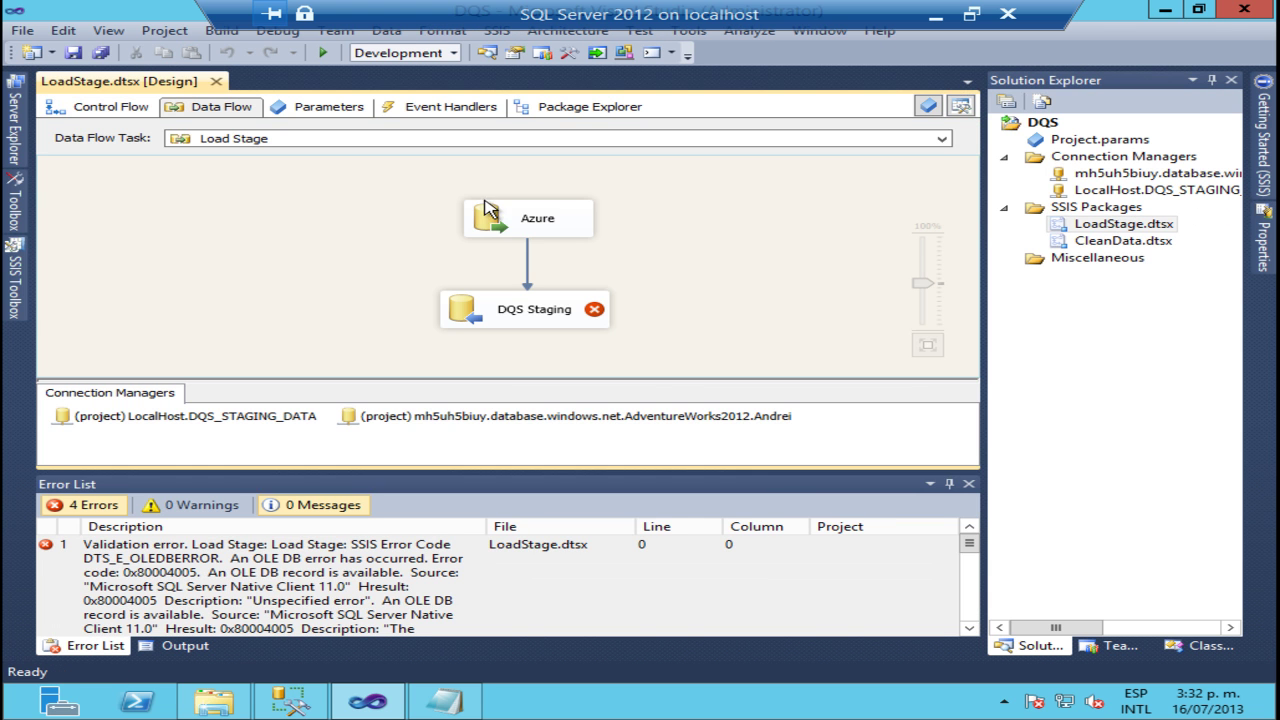
pyautogui.doubleClick(511, 224)
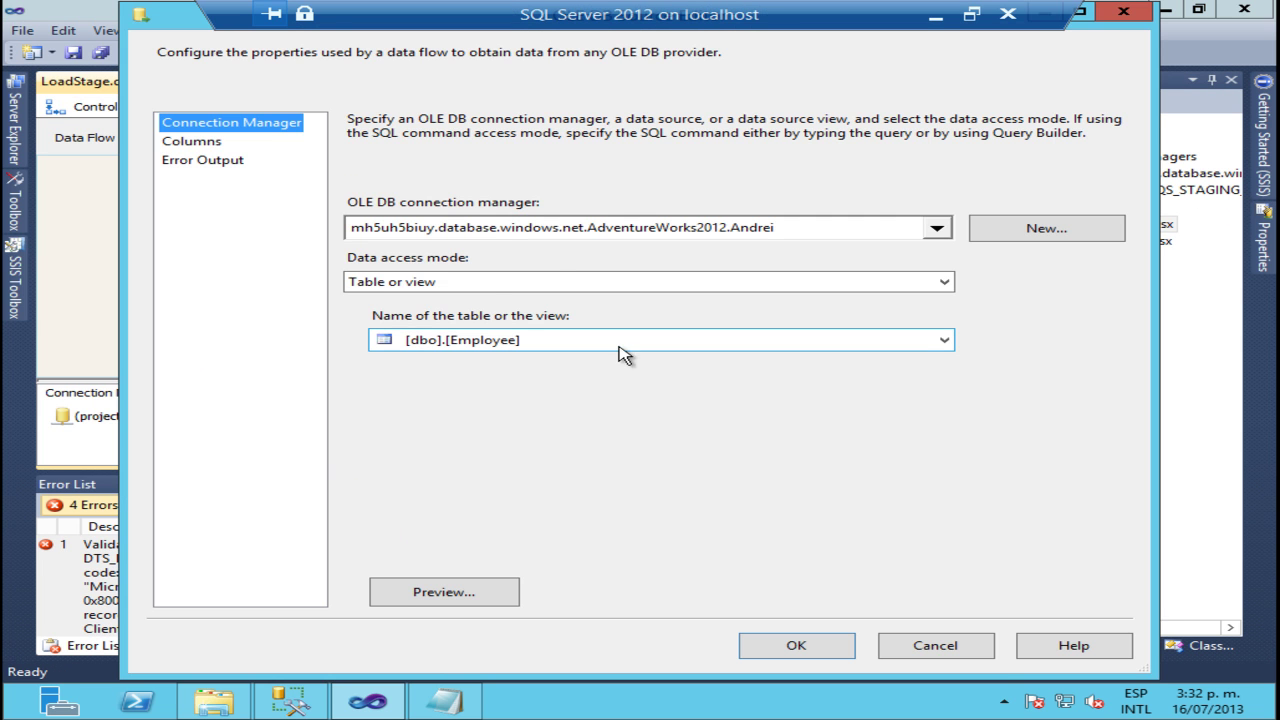
pyautogui.click(790, 647)
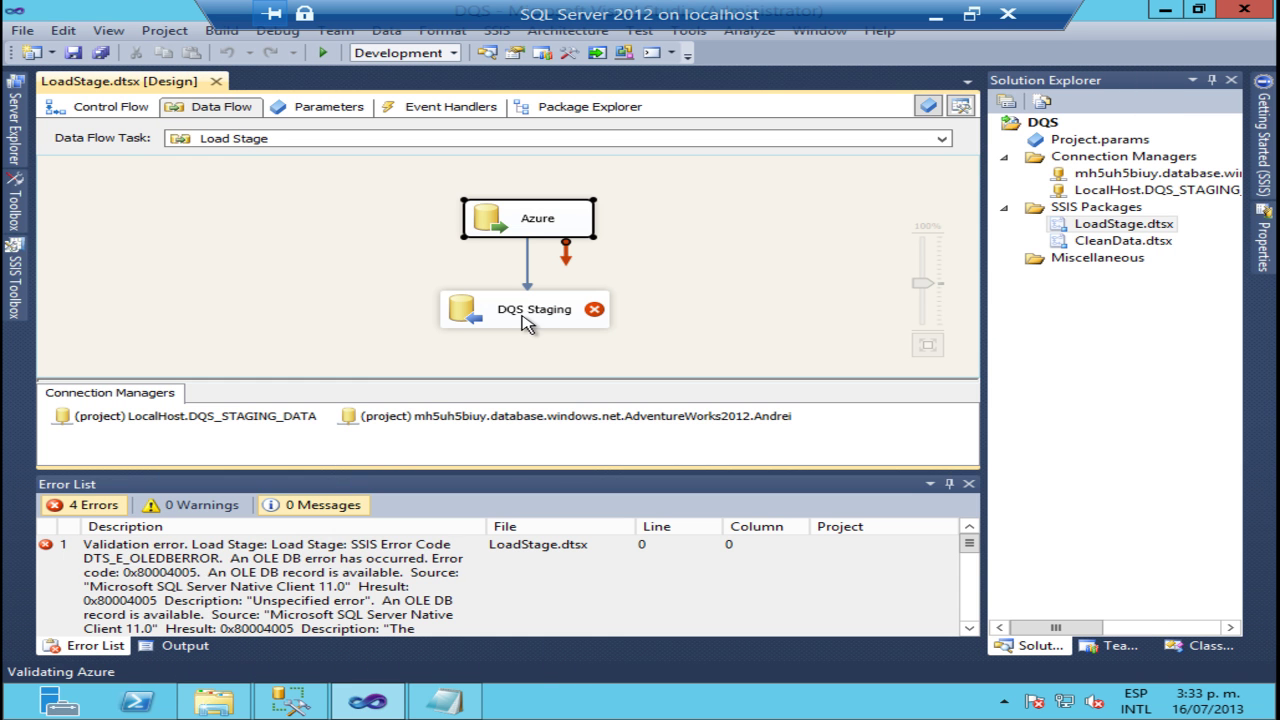
# Create a new Employee table in DQS_STAGING_DATA for the DQS Staging destination and accept its column mappings.
pyautogui.click(525, 320)
pyautogui.doubleClick(525, 320)
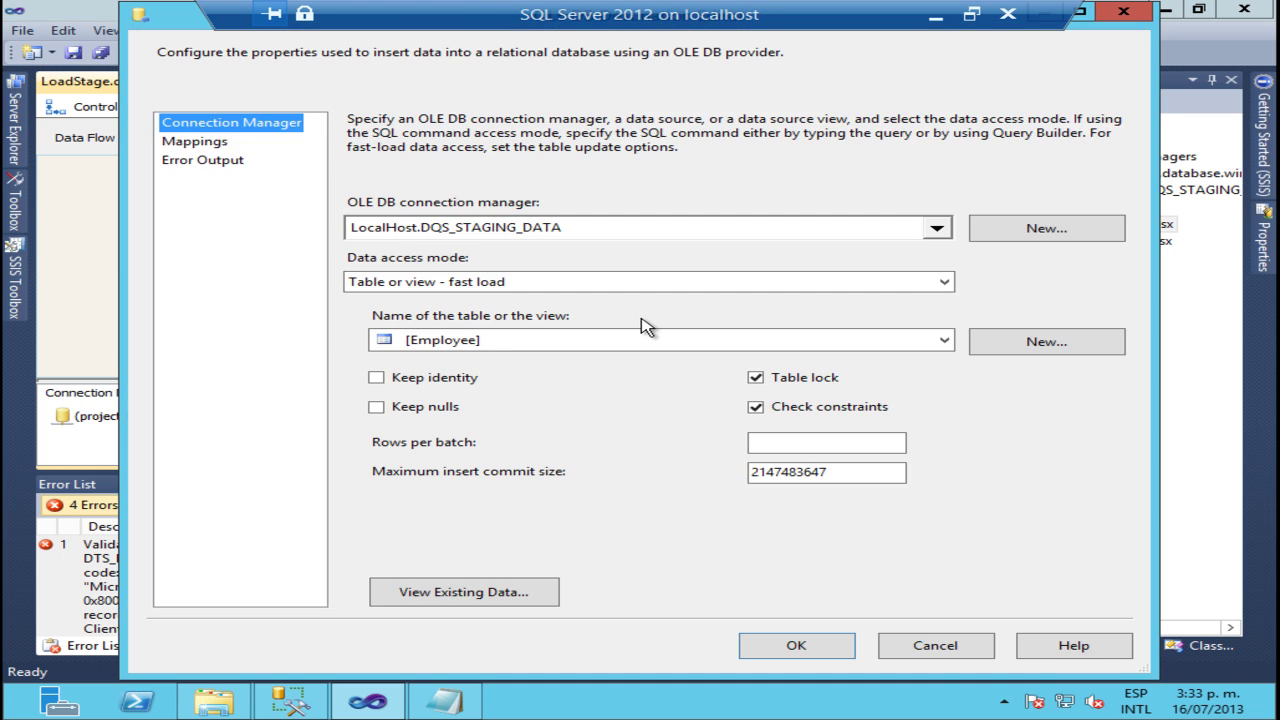
pyautogui.click(1006, 348)
pyautogui.click(535, 184)
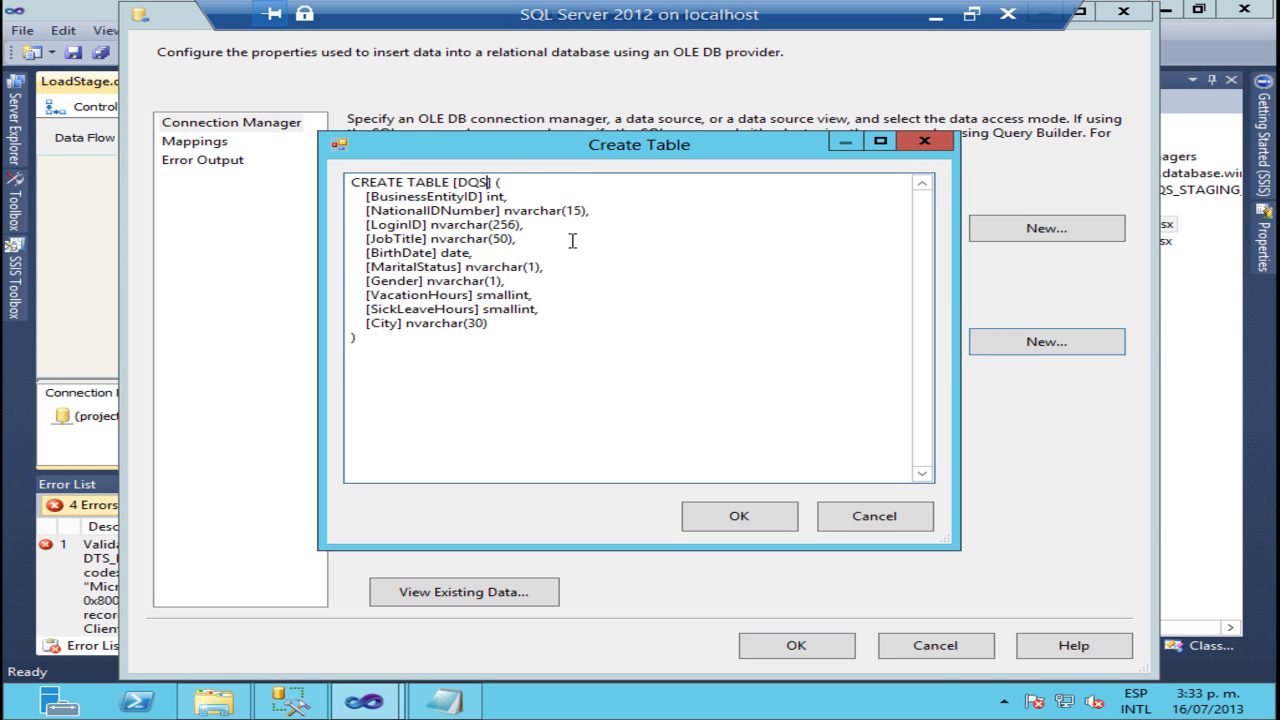
pyautogui.write('Employee')
pyautogui.click(729, 512)
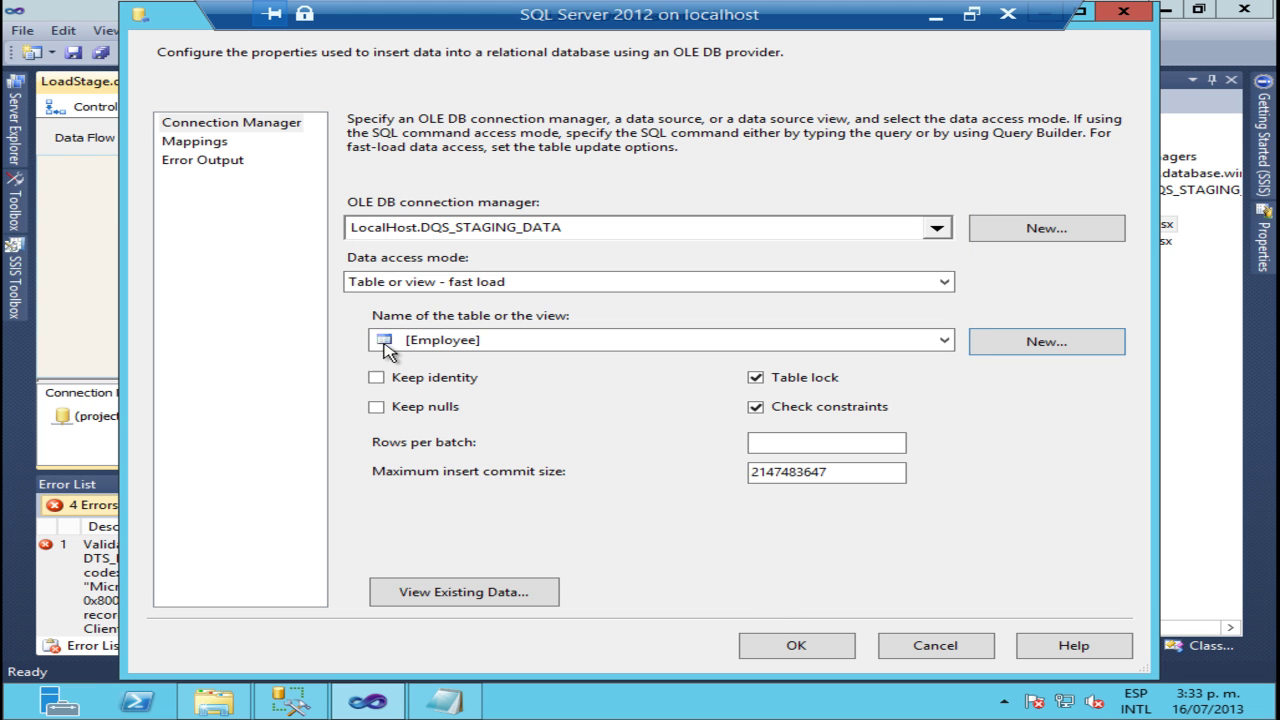
pyautogui.click(200, 143)
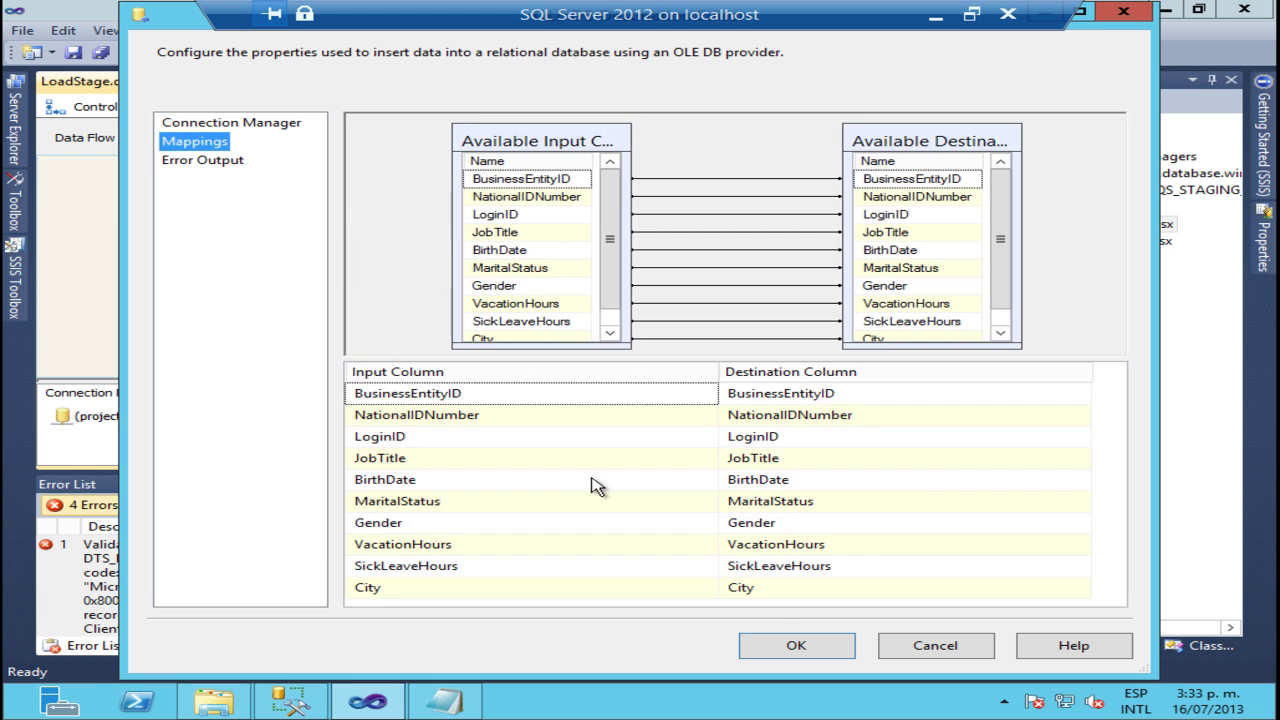
pyautogui.click(773, 658)
# Execute the Load Stage data flow task and return the package to design mode.
pyautogui.rightClick(681, 233)
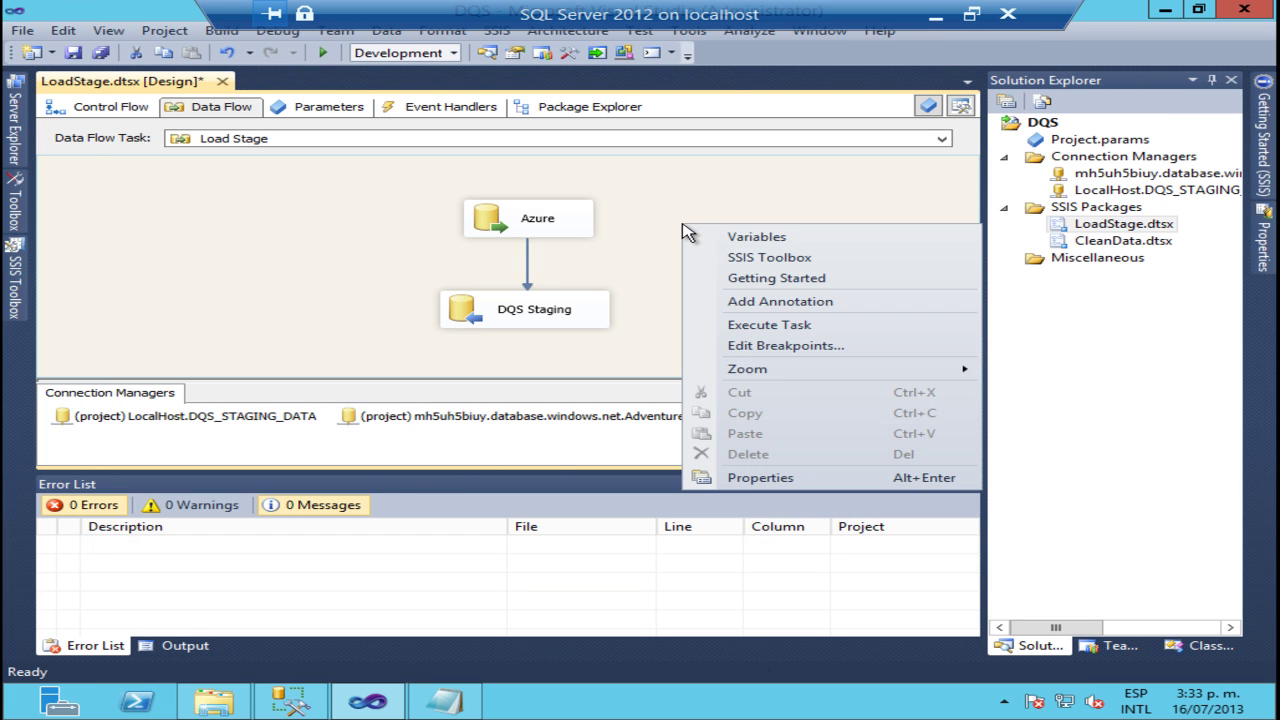
pyautogui.click(790, 324)
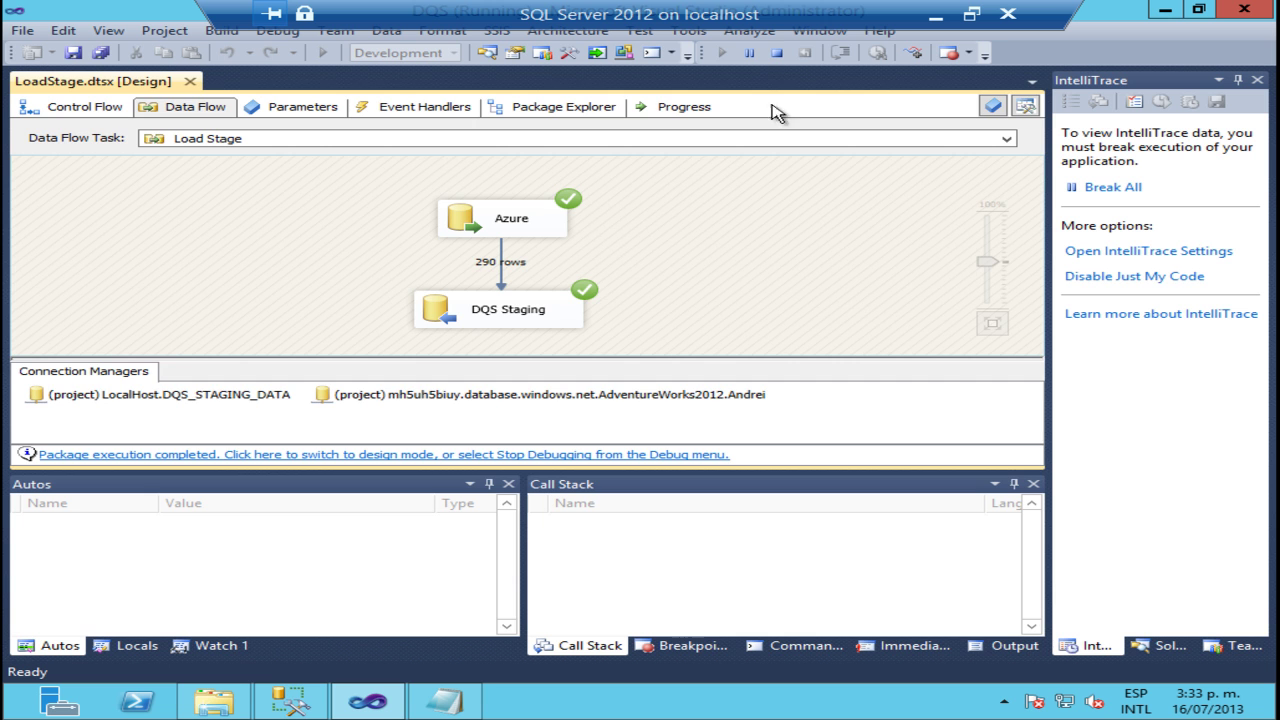
pyautogui.click(778, 58)
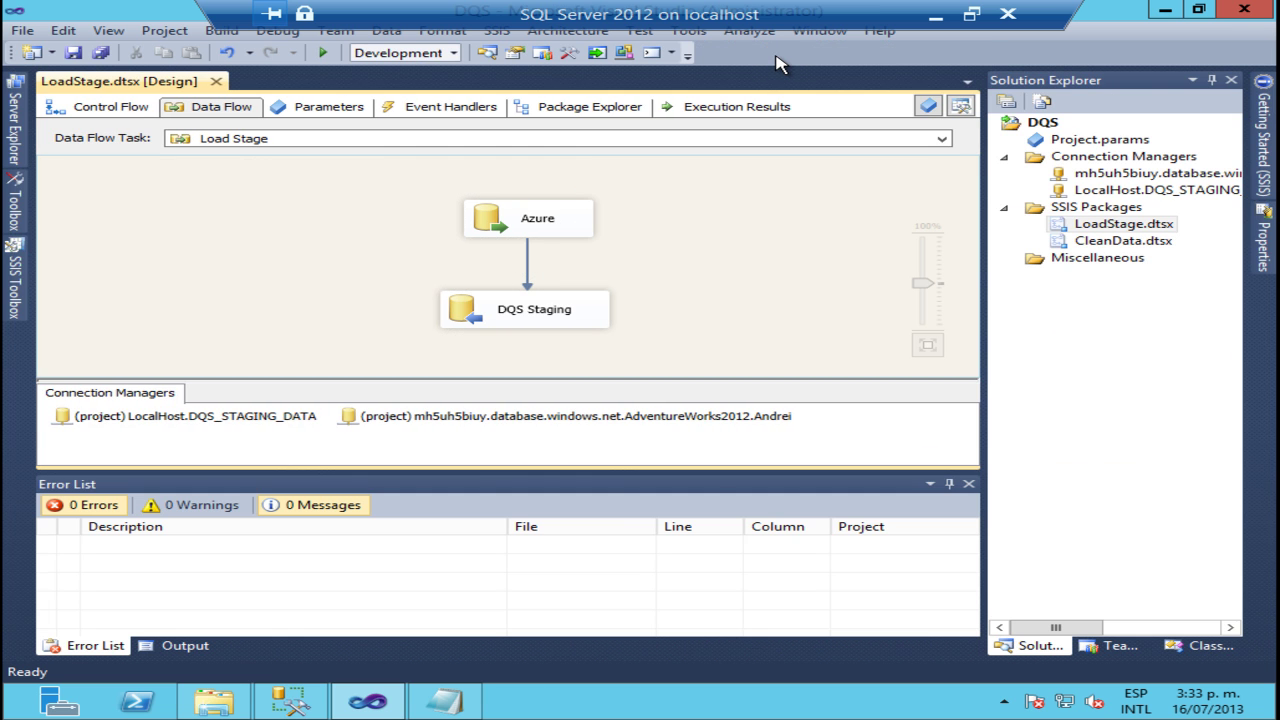
# Switch to Data Quality Client and connect to the local server.
pyautogui.press('super')
pyautogui.write('da')
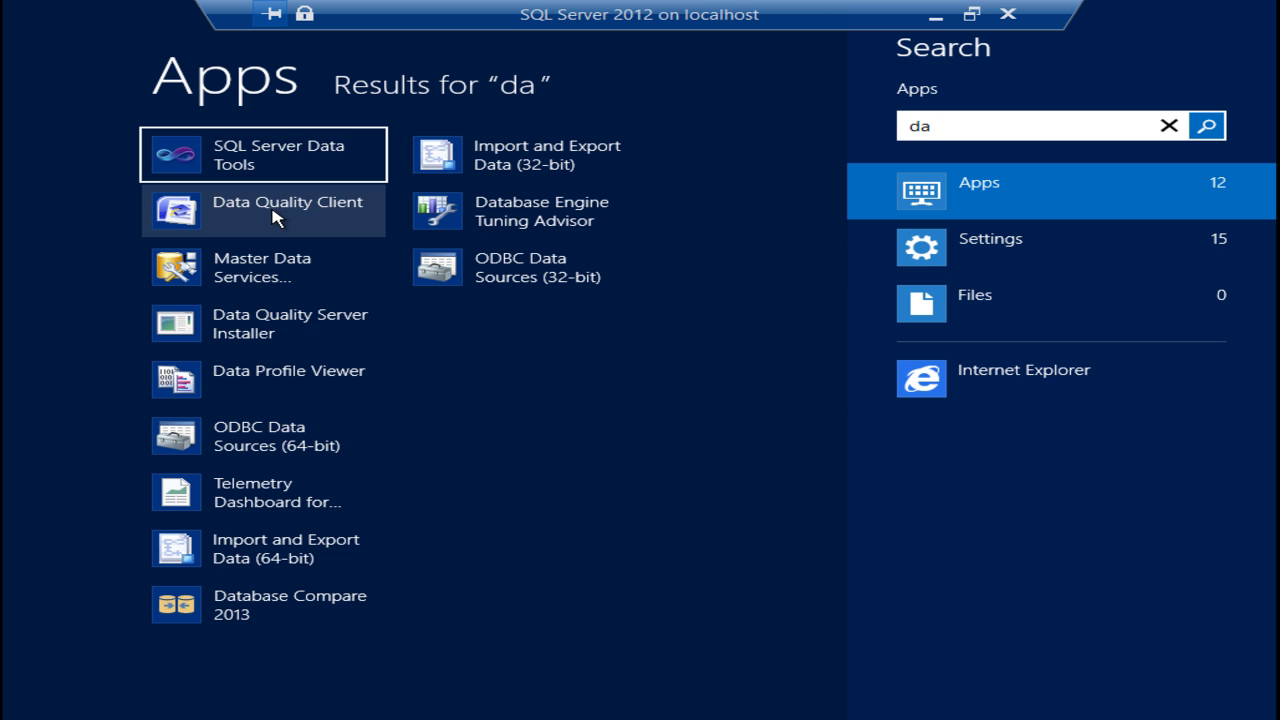
pyautogui.click(276, 218)
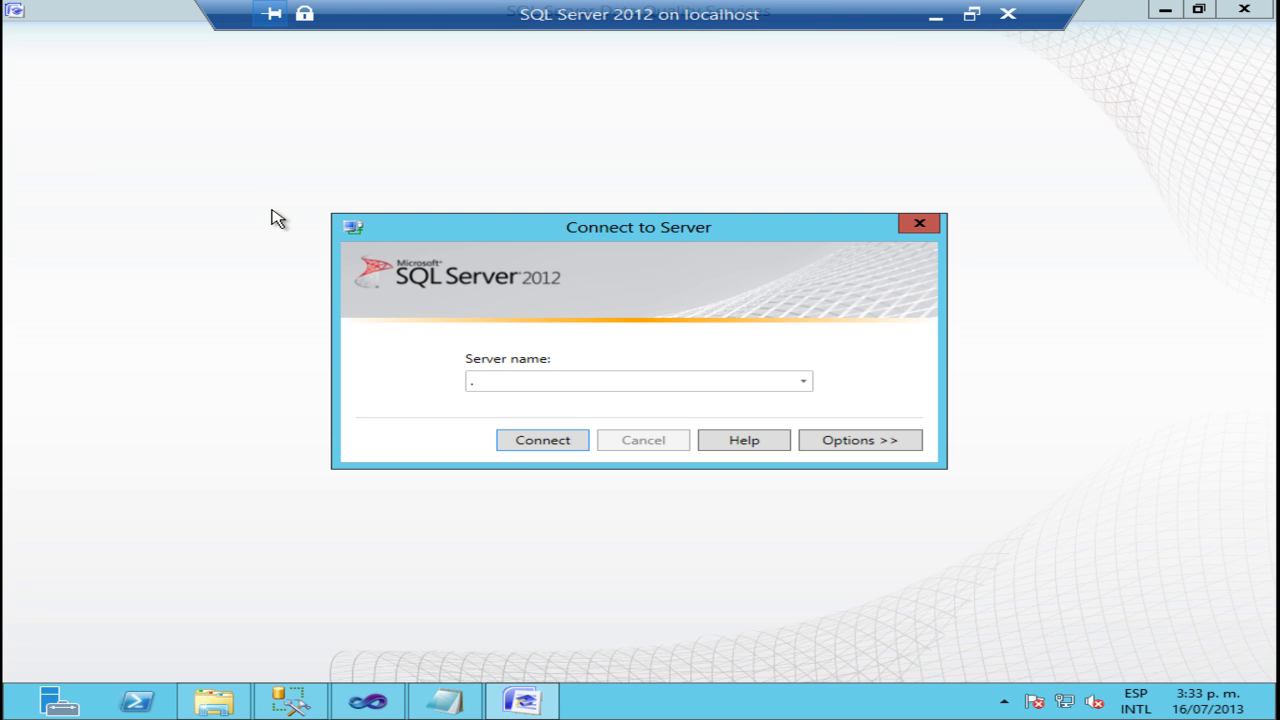
pyautogui.click(520, 446)
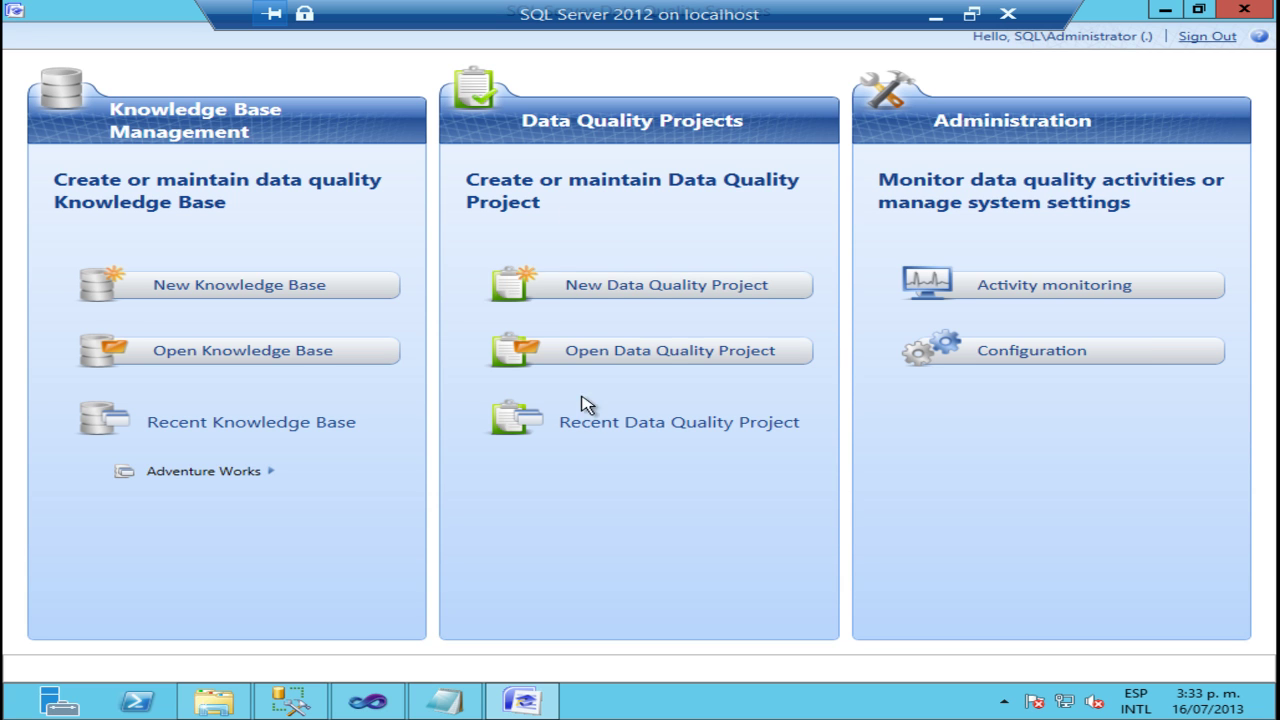
# Create a new knowledge base named Ciudades with the Domain Management activity.
pyautogui.click(222, 286)
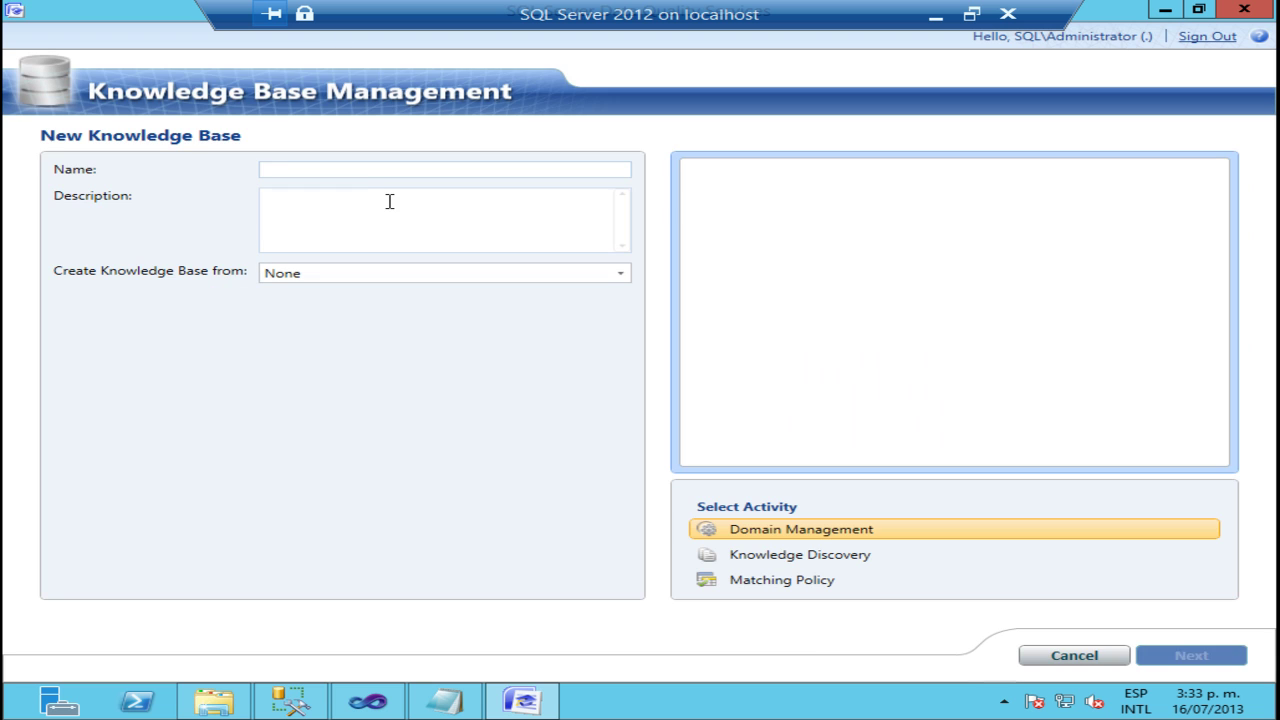
pyautogui.write('Ciudades')
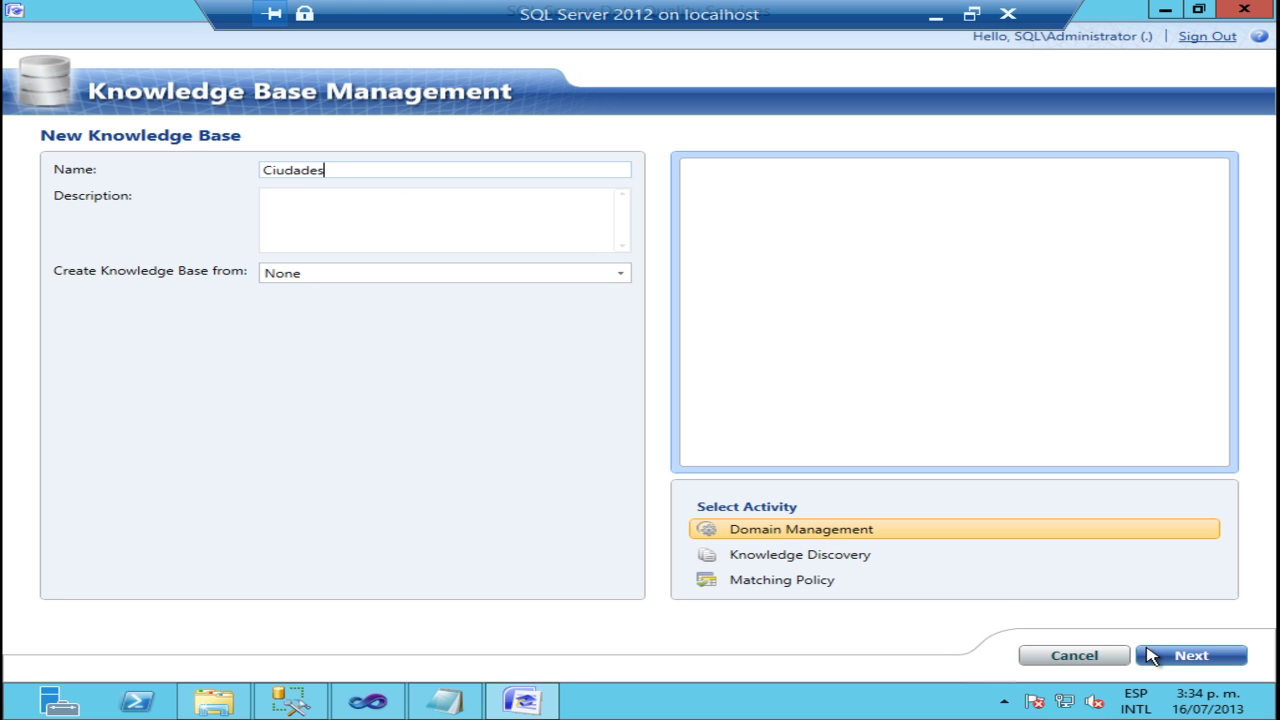
pyautogui.click(1170, 657)
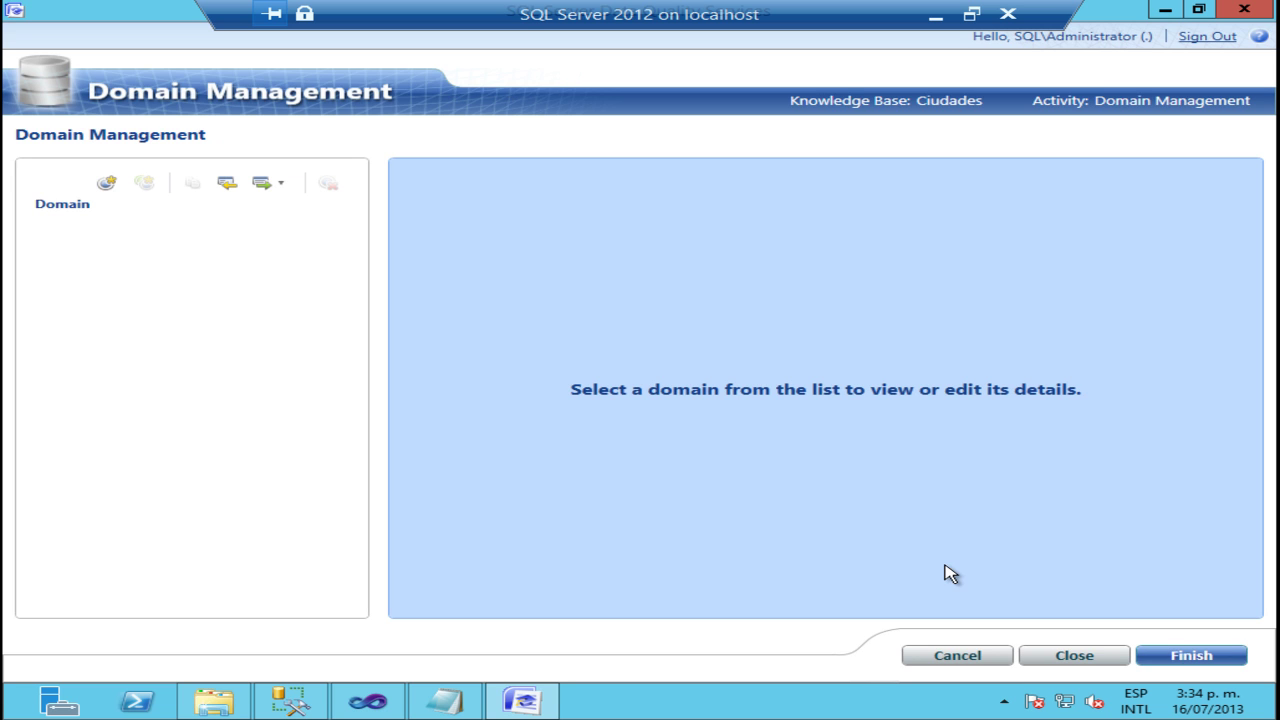
# Create a string domain named City with Spanish as its language.
pyautogui.click(106, 183)
pyautogui.write('C')
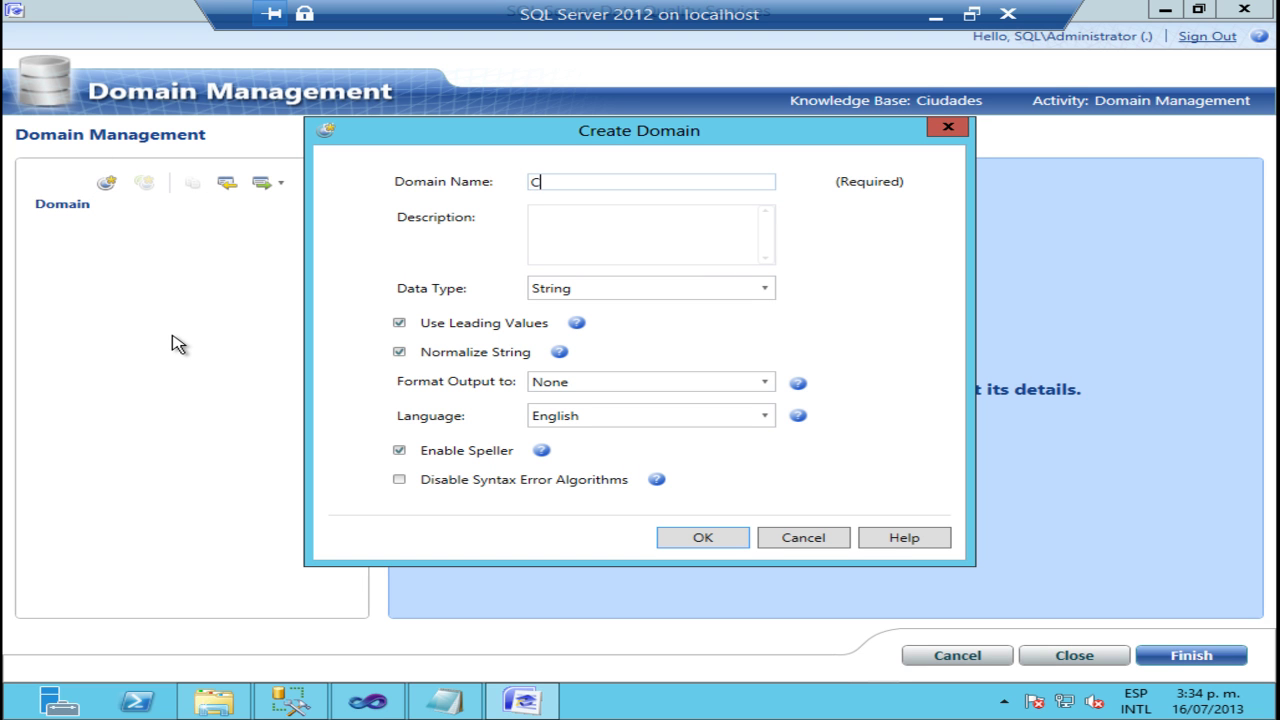
pyautogui.write('ity')
pyautogui.click(766, 415)
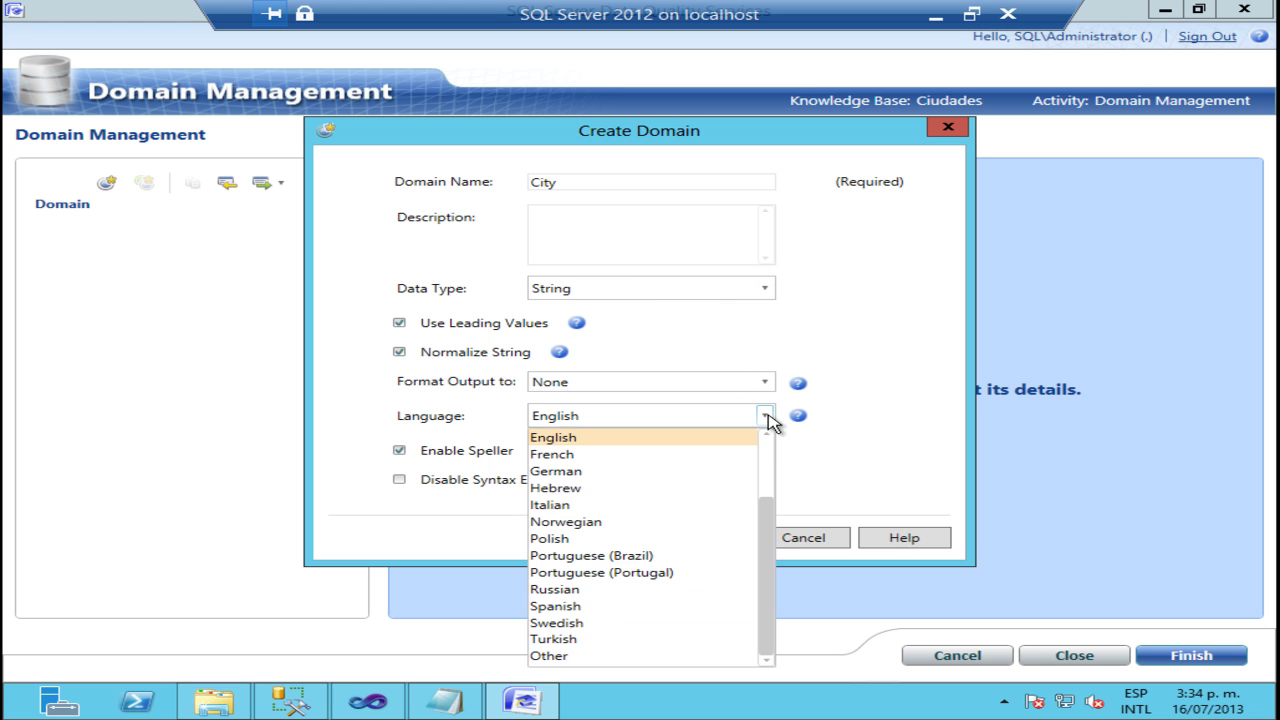
pyautogui.click(605, 607)
pyautogui.click(700, 540)
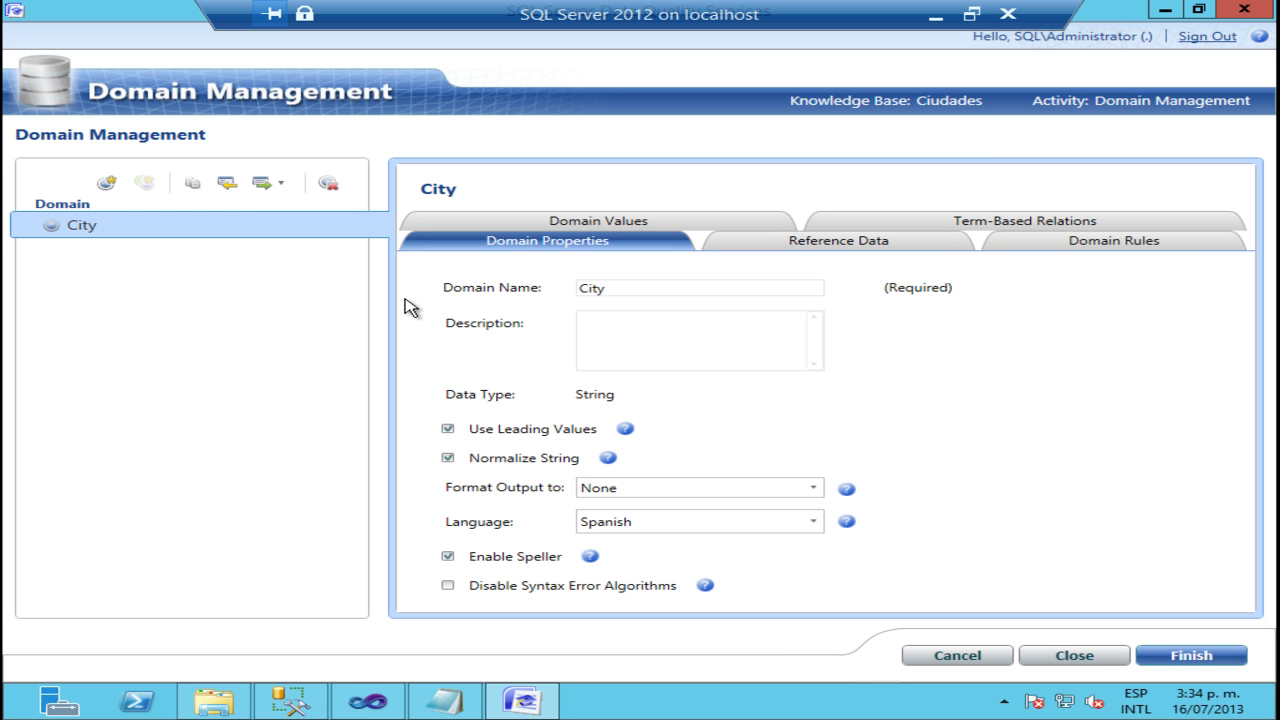
# Add Bogotá, Cali, Medellín and Cartagena as values of the City domain, leaving no empty row.
pyautogui.click(637, 224)
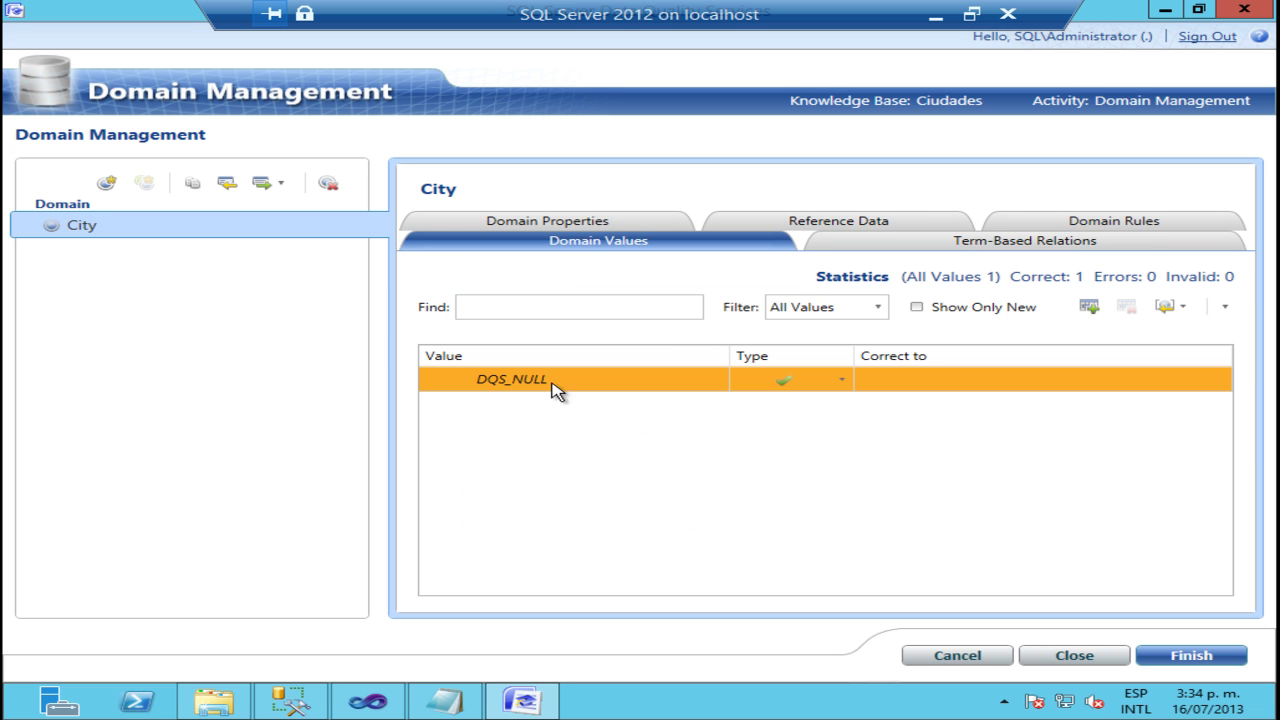
pyautogui.click(1099, 312)
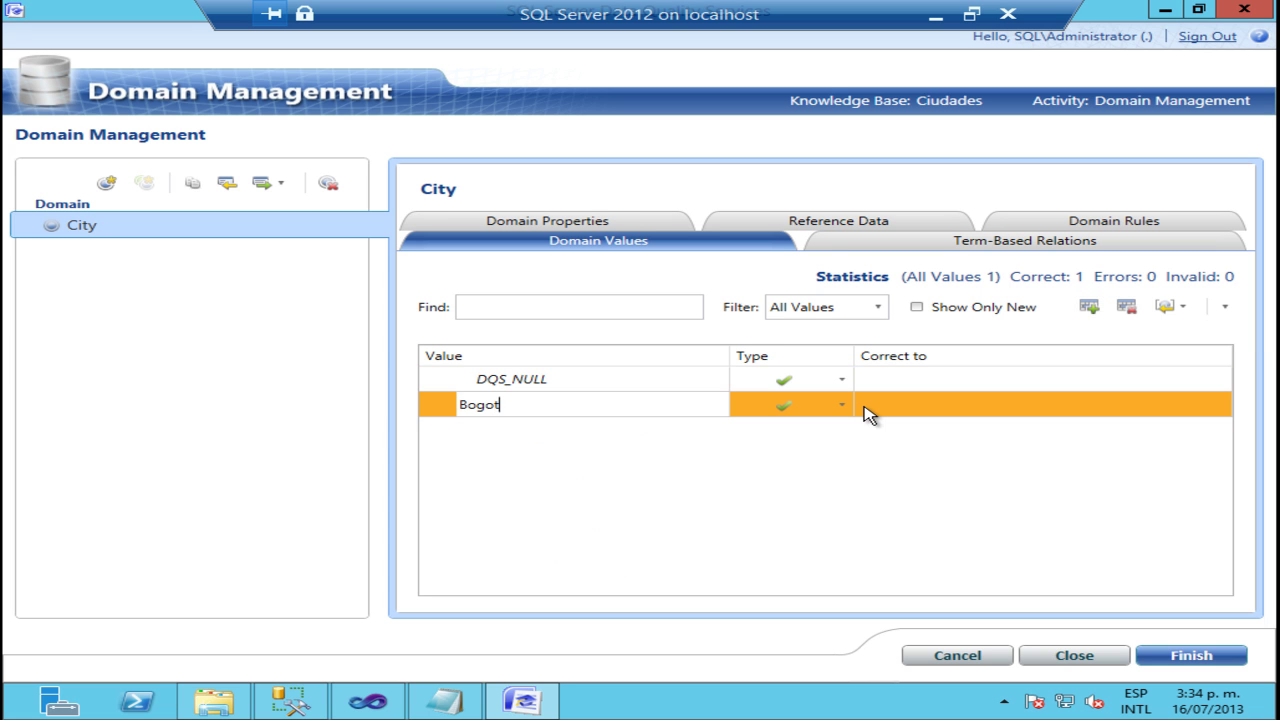
pyautogui.click(1090, 310)
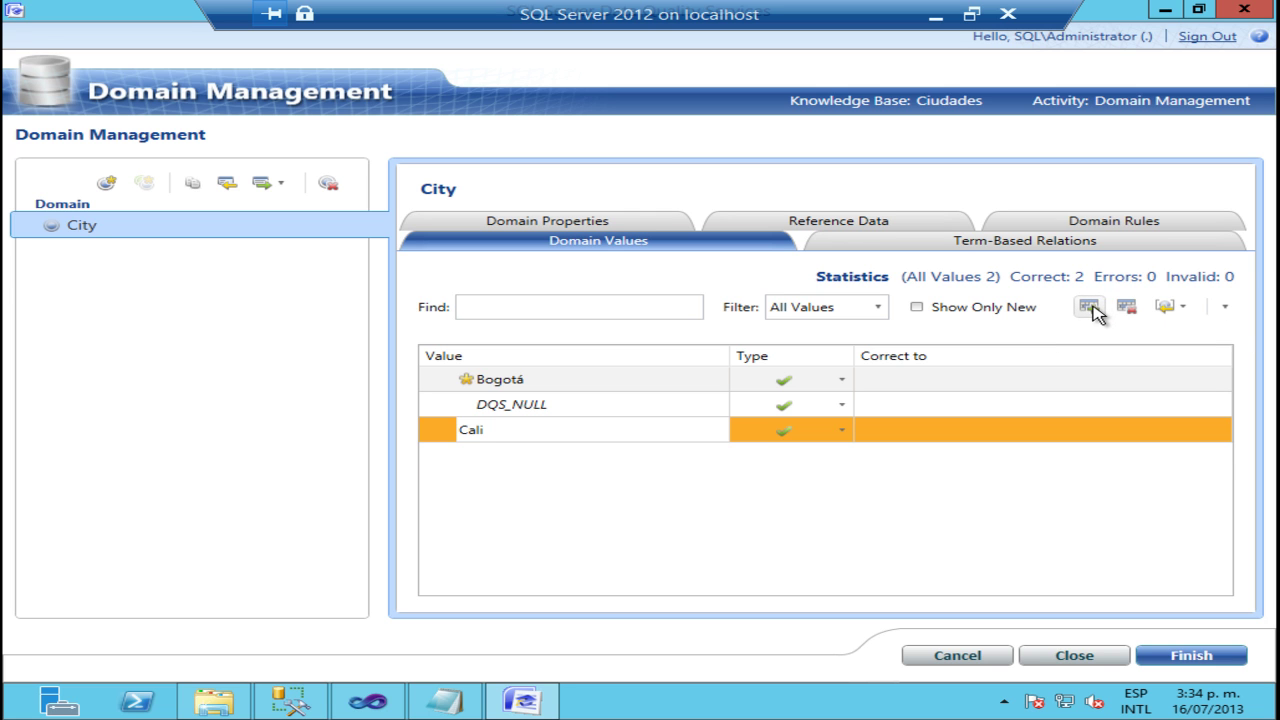
pyautogui.click(1093, 308)
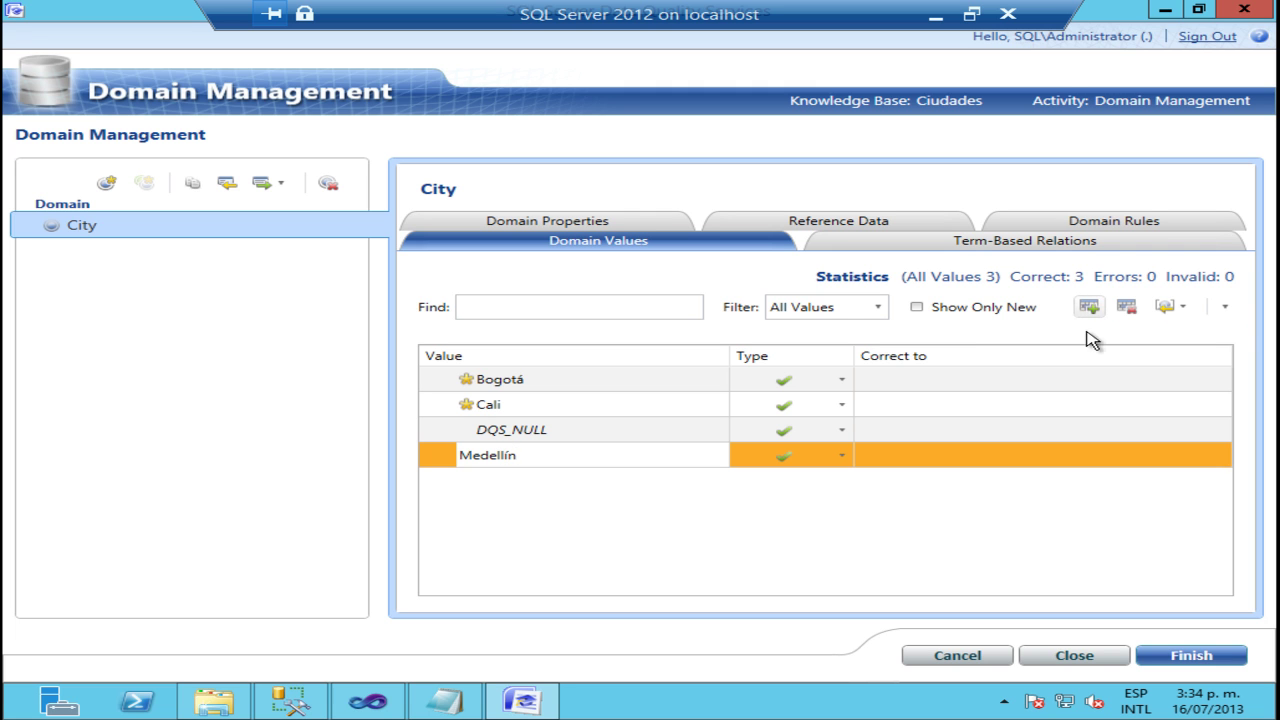
pyautogui.click(1090, 310)
pyautogui.write('Cartagena')
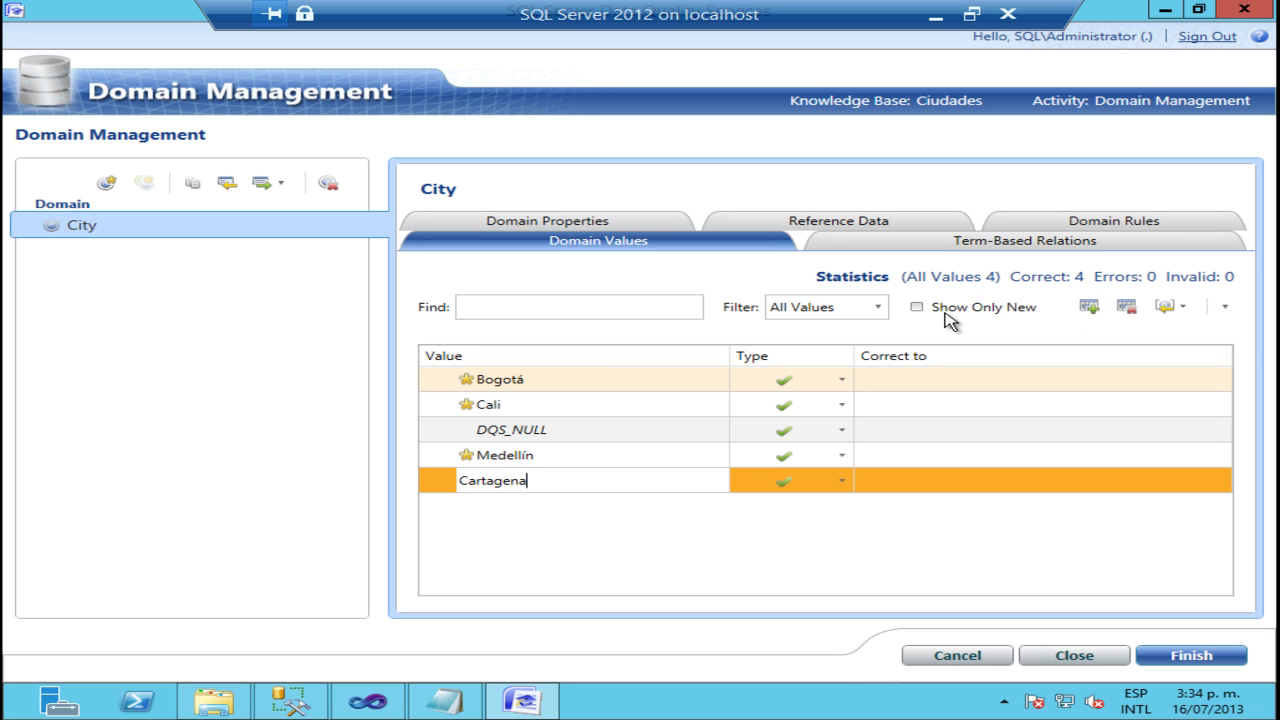
pyautogui.click(1090, 310)
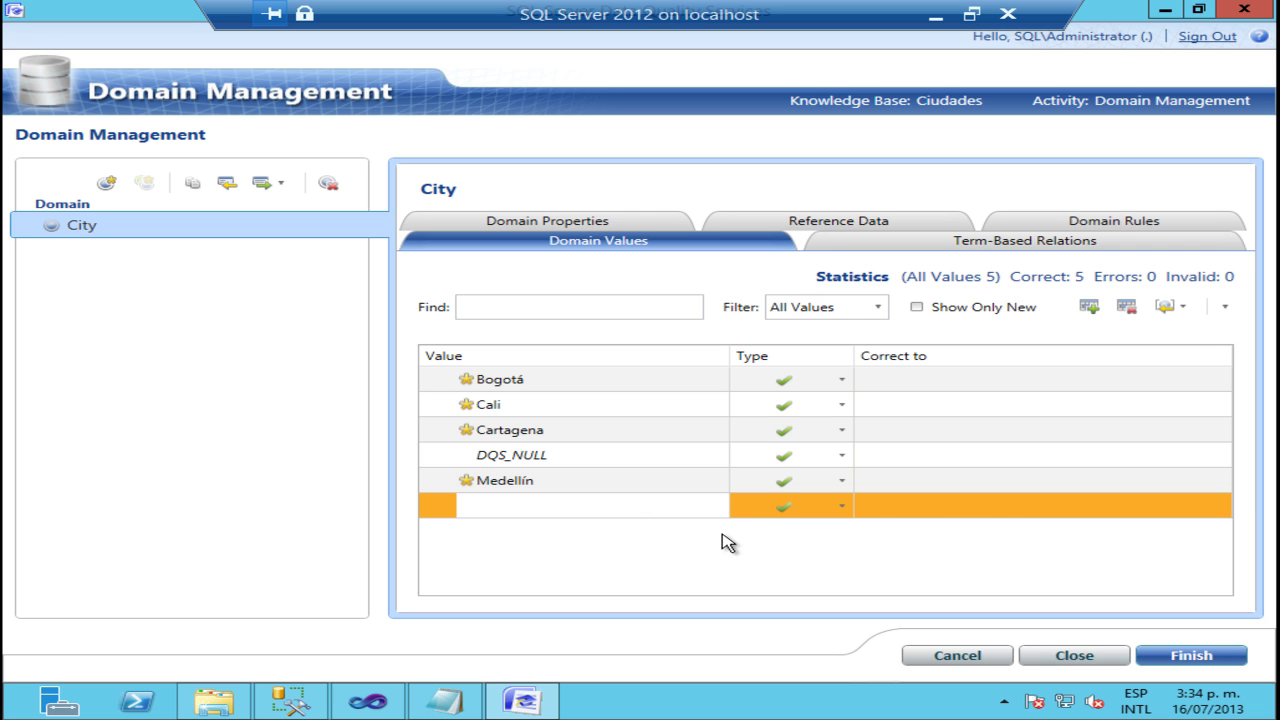
pyautogui.click(1127, 310)
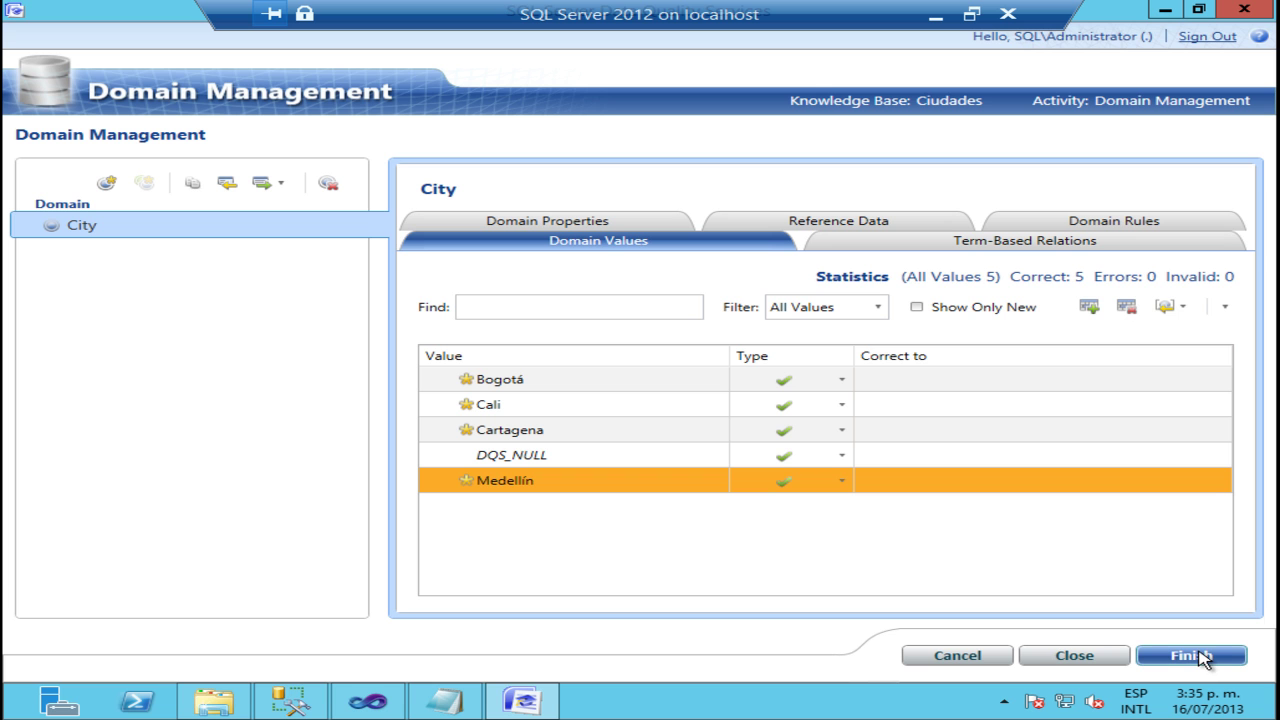
# Finish the domain management activity and publish the Ciudades knowledge base.
pyautogui.click(1200, 658)
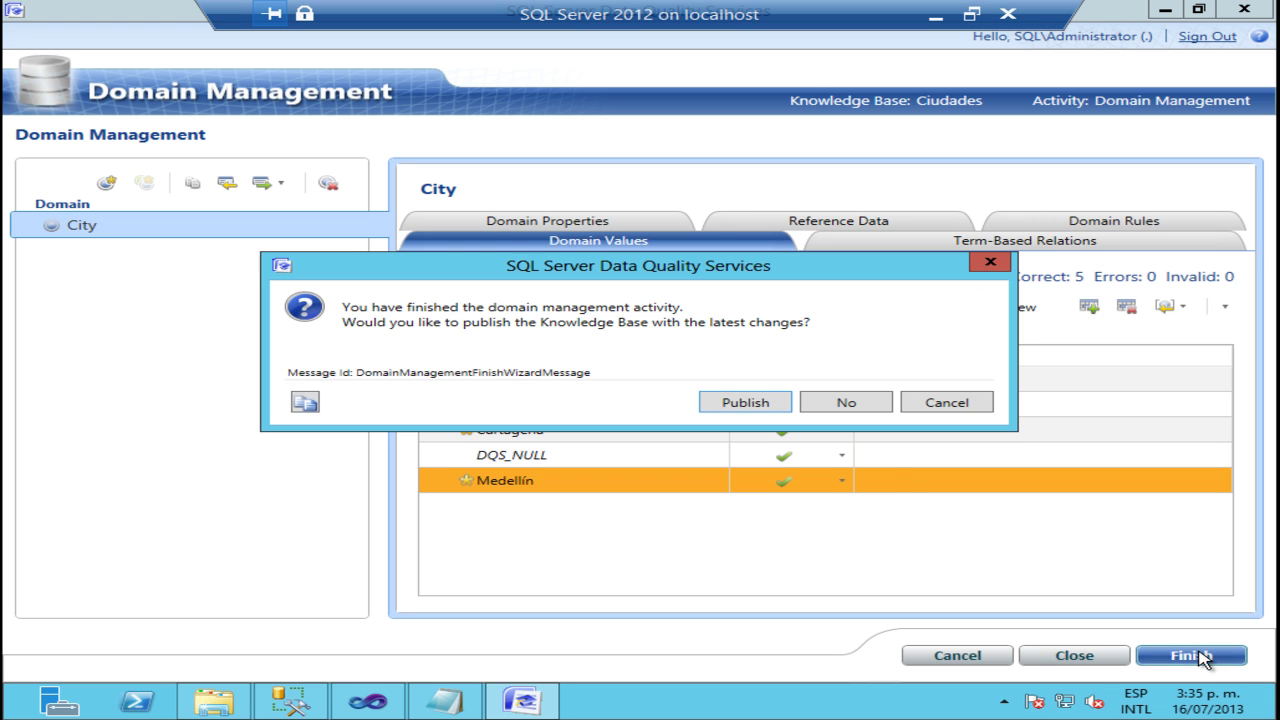
pyautogui.click(731, 402)
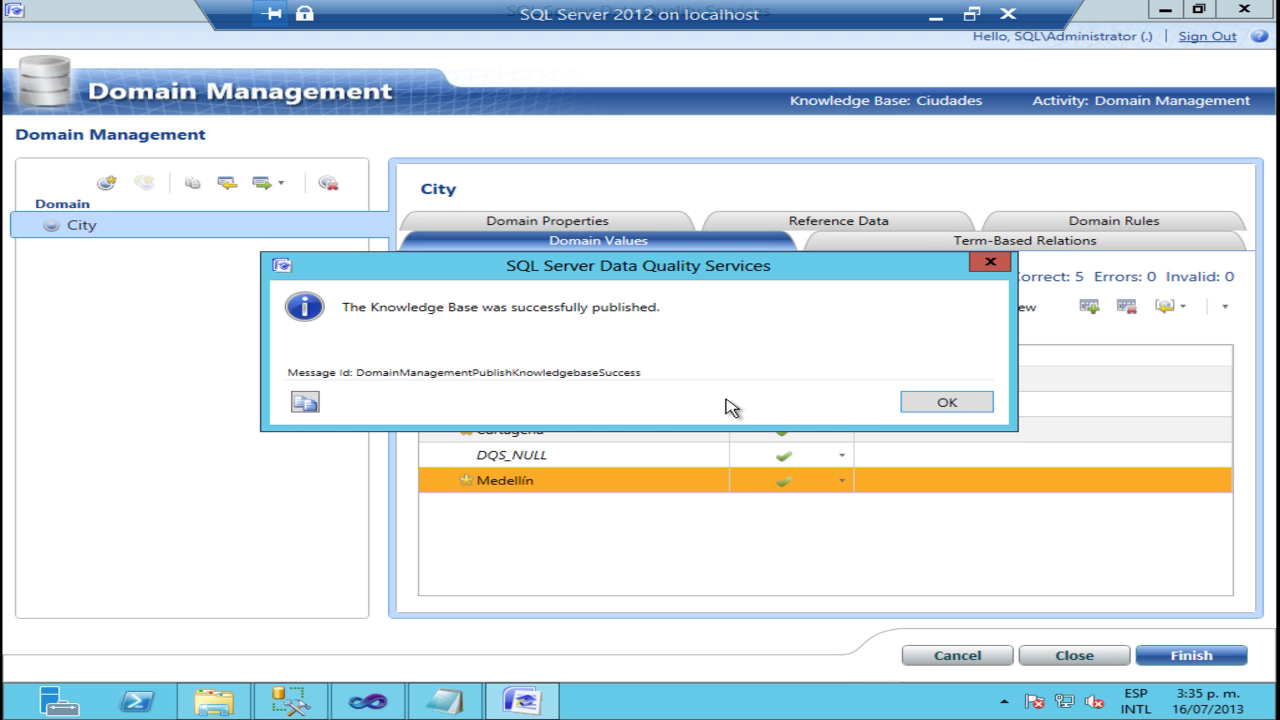
pyautogui.click(975, 408)
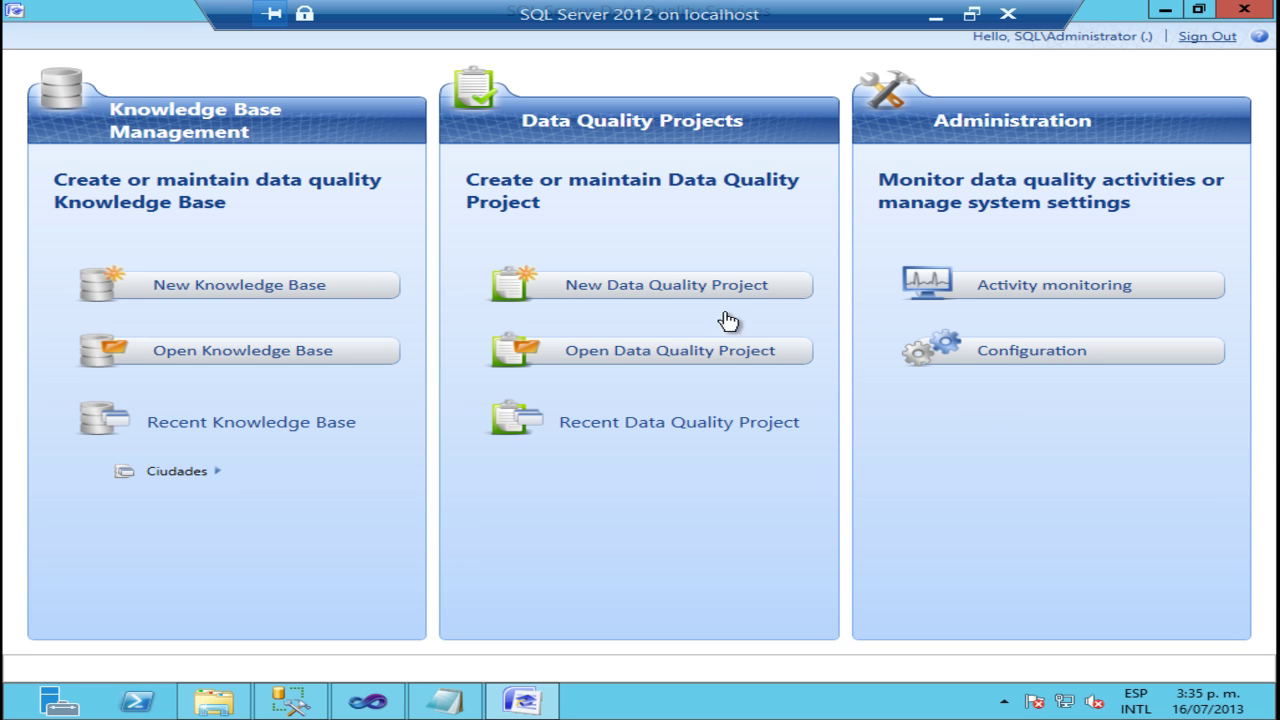
# Create a cleansing data quality project named Ciudades that uses the Ciudades knowledge base.
pyautogui.click(614, 287)
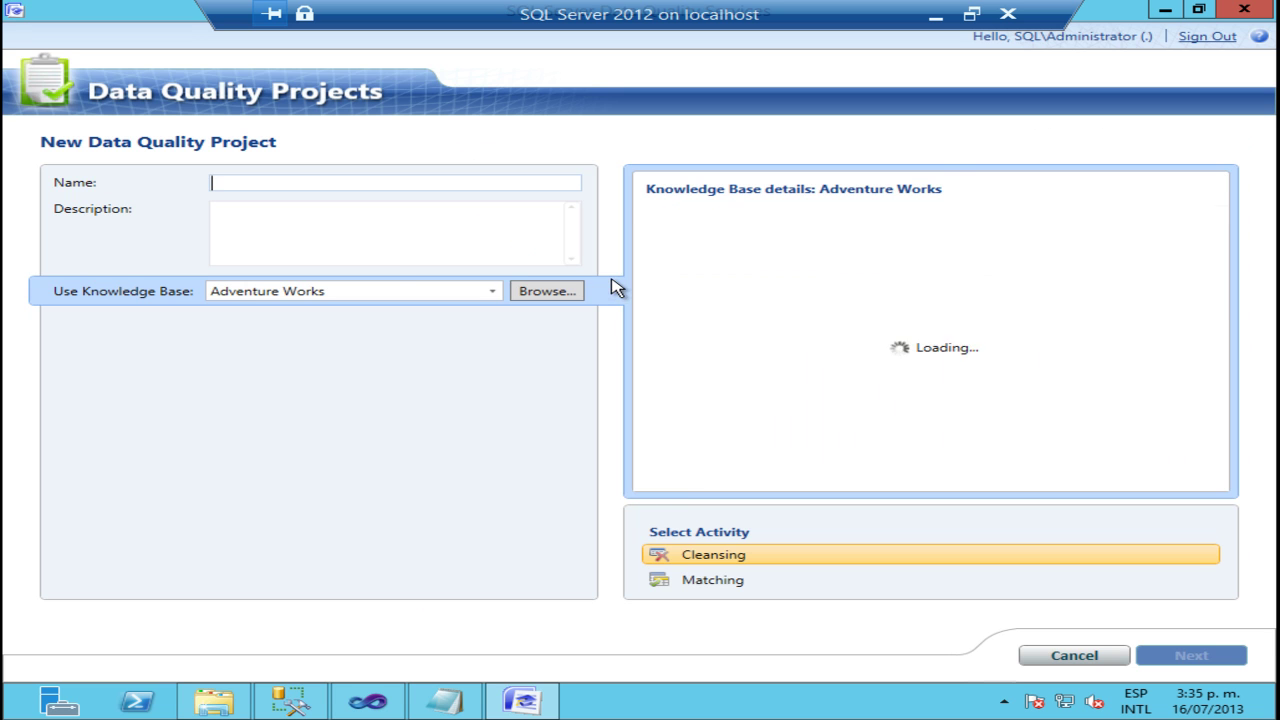
pyautogui.write('Ciudades')
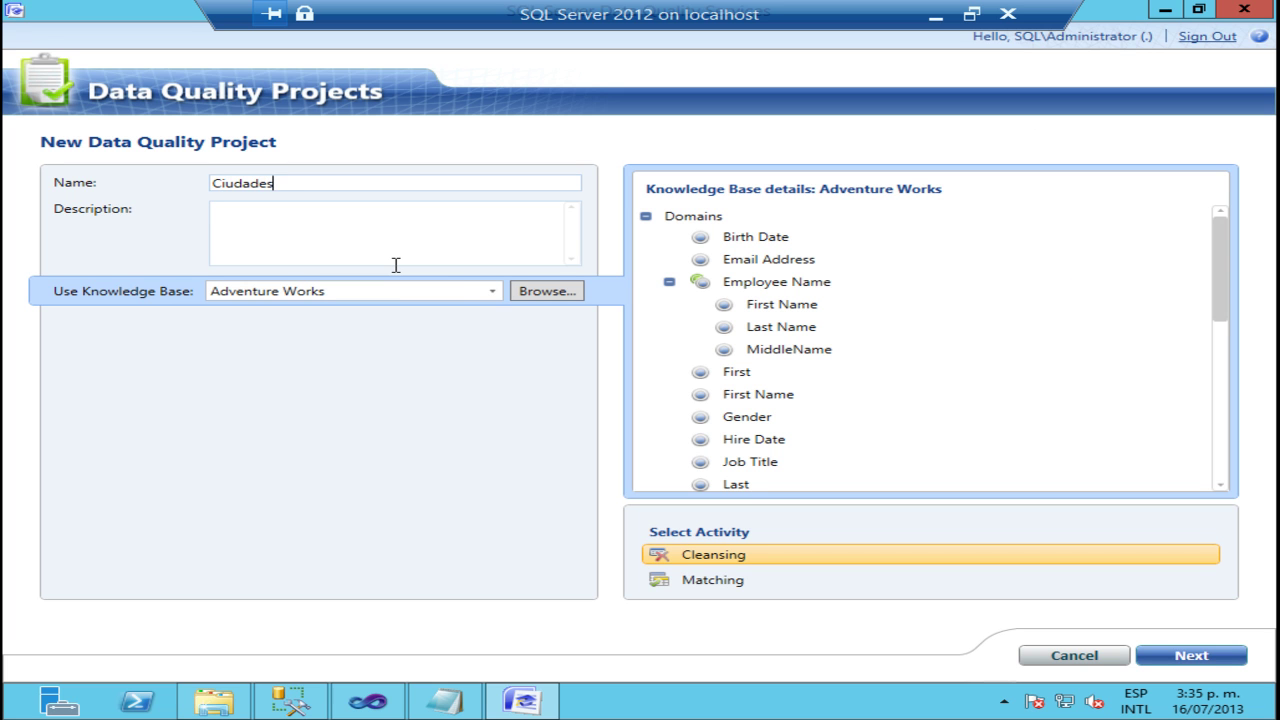
pyautogui.click(490, 292)
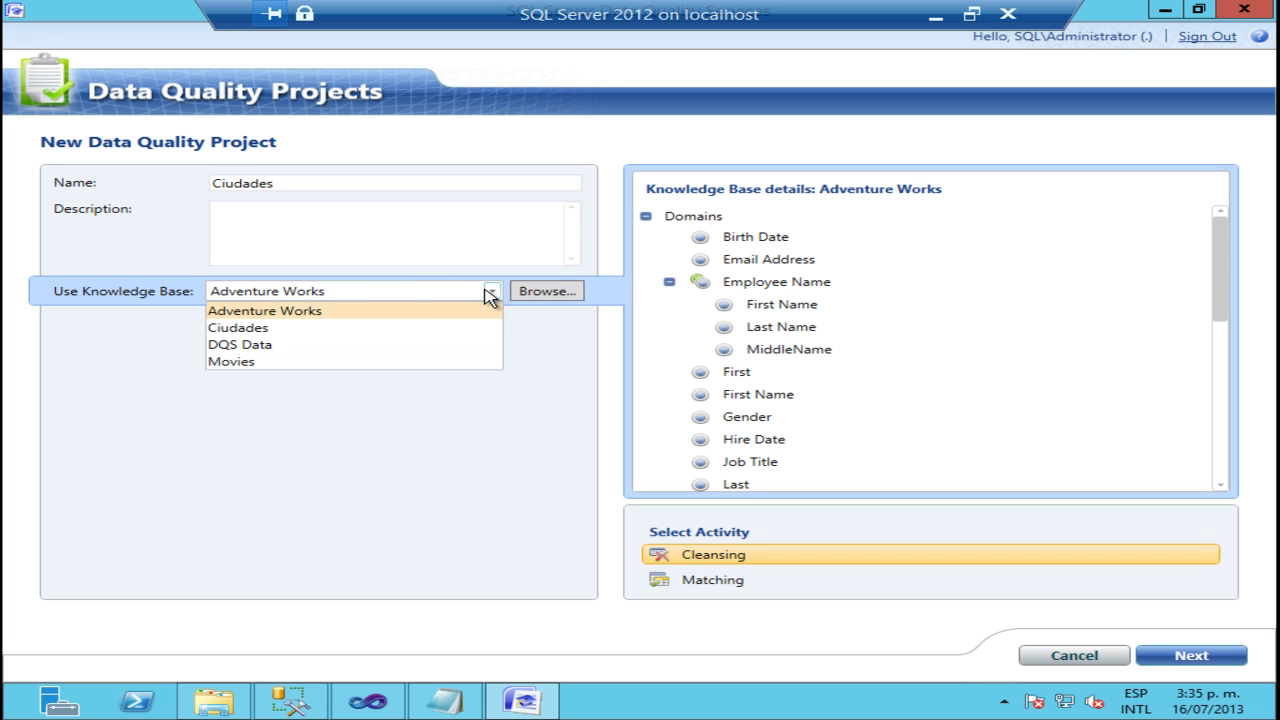
pyautogui.click(264, 330)
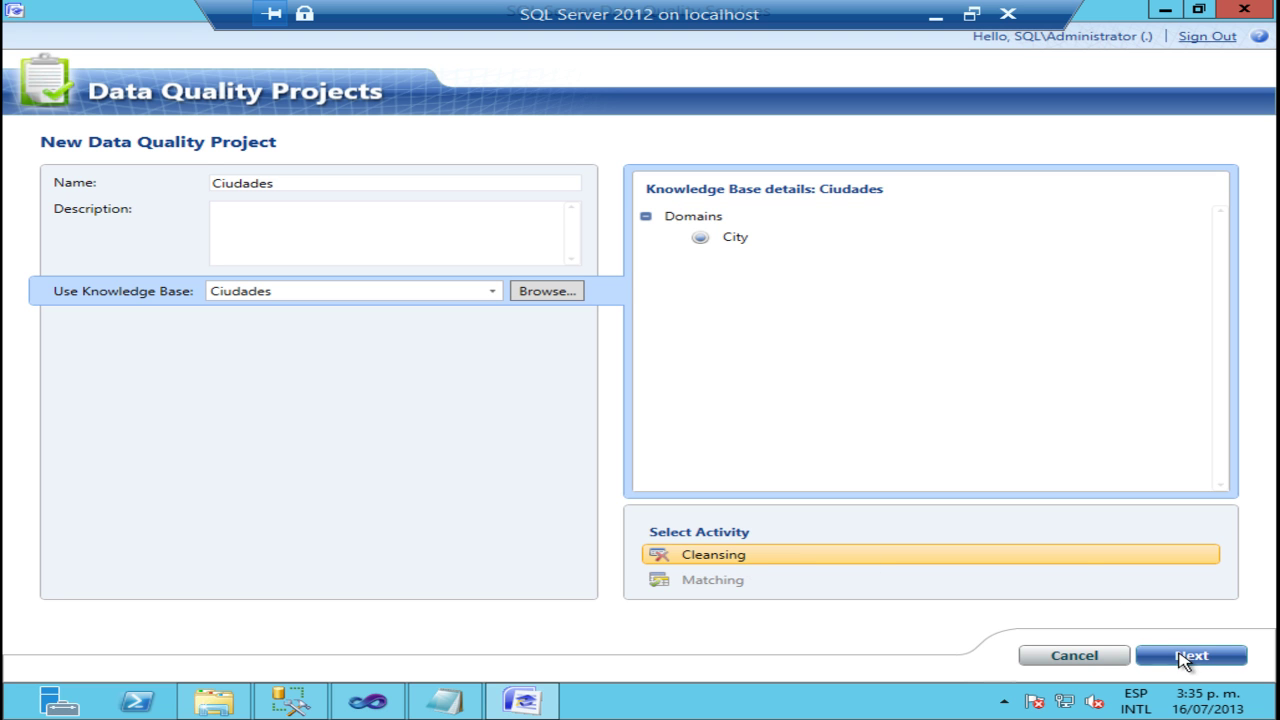
pyautogui.press('Return')
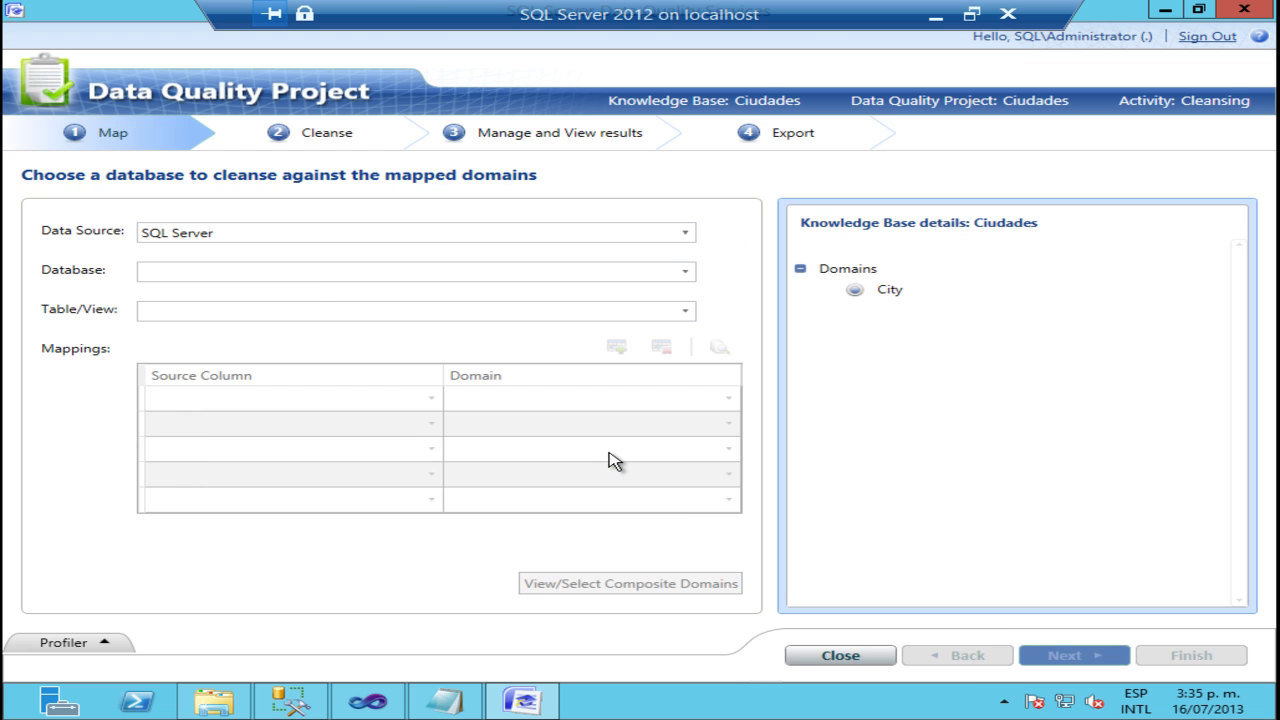
# Choose the Employee table of the DQS_STAGING_DATA database in SQL Server as the data to cleanse.
pyautogui.click(252, 240)
pyautogui.click(252, 240)
pyautogui.click(335, 278)
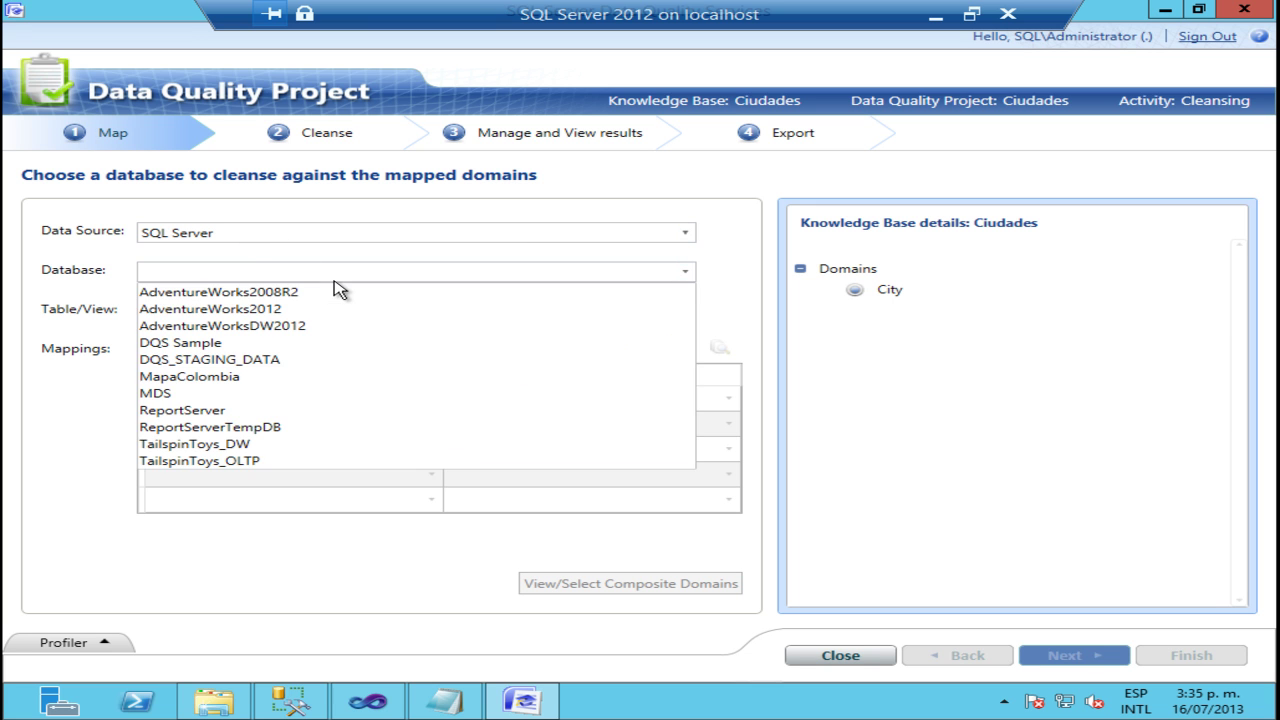
pyautogui.click(268, 362)
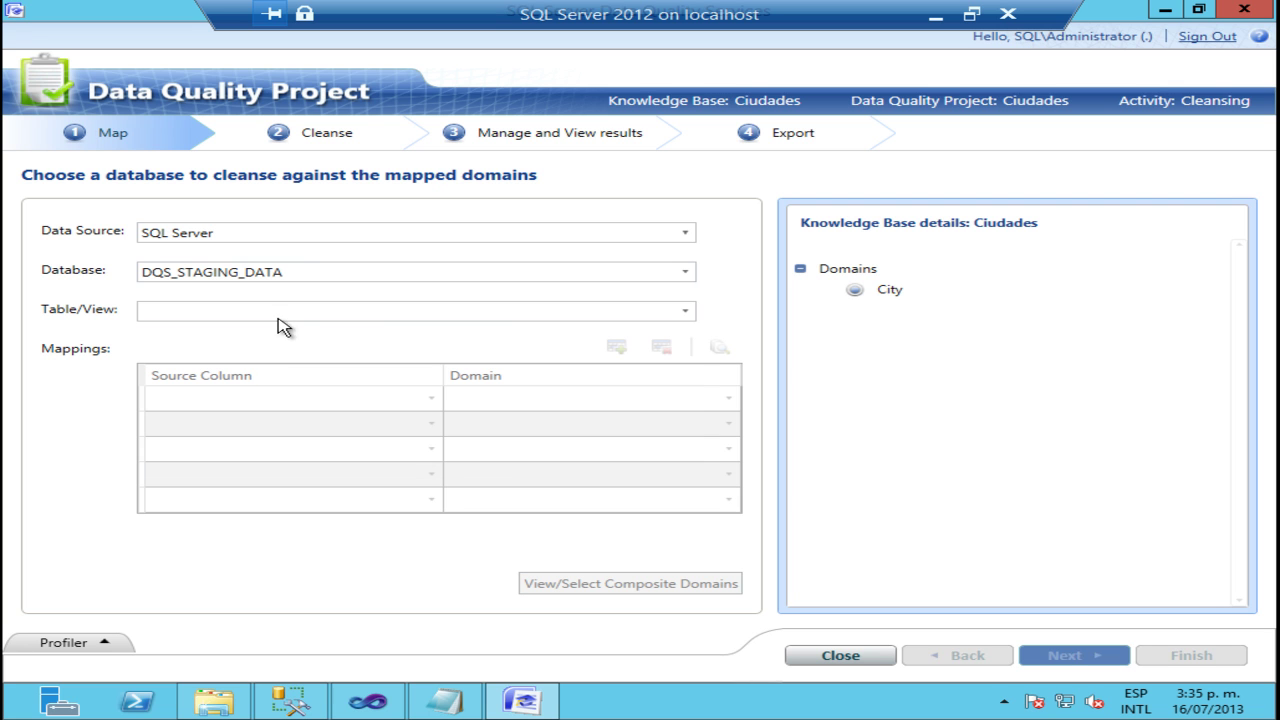
pyautogui.click(684, 314)
pyautogui.click(527, 332)
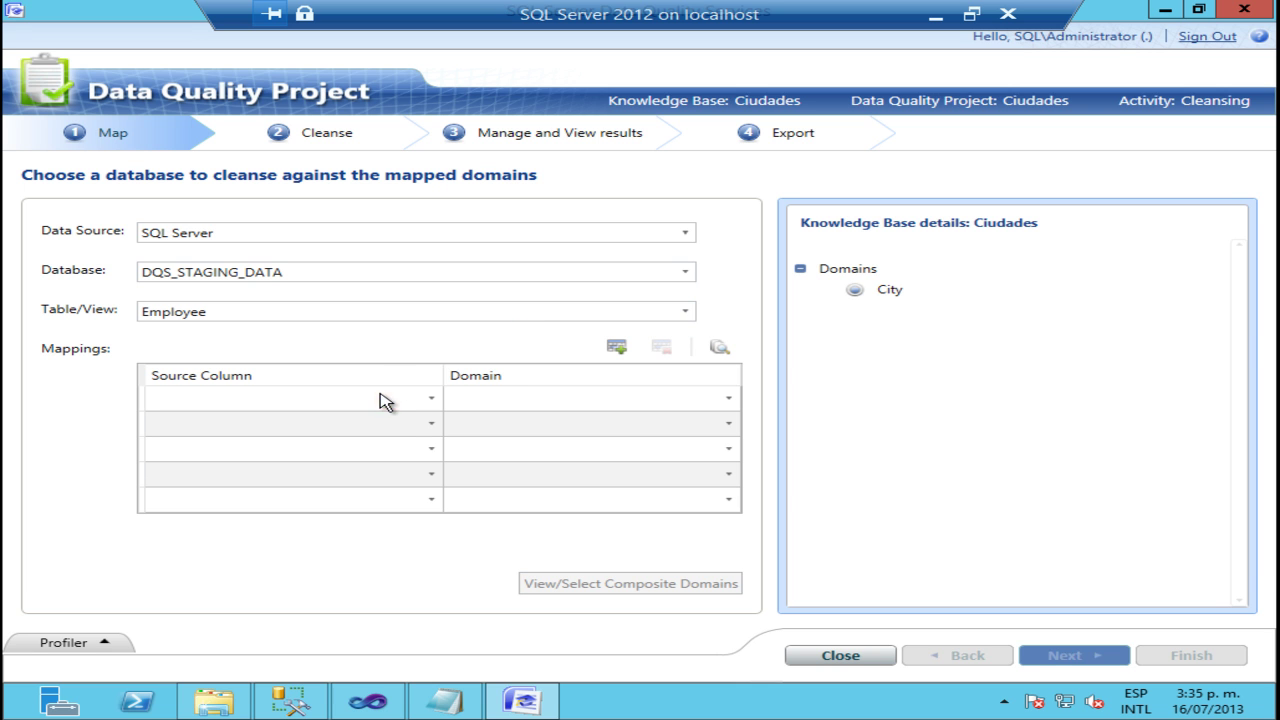
# Map the City (nvarchar) source column to the City domain.
pyautogui.click(383, 400)
pyautogui.click(432, 401)
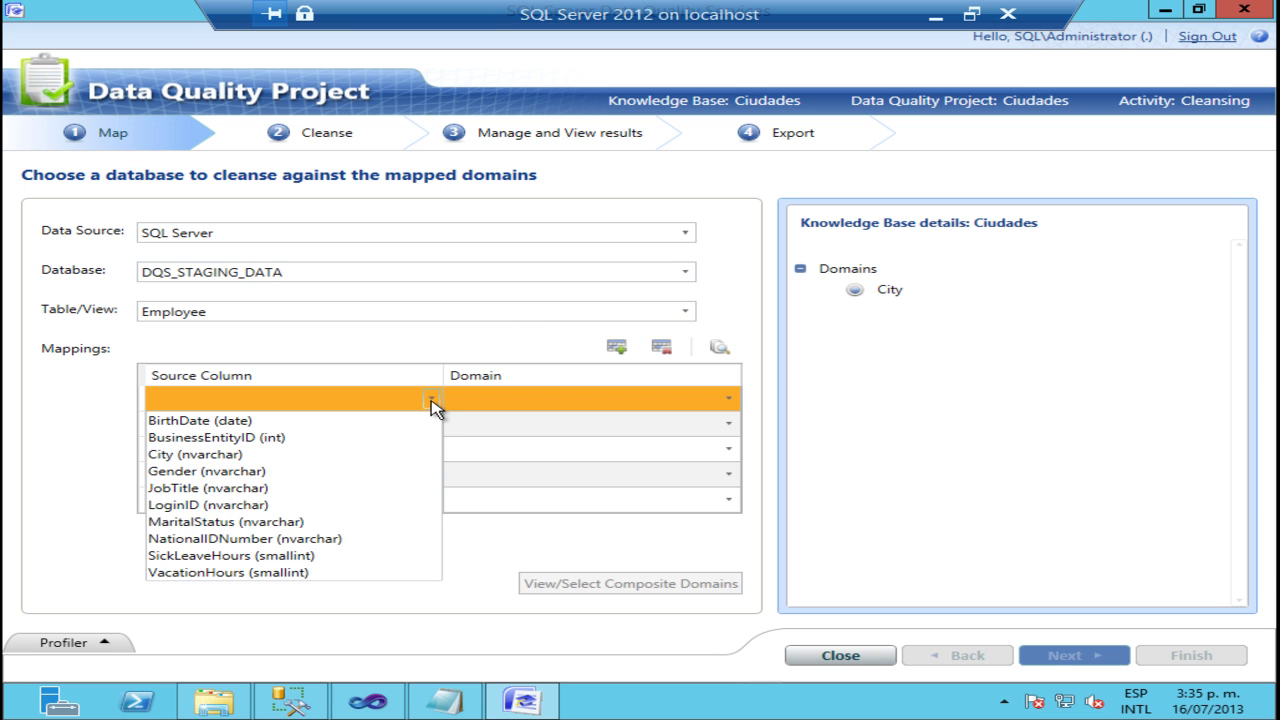
pyautogui.click(200, 454)
pyautogui.click(728, 399)
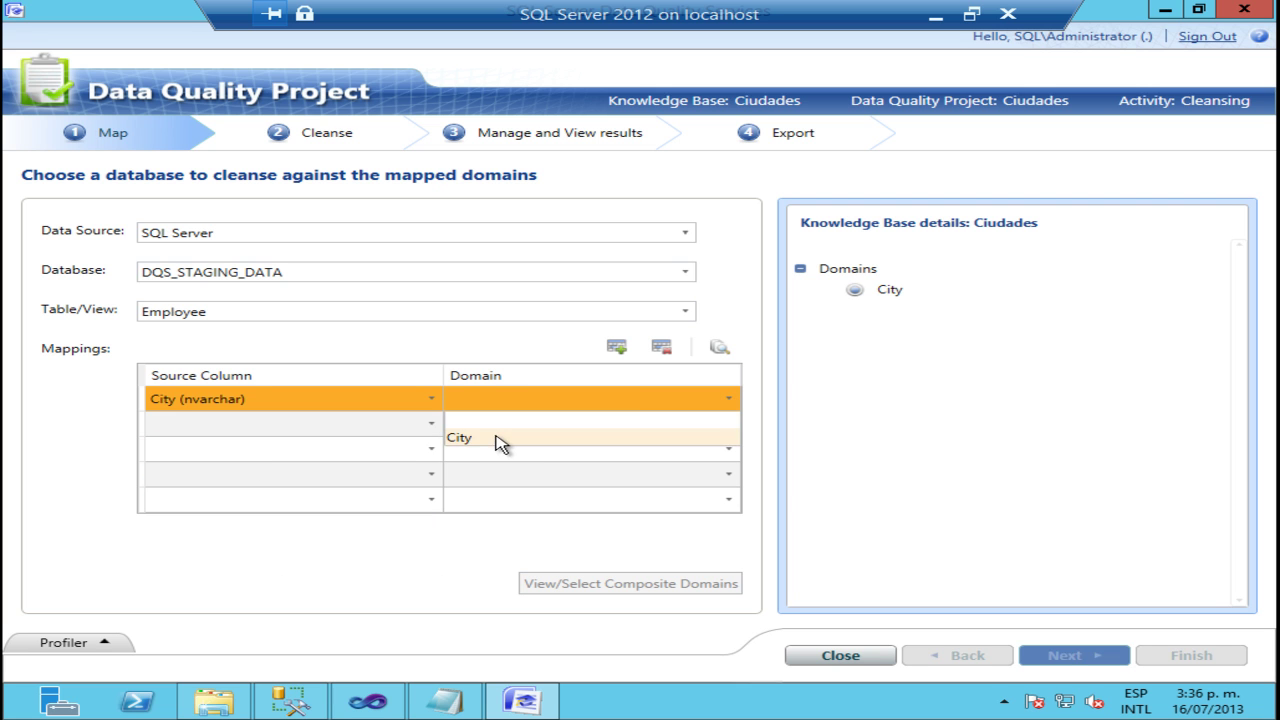
pyautogui.click(500, 439)
# Run the cleansing on the mapped employee data and proceed to its results.
pyautogui.click(1068, 656)
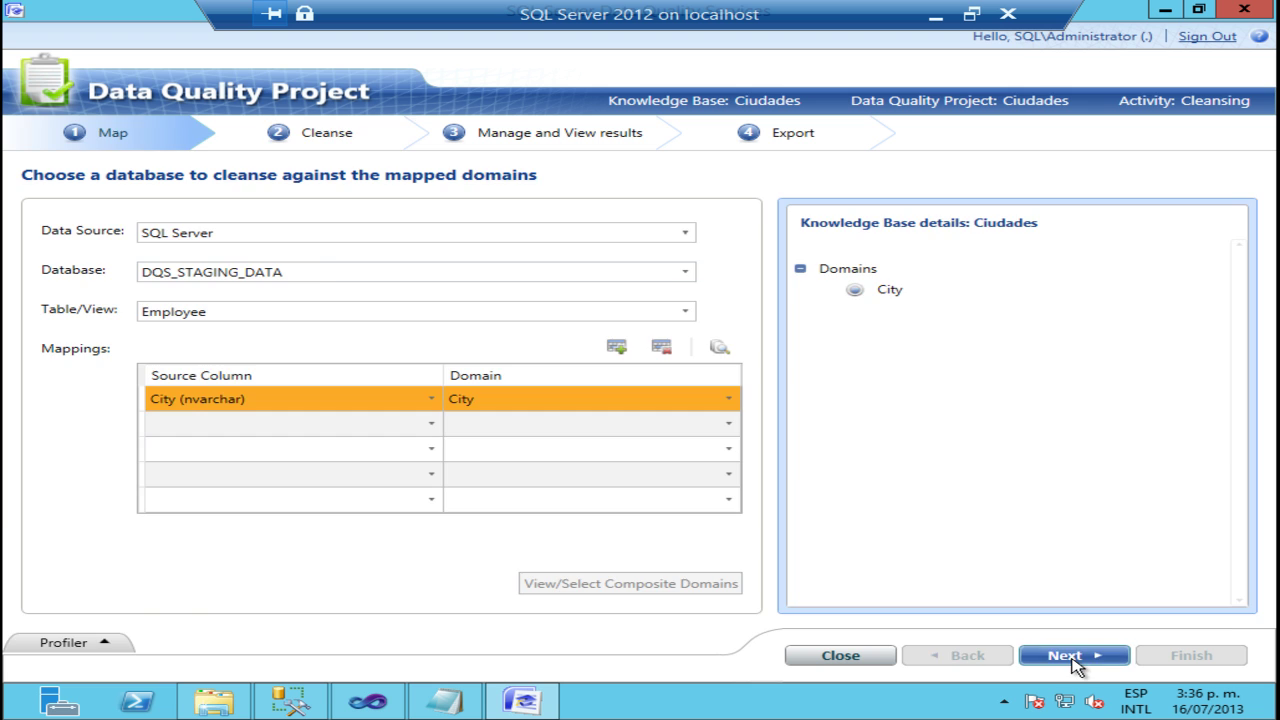
pyautogui.click(87, 240)
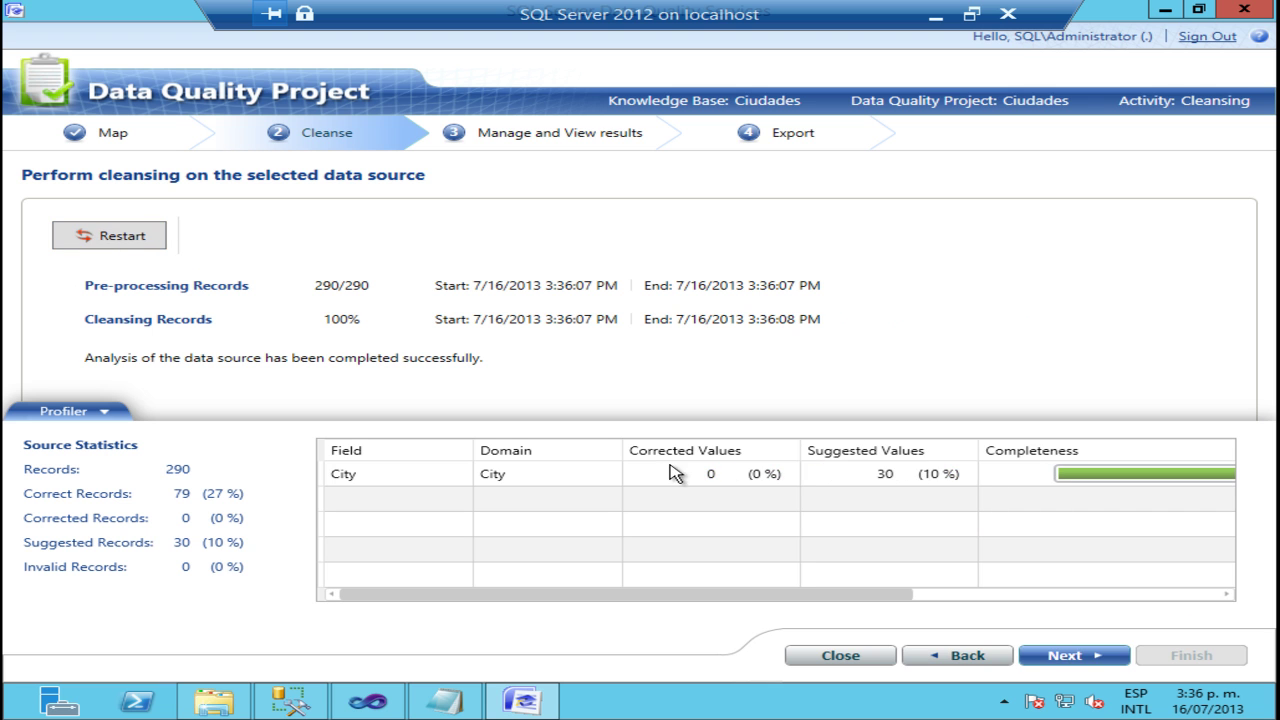
pyautogui.click(1086, 655)
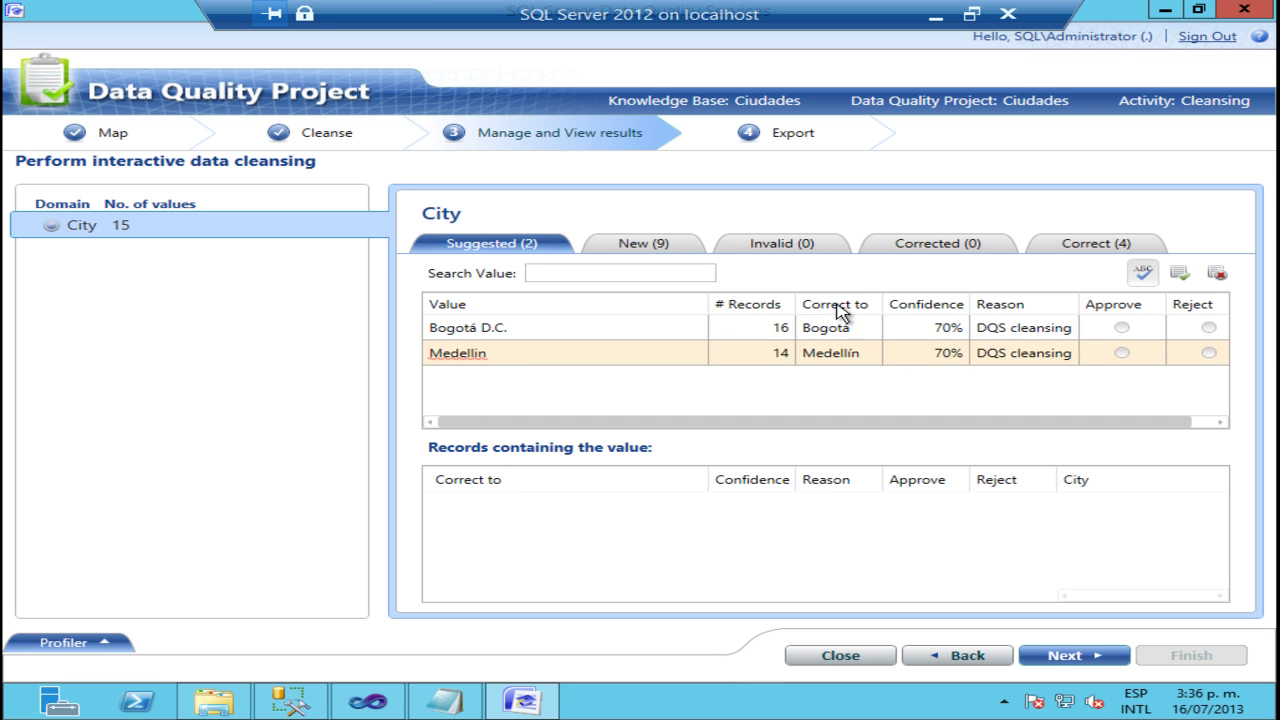
# Examine the City values classified as new, from the first entries through Santiago de Cali.
pyautogui.click(647, 248)
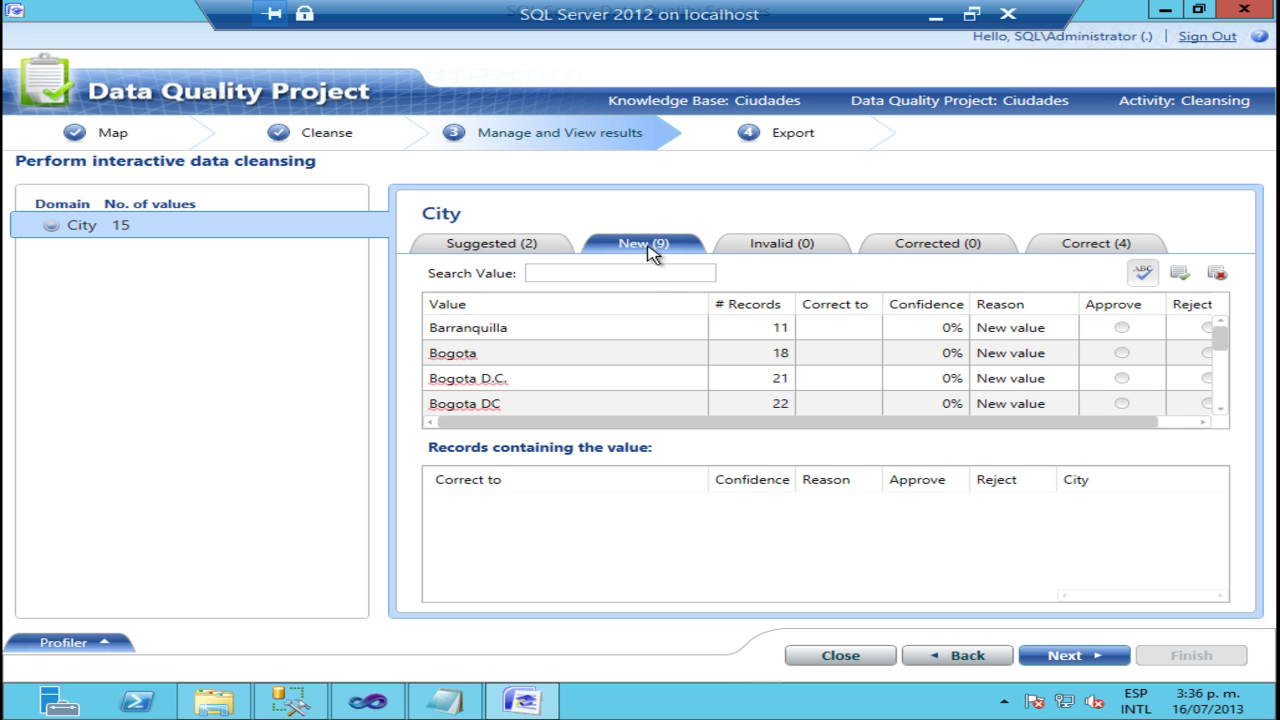
pyautogui.click(623, 351)
pyautogui.press('Down')
pyautogui.press('Down')
pyautogui.press('Down')
pyautogui.press('Down')
pyautogui.press('Down')
pyautogui.press('Down')
pyautogui.press('Down')
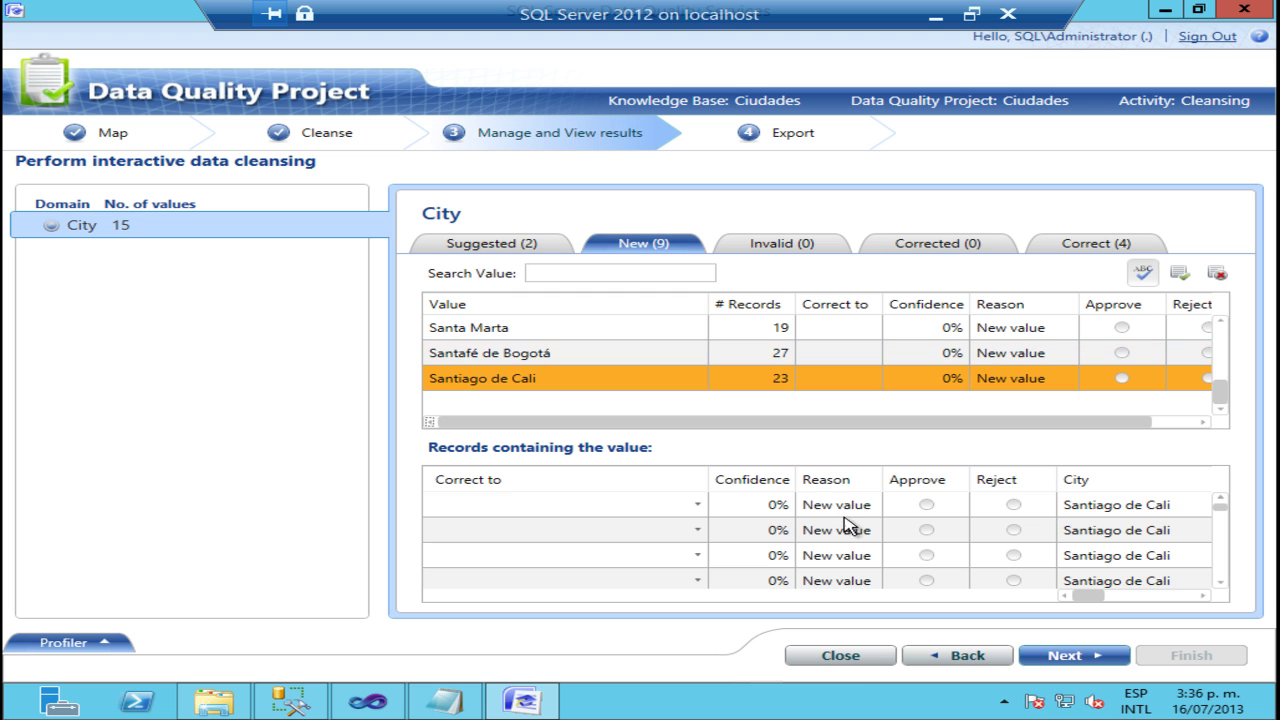
# Close the project and set the interactive cleansing minimum score for suggestions to 0.4 in the general configuration.
pyautogui.click(841, 656)
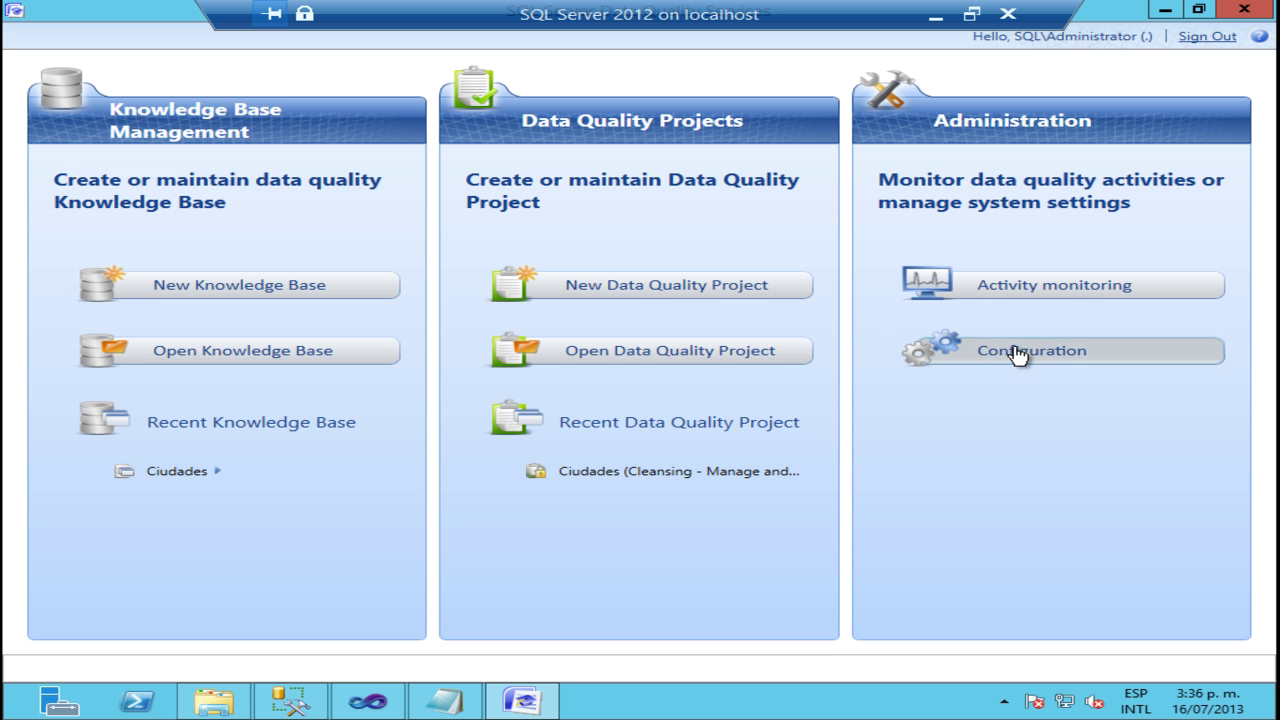
pyautogui.click(1018, 356)
pyautogui.click(295, 157)
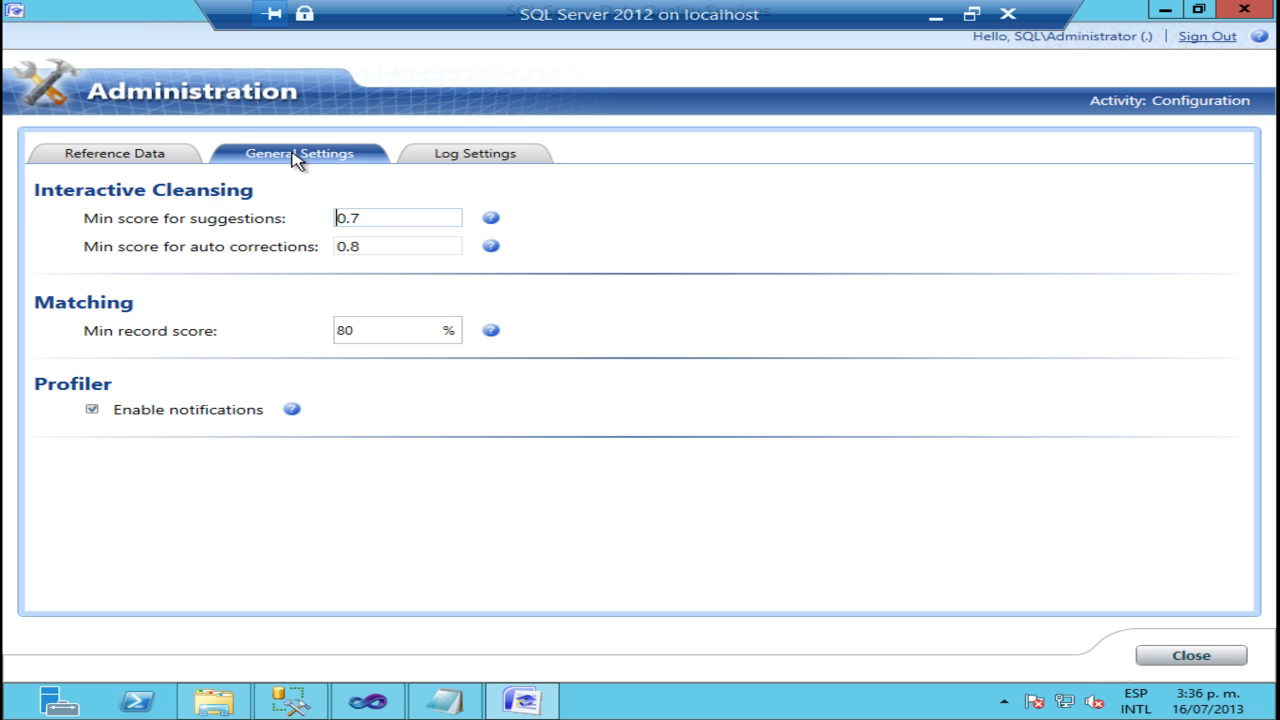
pyautogui.press('BackSpace')
pyautogui.write('4')
pyautogui.click(1191, 656)
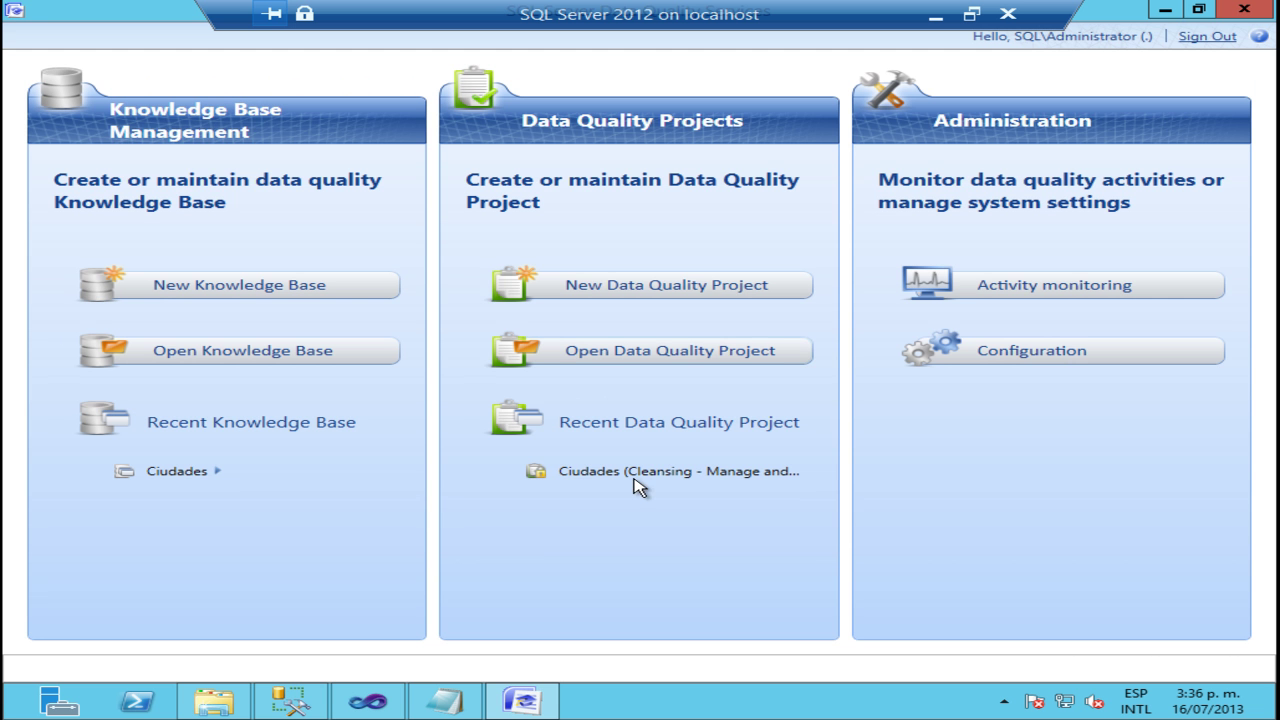
# Reopen the Ciudades cleansing project and rerun the cleansing, discarding the unsaved correction data.
pyautogui.click(633, 474)
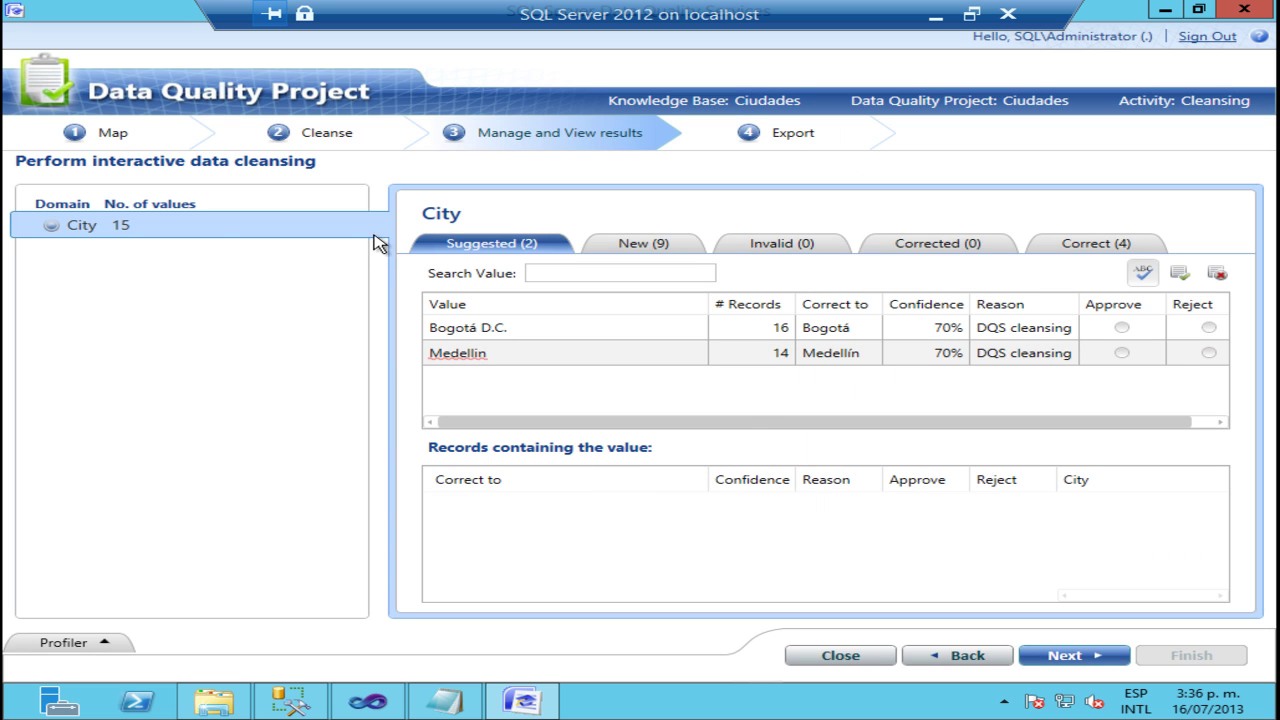
pyautogui.click(966, 656)
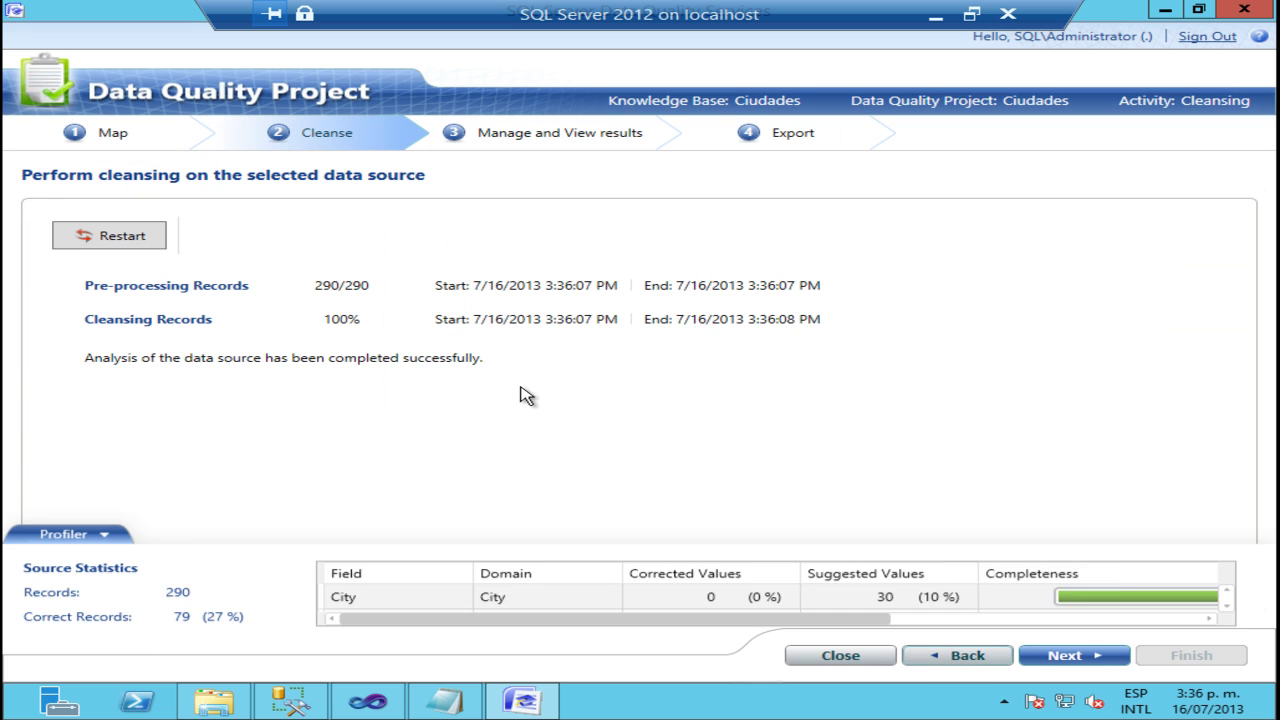
pyautogui.click(74, 240)
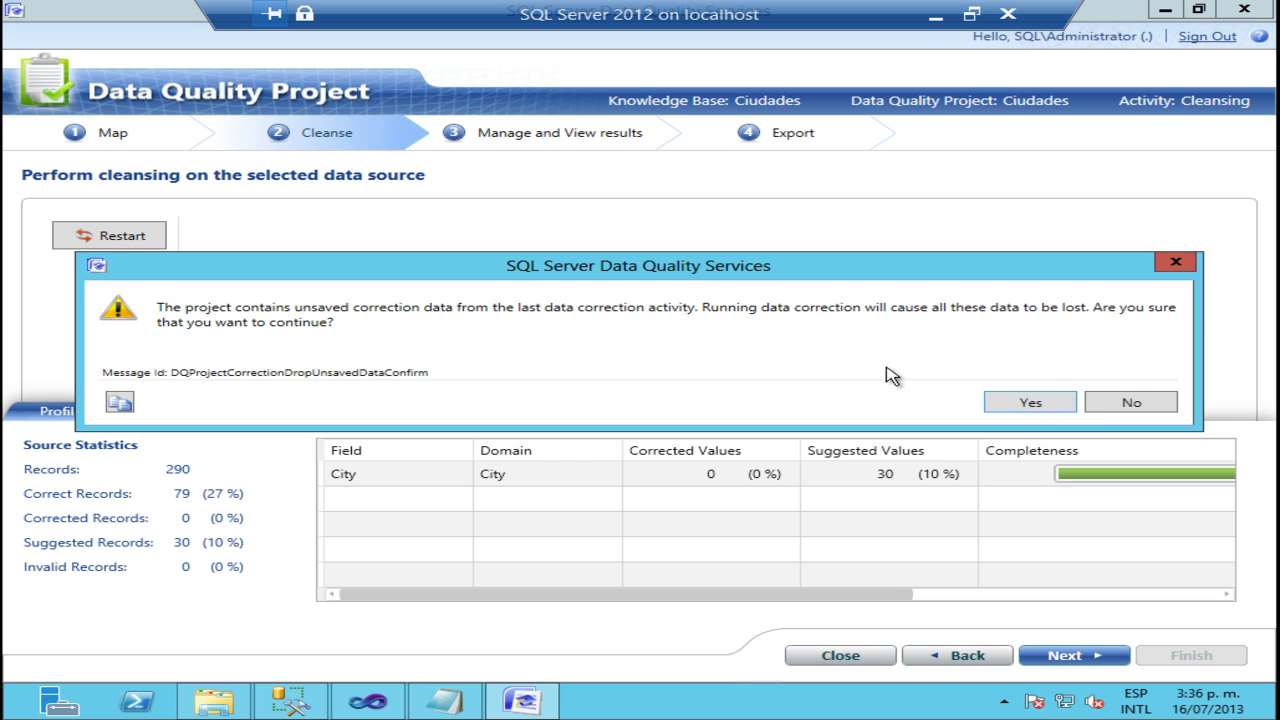
pyautogui.click(1030, 403)
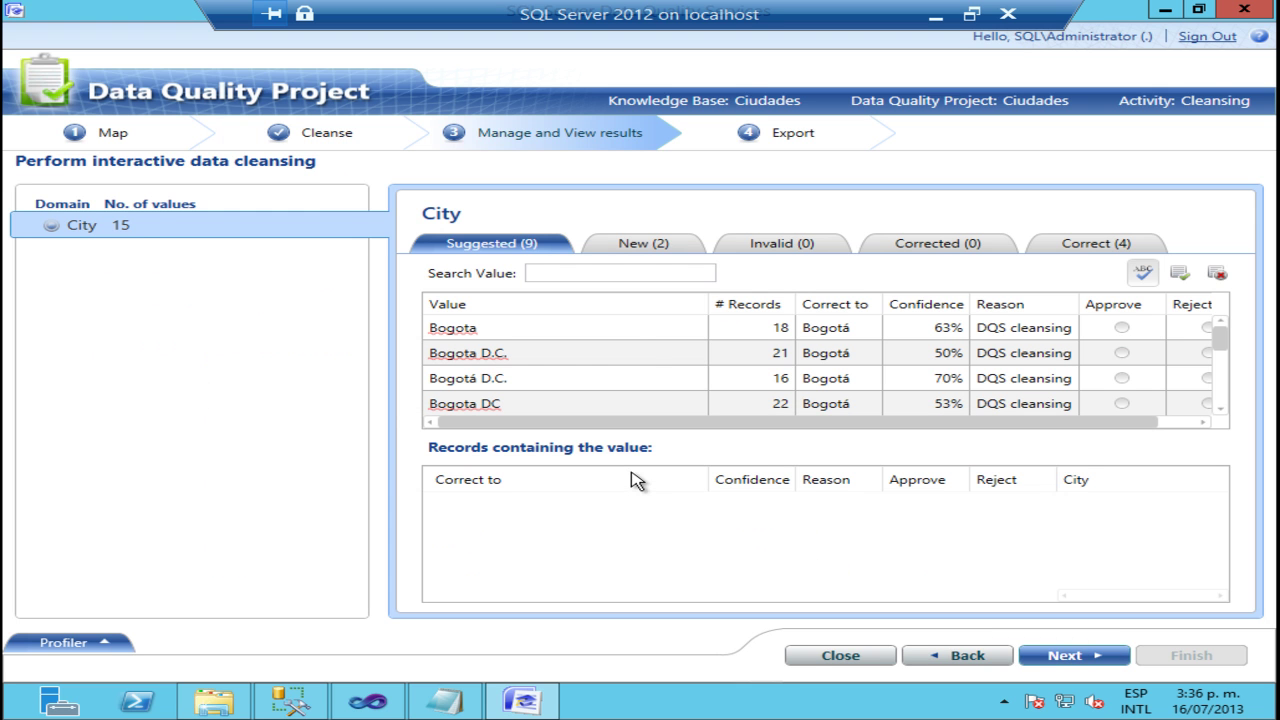
# Review the new City values and the full list of suggested corrections with their confidence.
pyautogui.click(610, 244)
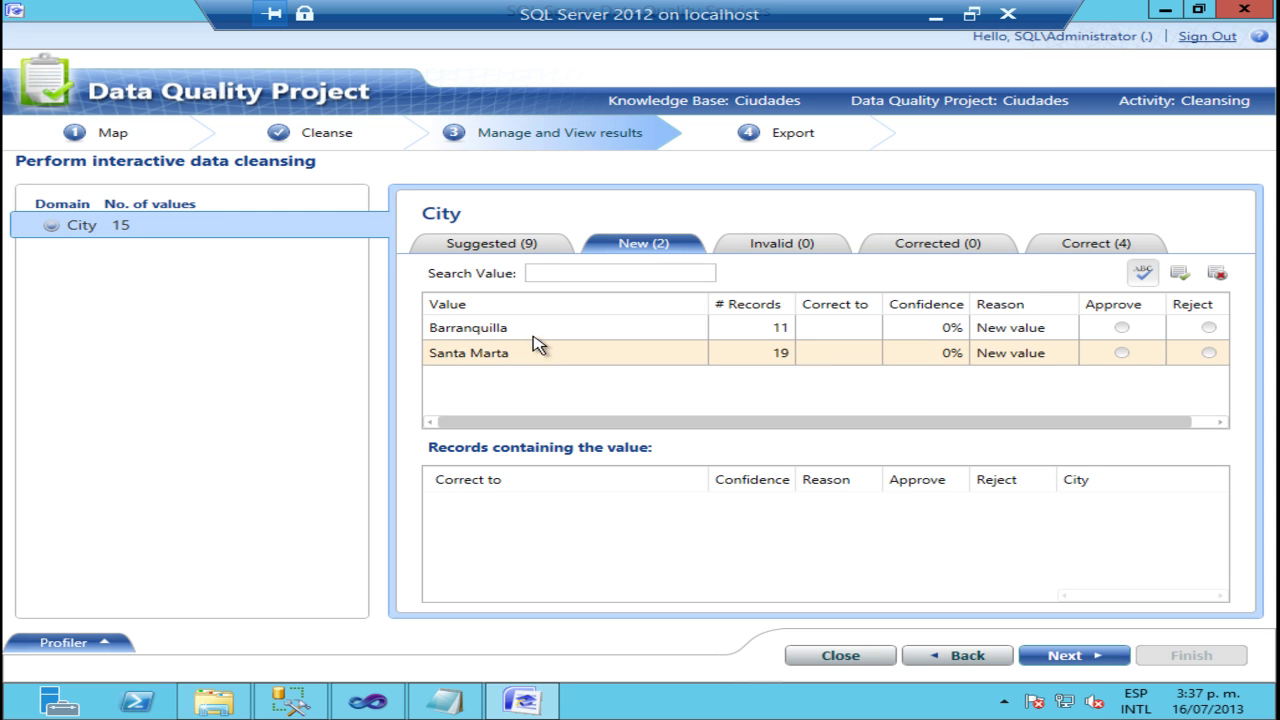
pyautogui.click(503, 247)
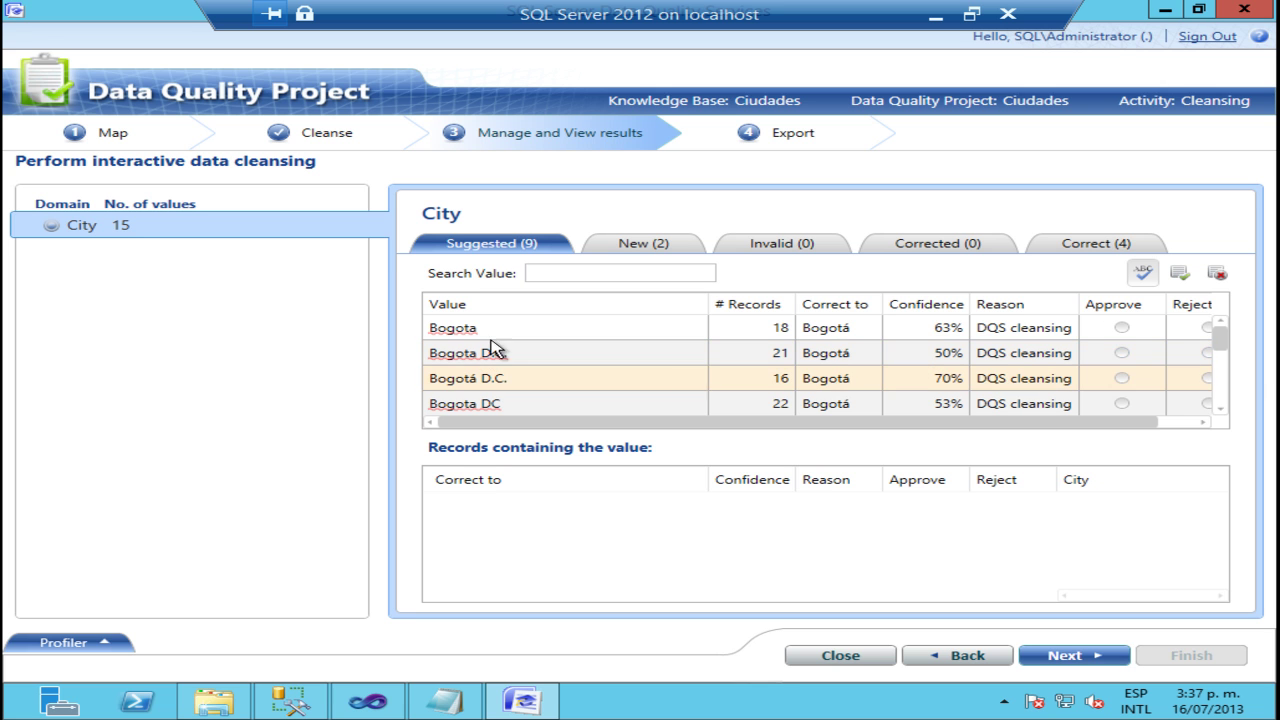
pyautogui.moveTo(1217, 331); pyautogui.dragTo(1217, 357)
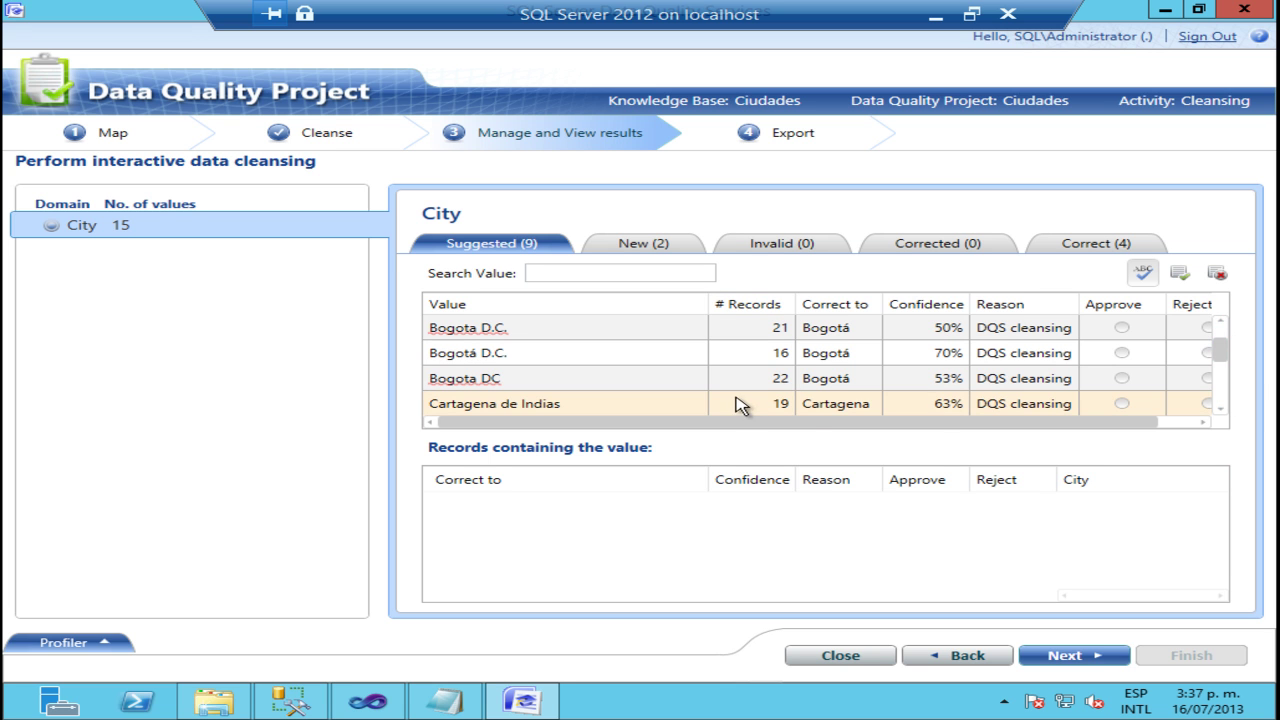
pyautogui.scroll(-2, 1222, 418)
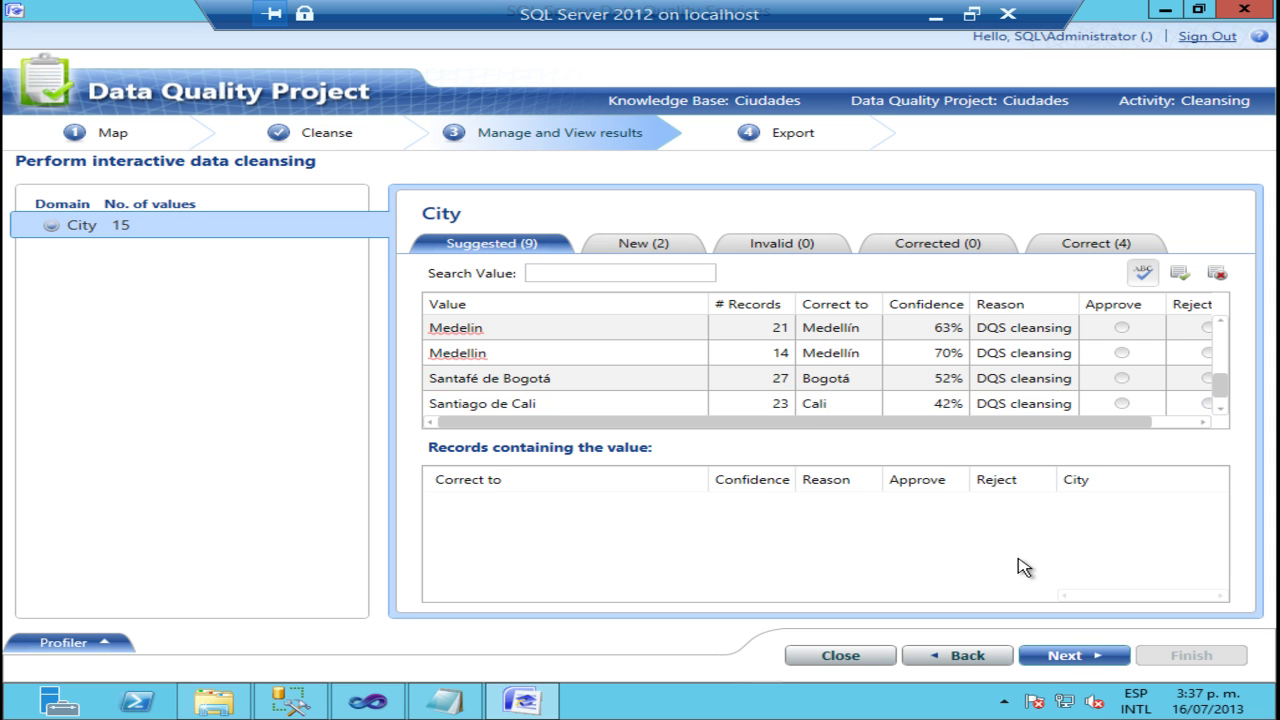
# Export the cleansing results as data only to a table named EmployeeClean in the DQS_STAGING_DATA database.
pyautogui.click(1068, 656)
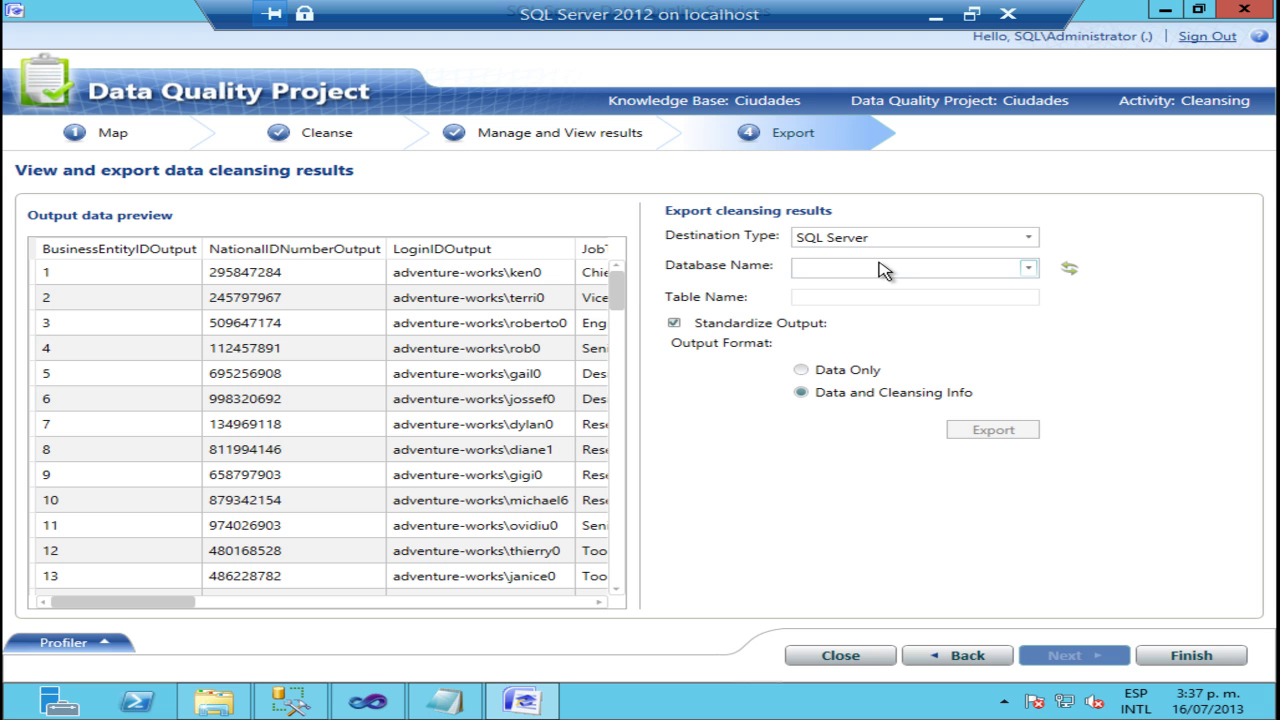
pyautogui.click(1030, 270)
pyautogui.click(852, 359)
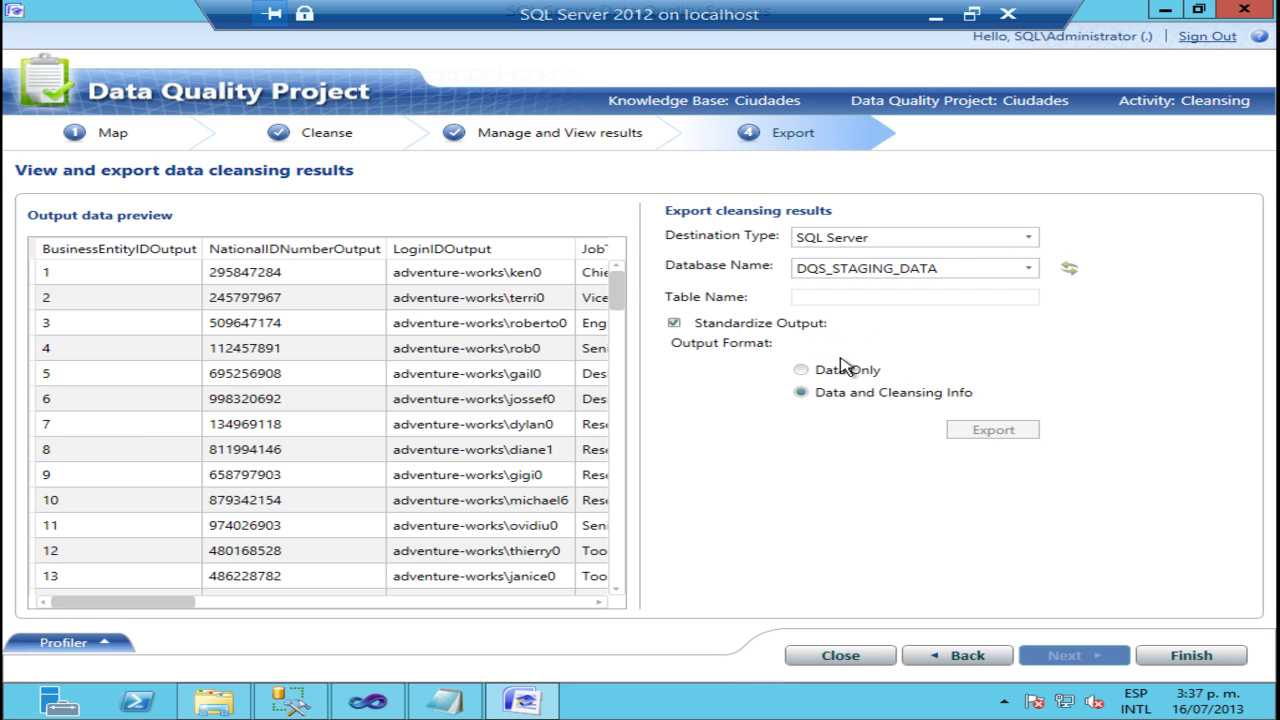
pyautogui.click(820, 298)
pyautogui.write('EmployeeClean')
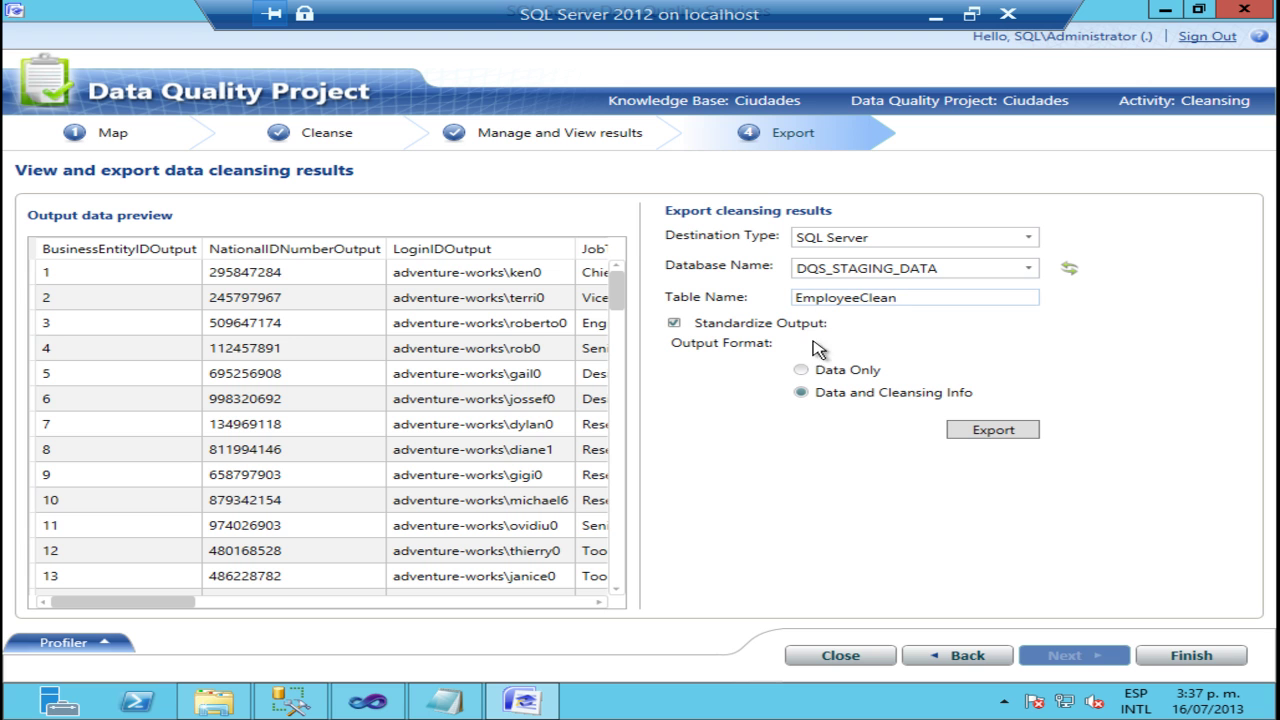
pyautogui.click(803, 370)
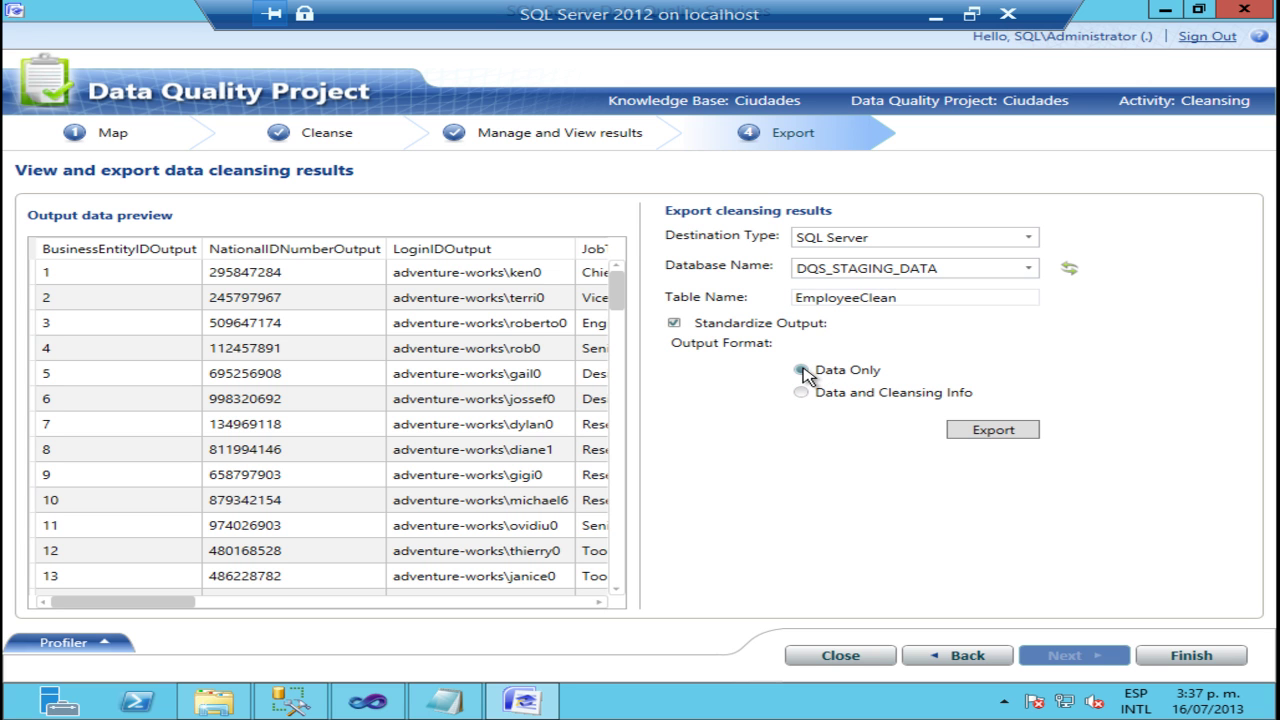
pyautogui.click(980, 440)
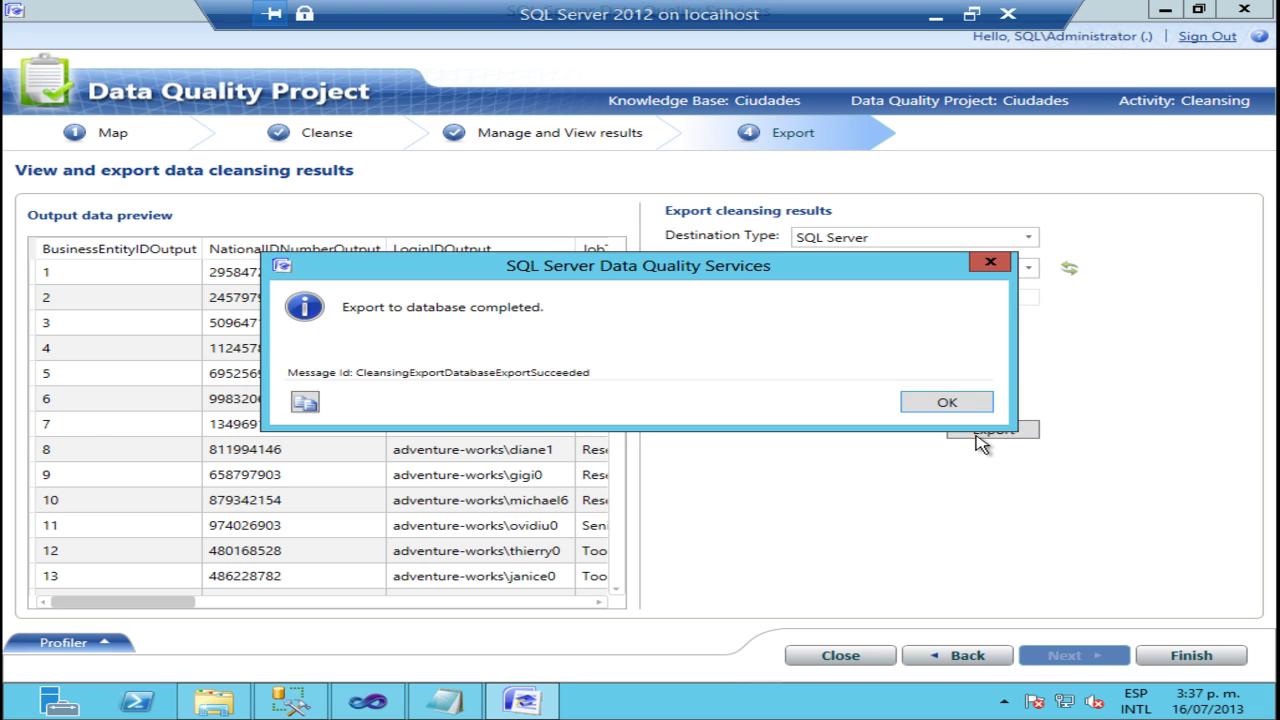
pyautogui.click(943, 402)
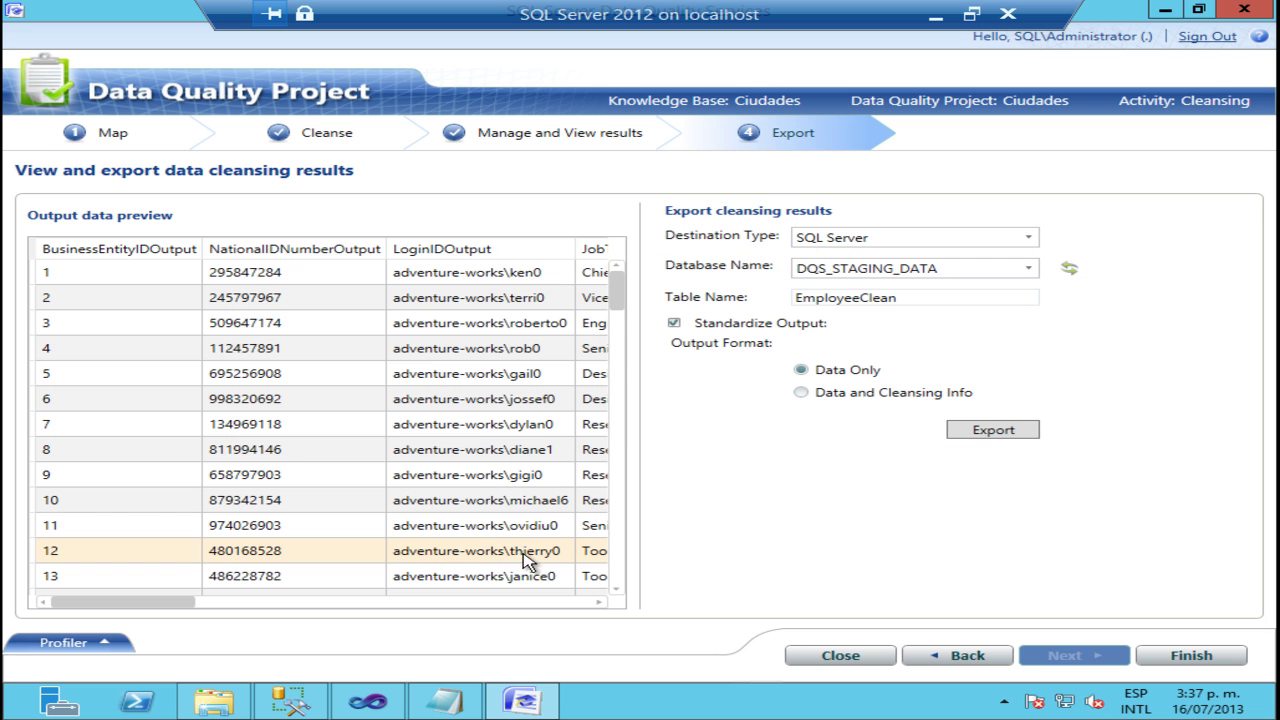
# Switch to SQL Server Management Studio and refresh the list of tables in the DQS_STAGING_DATA database.
pyautogui.click(290, 700)
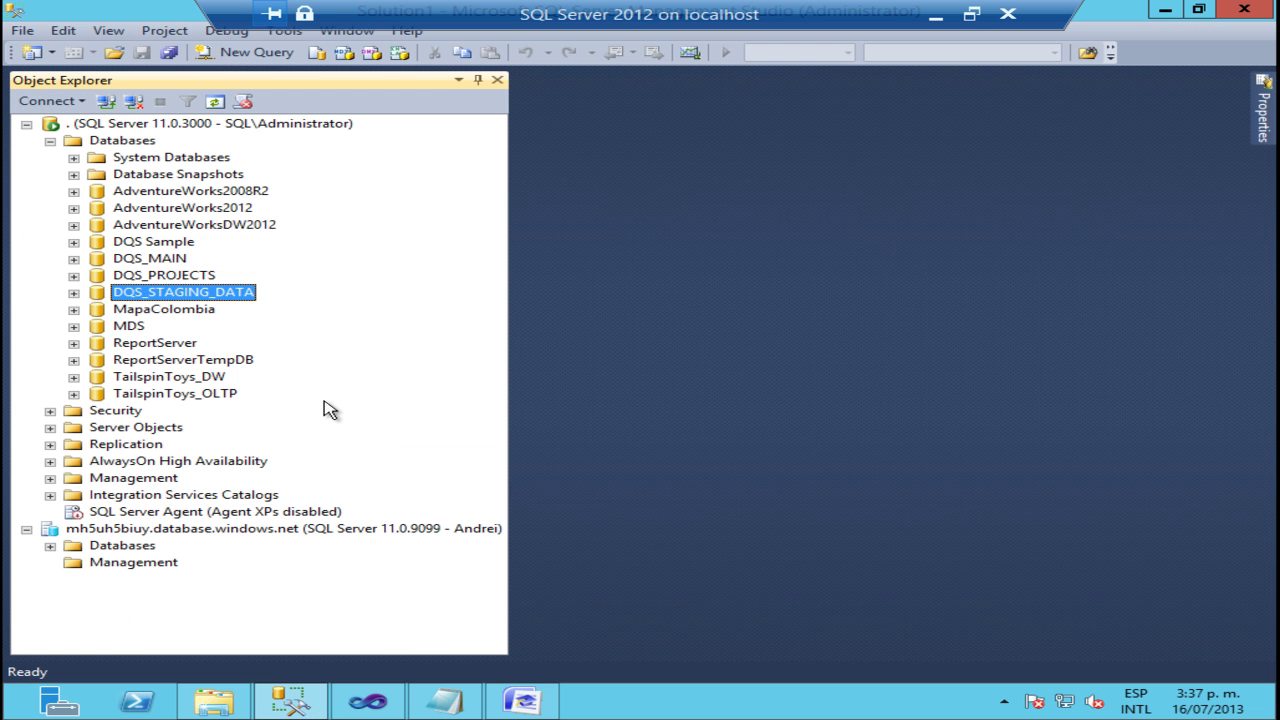
pyautogui.click(73, 292)
pyautogui.click(147, 330)
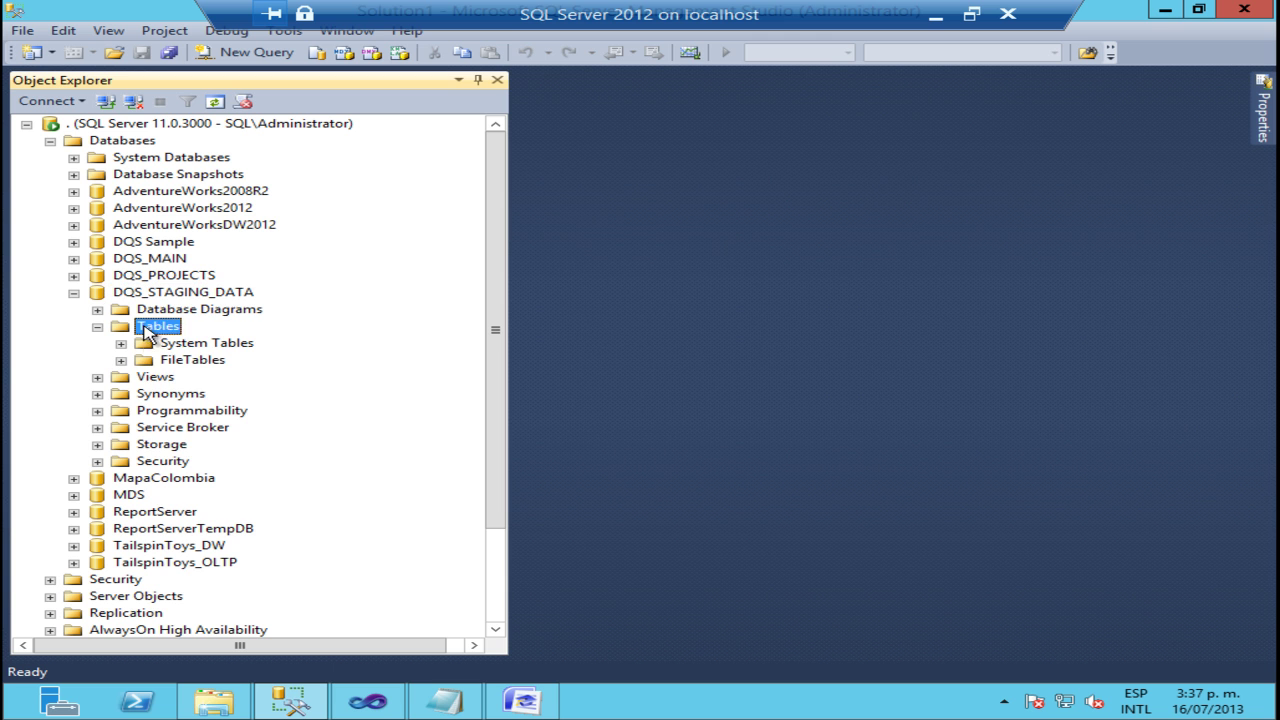
pyautogui.rightClick(147, 330)
pyautogui.click(256, 471)
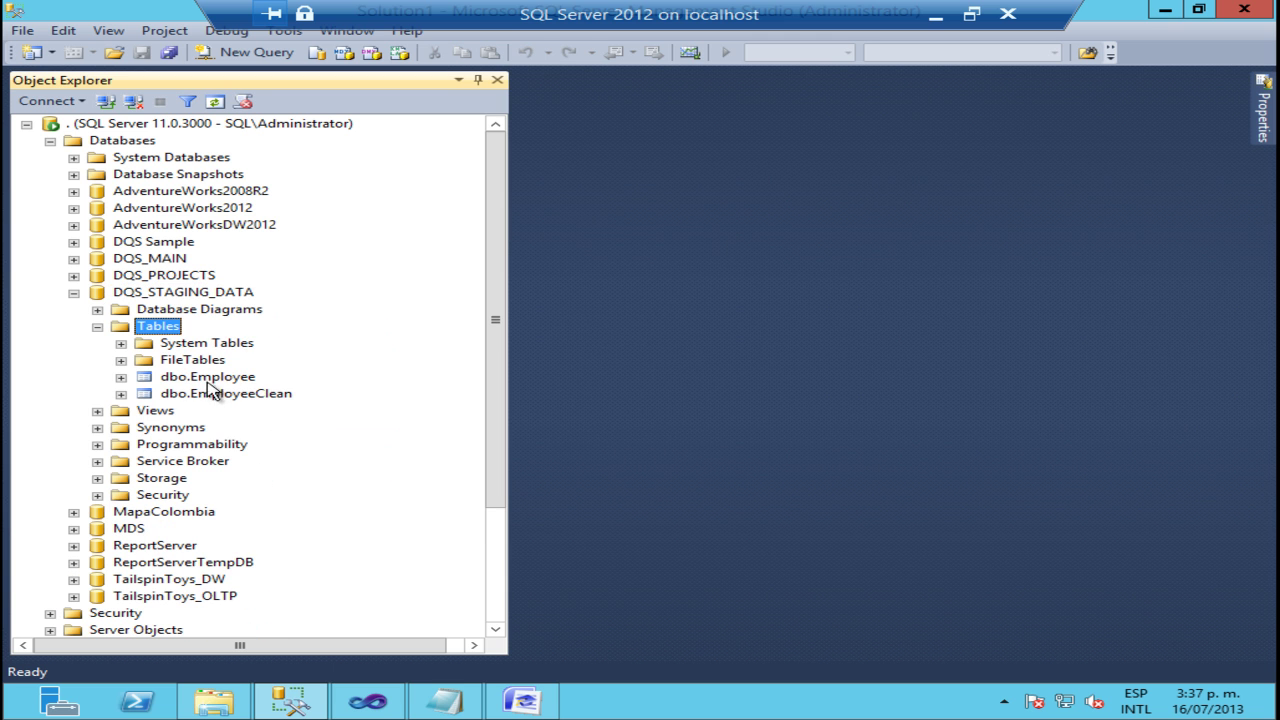
# Query the top 1000 rows of dbo.EmployeeClean and examine the City column.
pyautogui.rightClick(222, 398)
pyautogui.click(346, 362)
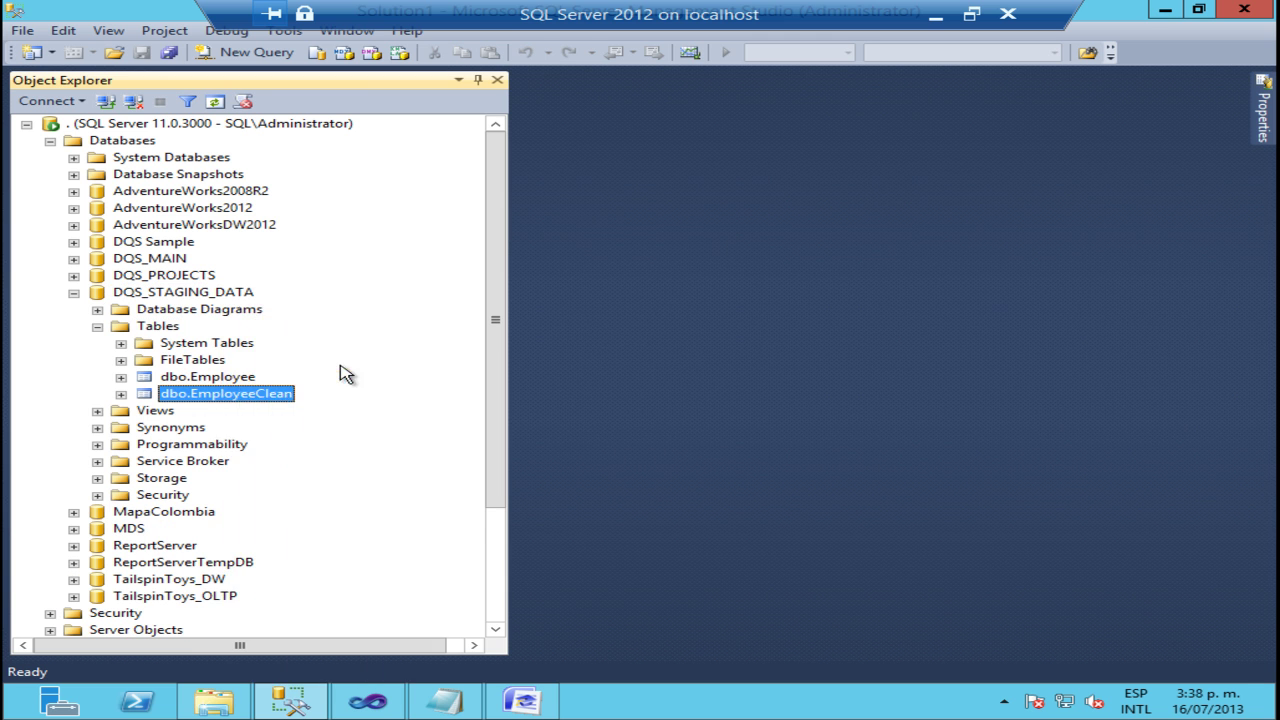
pyautogui.moveTo(705, 618); pyautogui.dragTo(1013, 620)
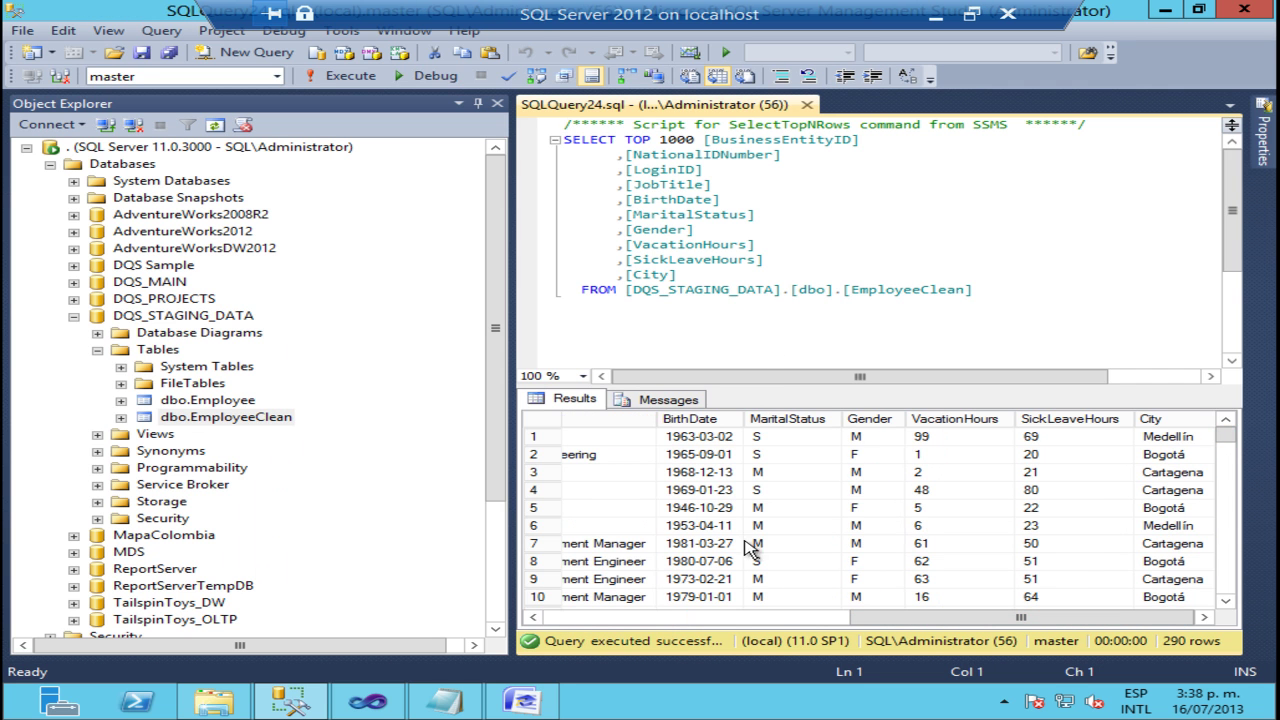
# Switch to Visual Studio and open the Clean Data data flow of the CleanData.dtsx package.
pyautogui.click(392, 697)
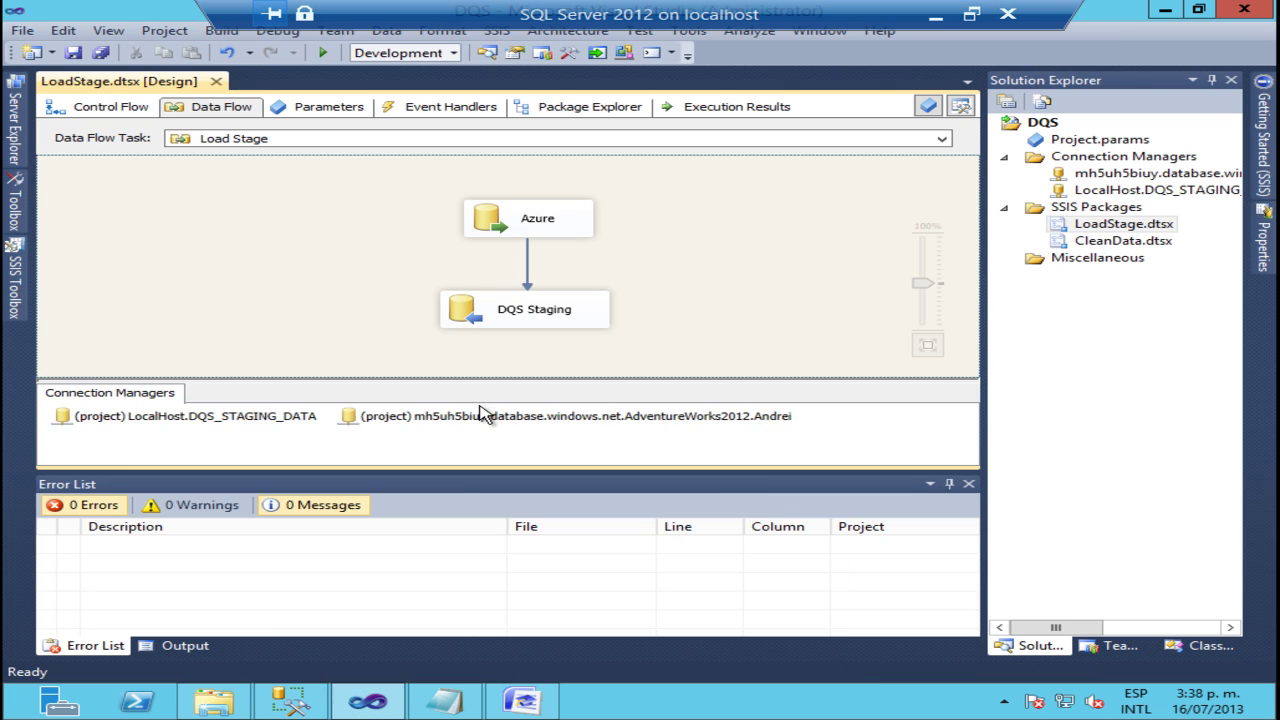
pyautogui.click(1131, 247)
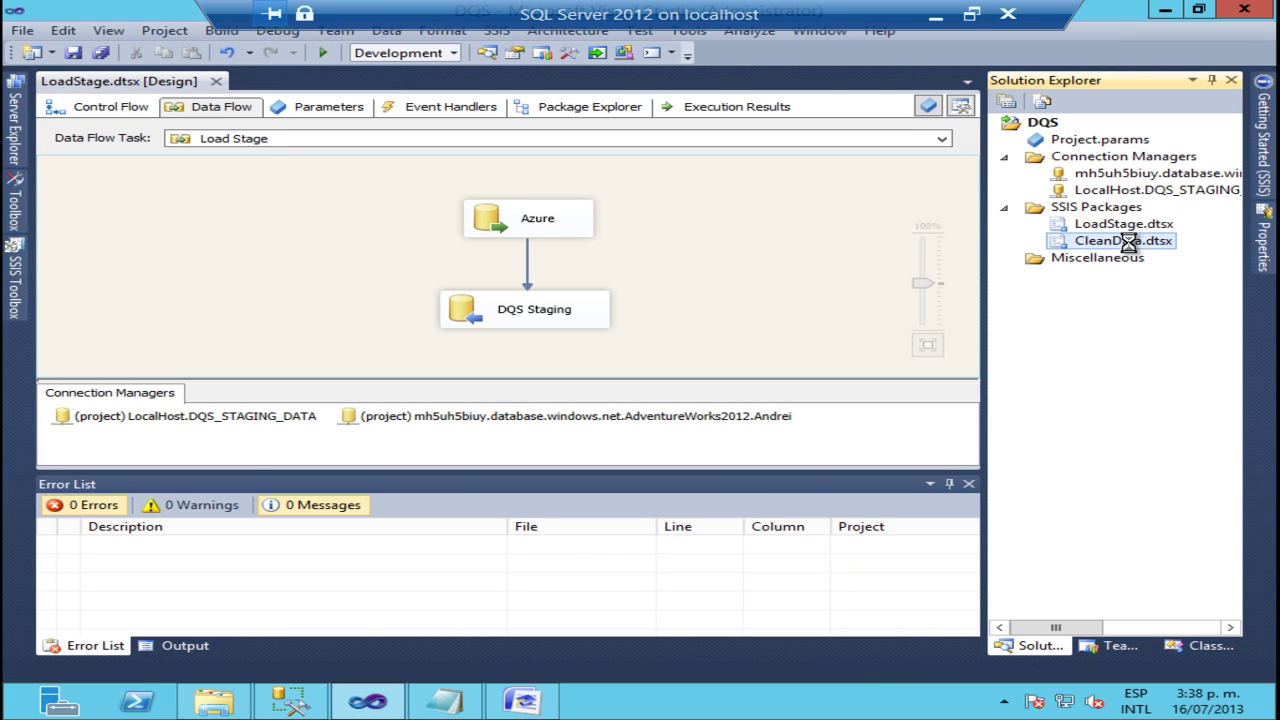
pyautogui.doubleClick(1131, 247)
pyautogui.doubleClick(573, 225)
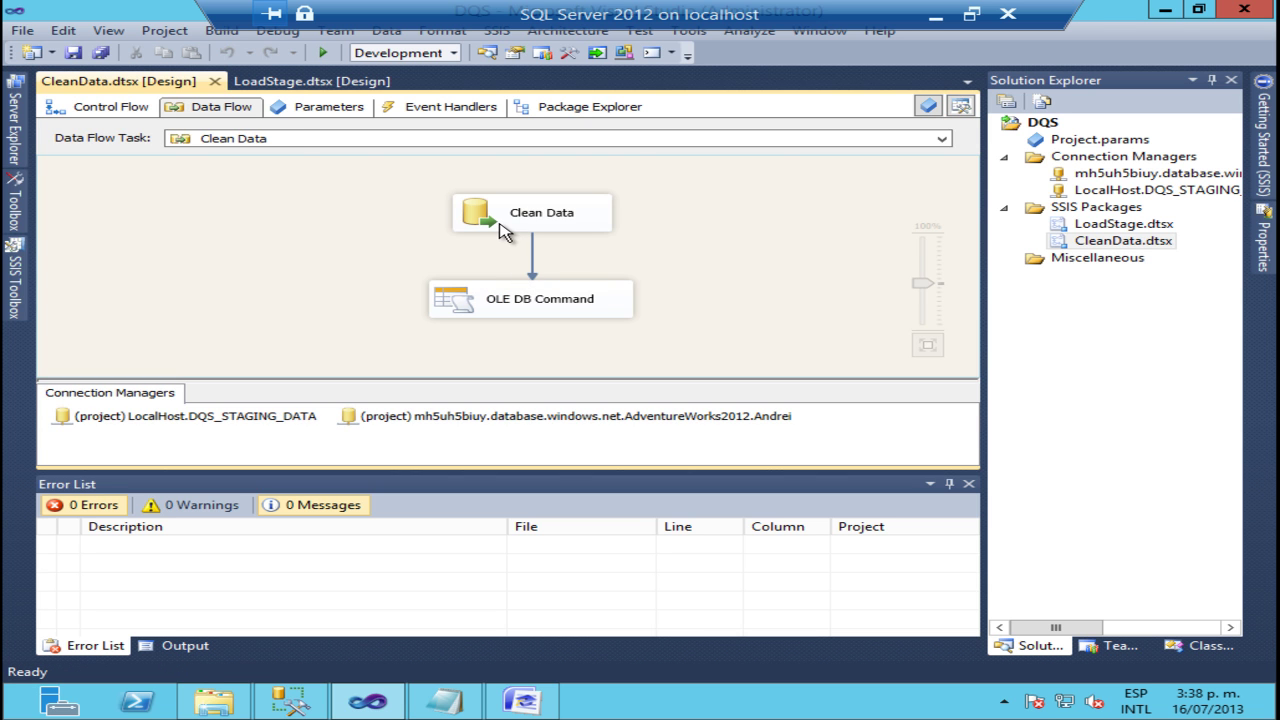
# Review the Clean Data source's connection and table, and the OLE DB Command's connection, SQL statement, column mappings, and input and output properties.
pyautogui.doubleClick(502, 225)
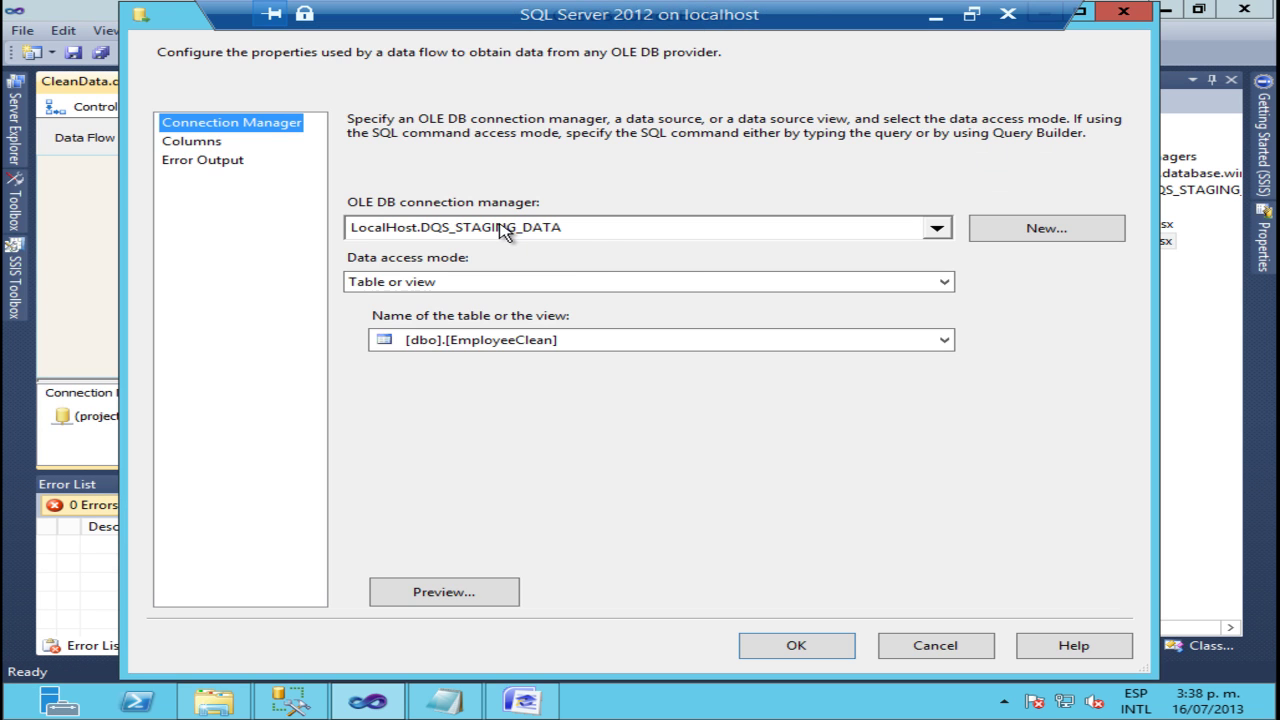
pyautogui.click(798, 649)
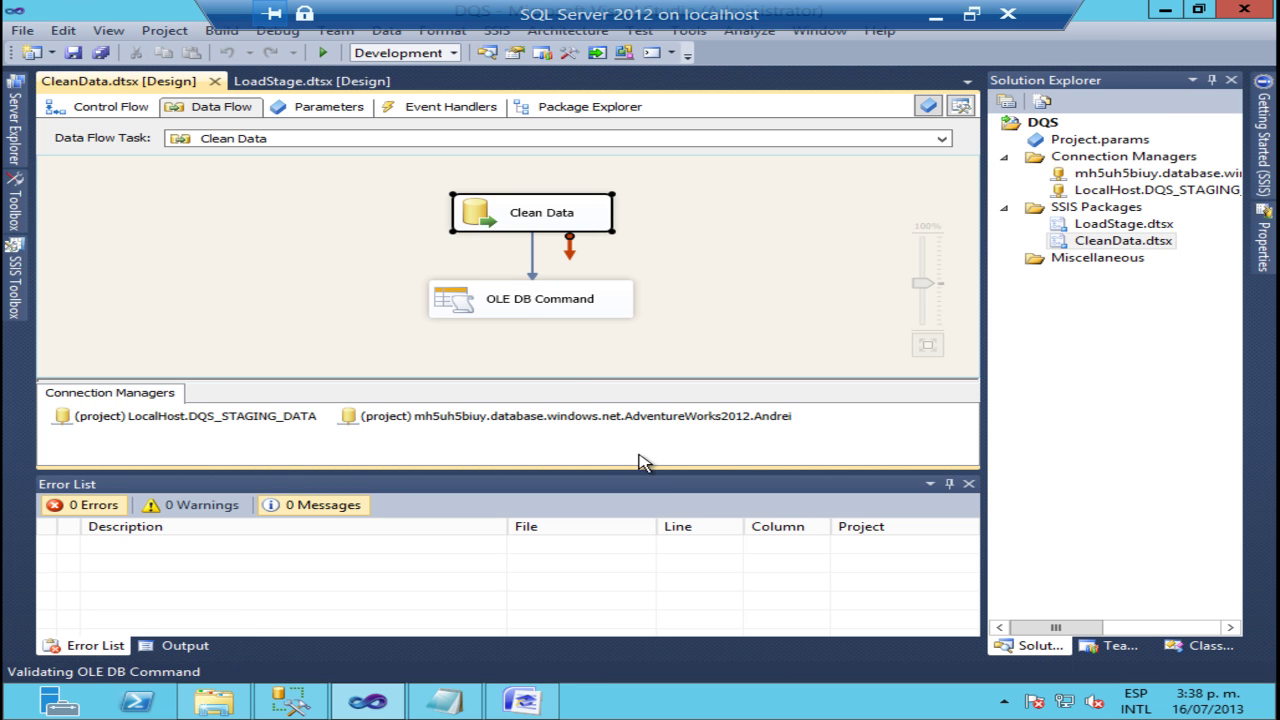
pyautogui.click(528, 314)
pyautogui.doubleClick(528, 314)
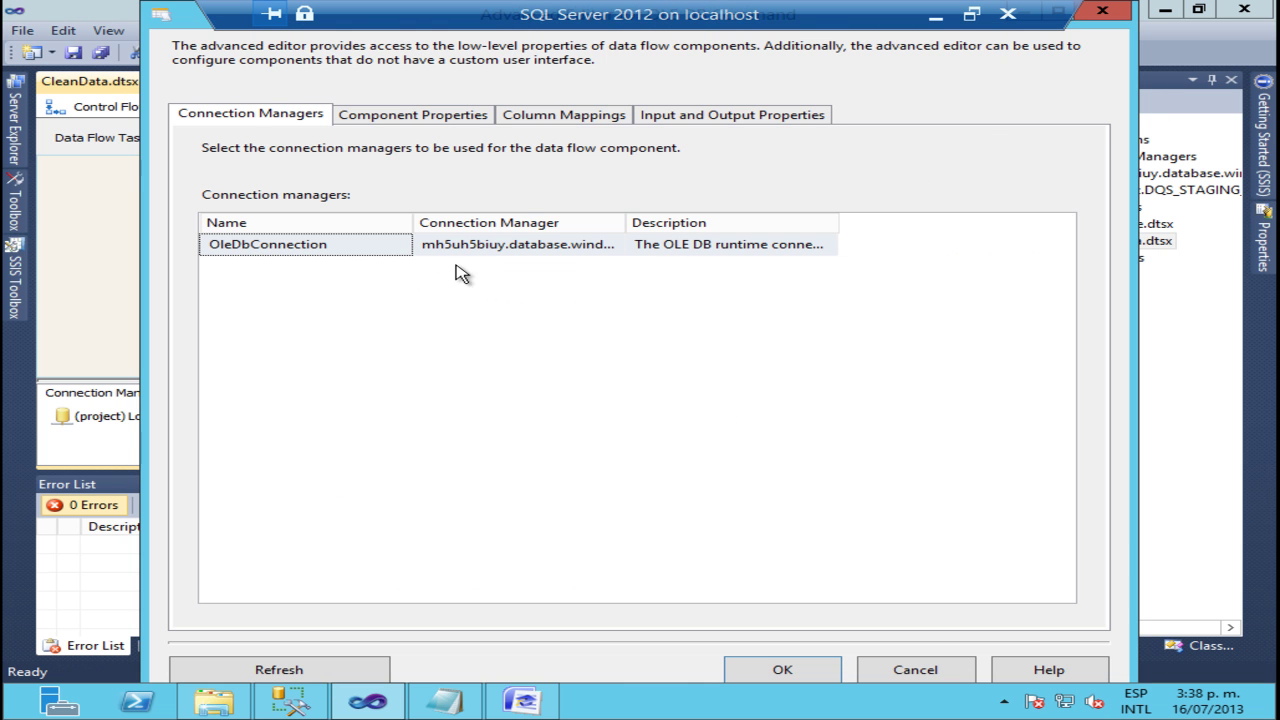
pyautogui.click(369, 118)
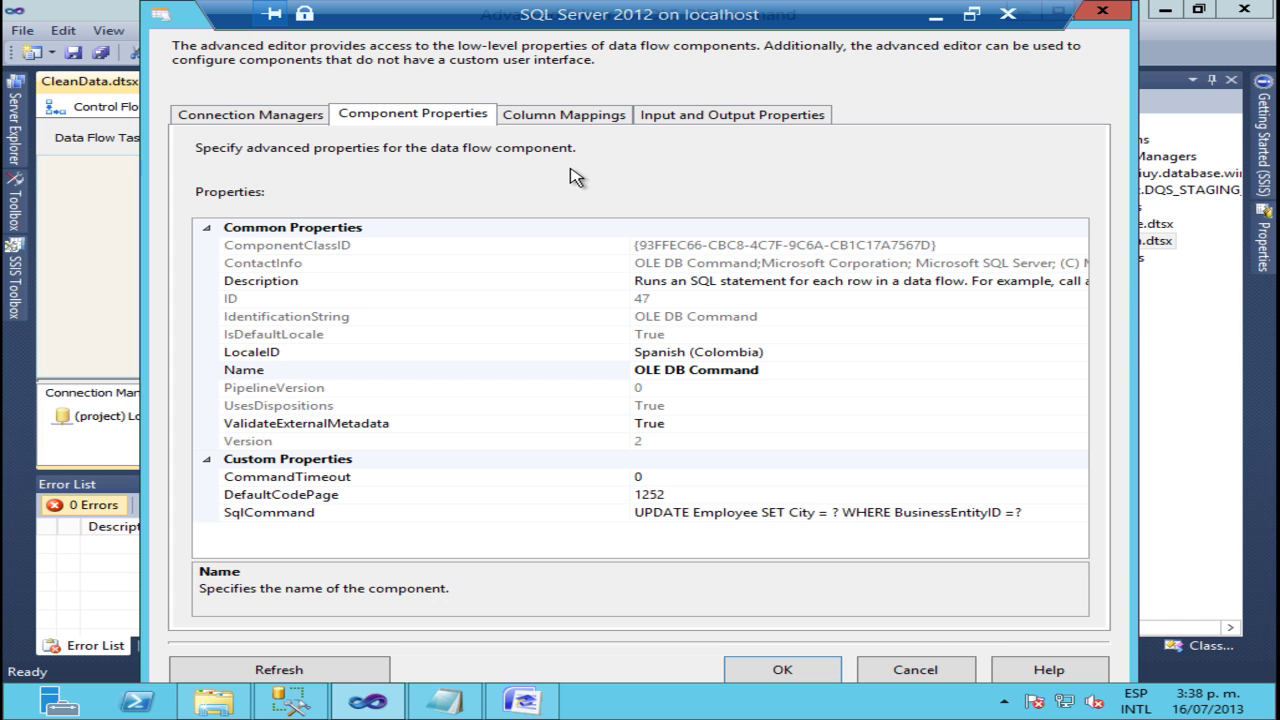
pyautogui.click(566, 114)
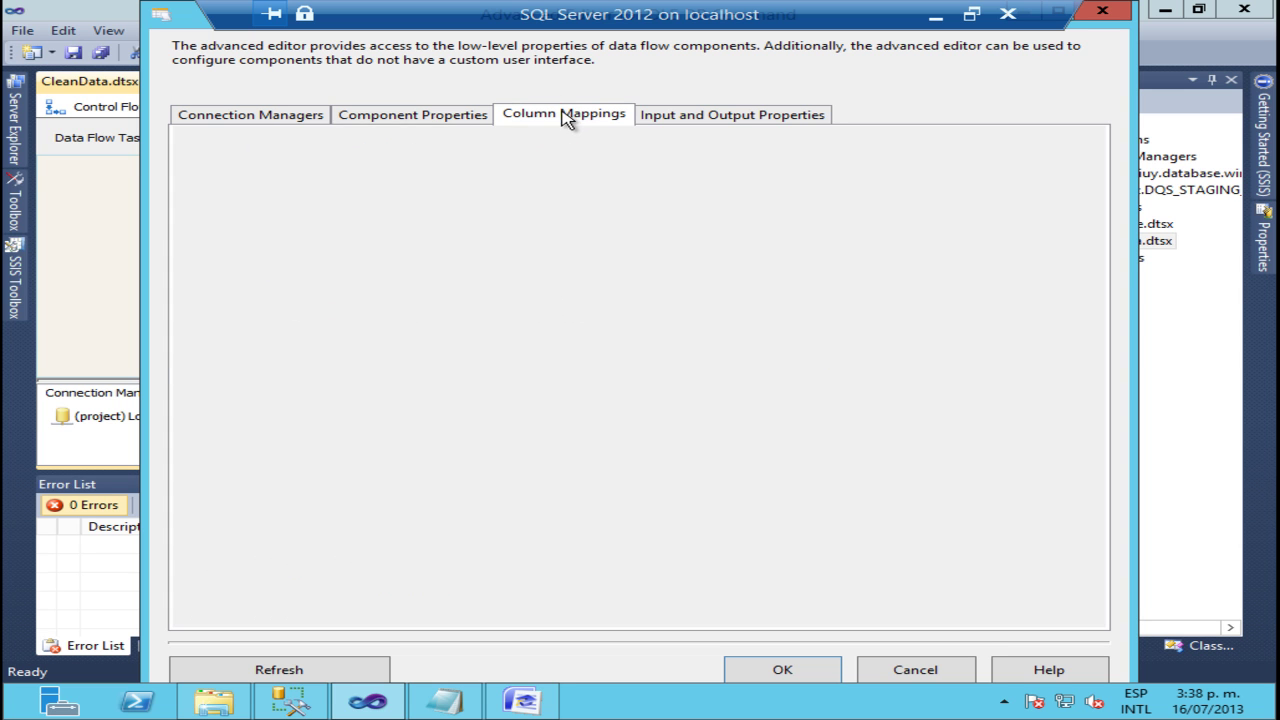
pyautogui.click(688, 116)
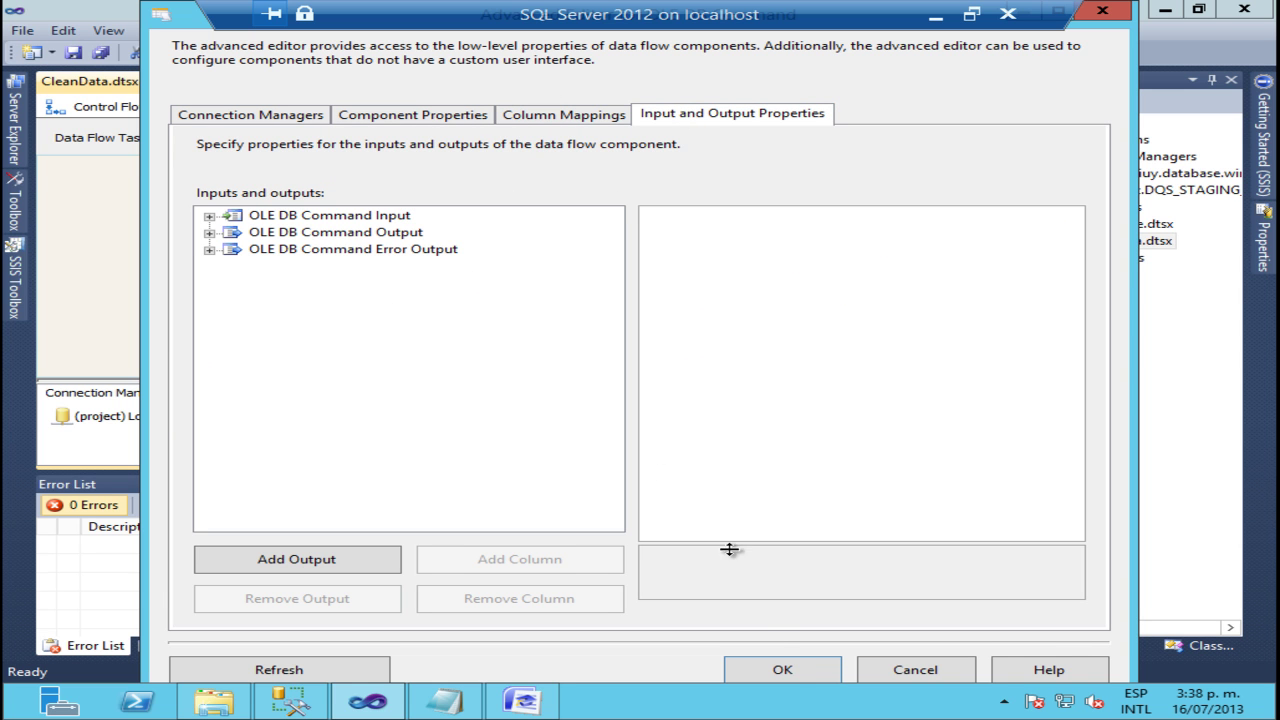
pyautogui.click(785, 671)
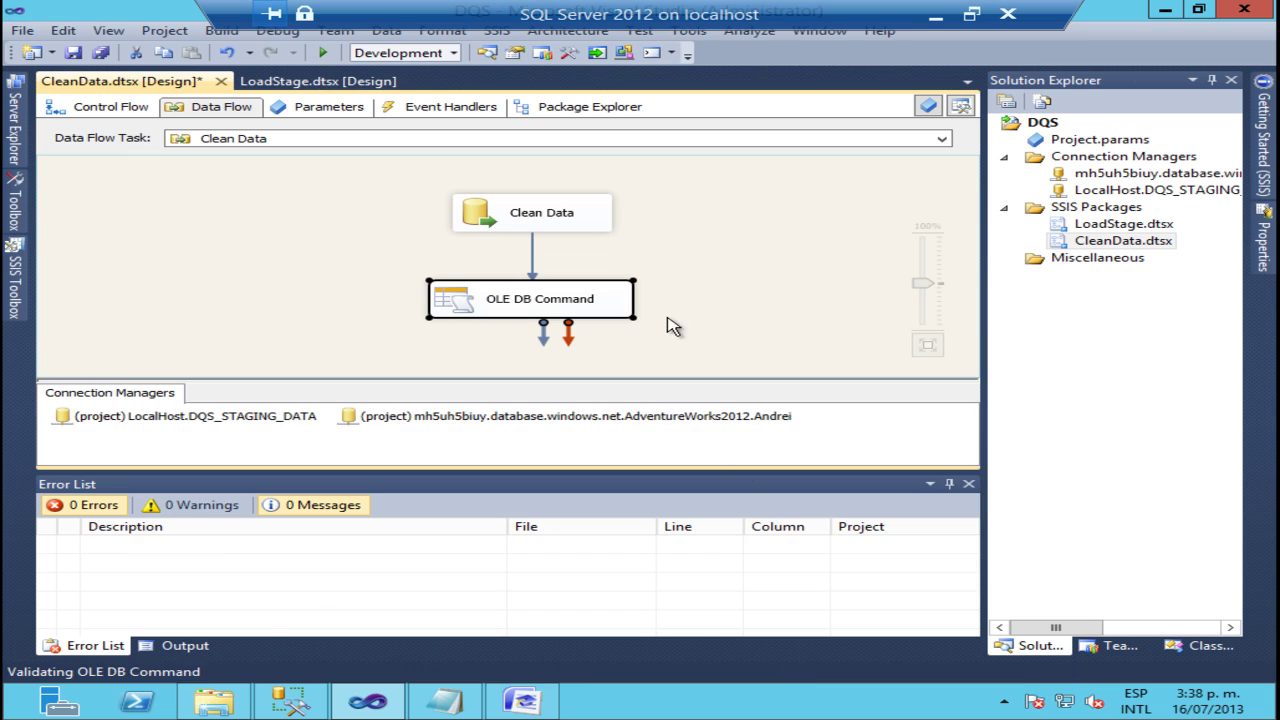
# Execute the Clean Data data flow task to write the corrected cities to the Employee table.
pyautogui.rightClick(764, 292)
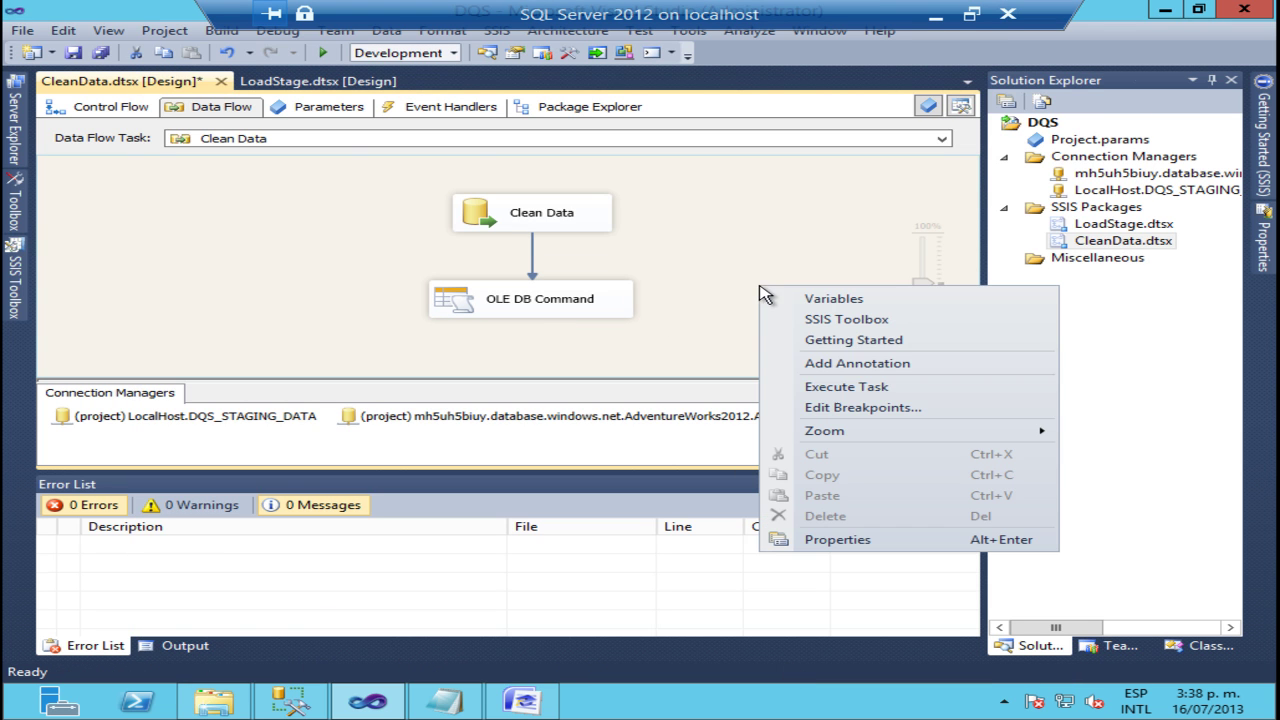
pyautogui.click(838, 390)
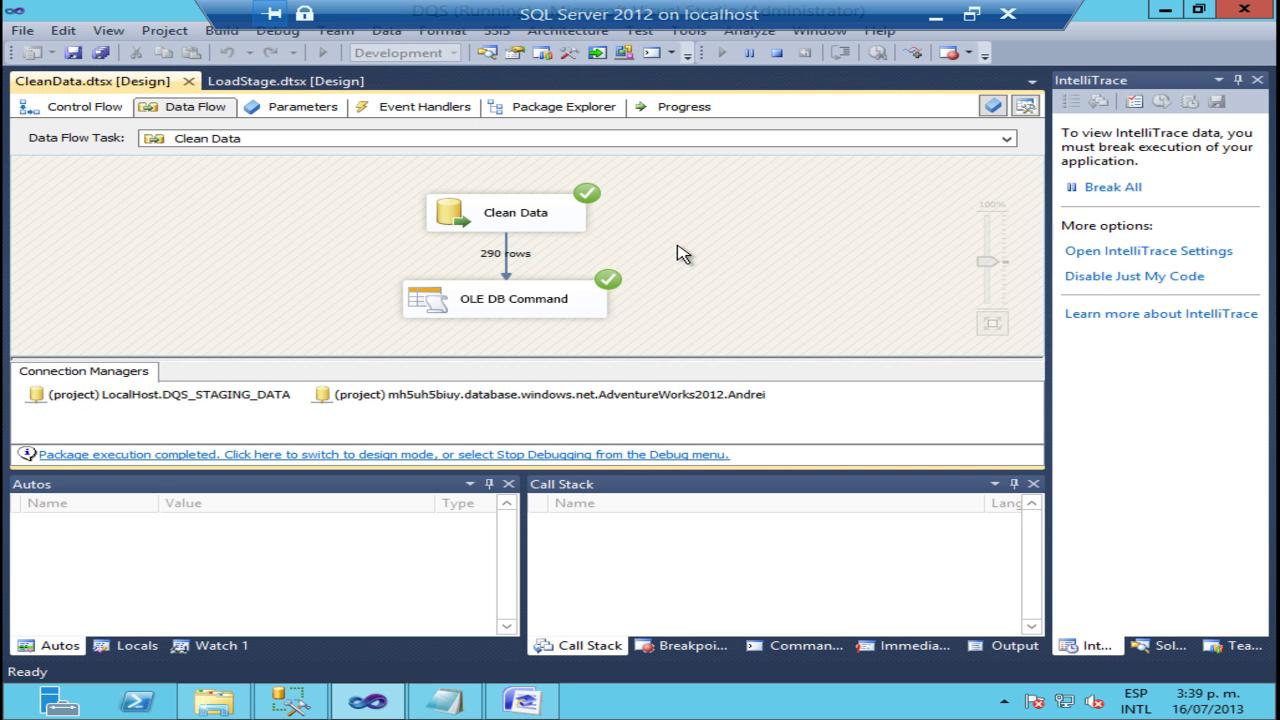
# Switch to the Book1 workbook in Excel and refresh the employee table on Sheet1 from its data source.
pyautogui.click(936, 18)
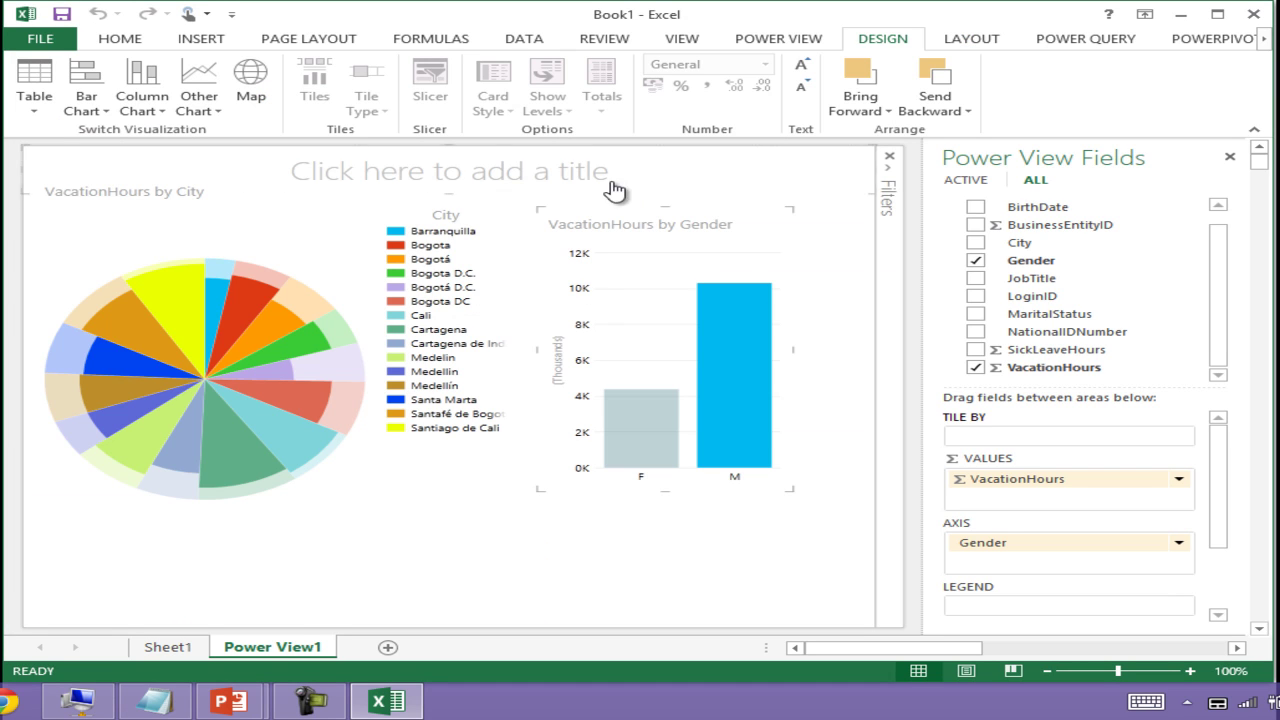
pyautogui.click(177, 646)
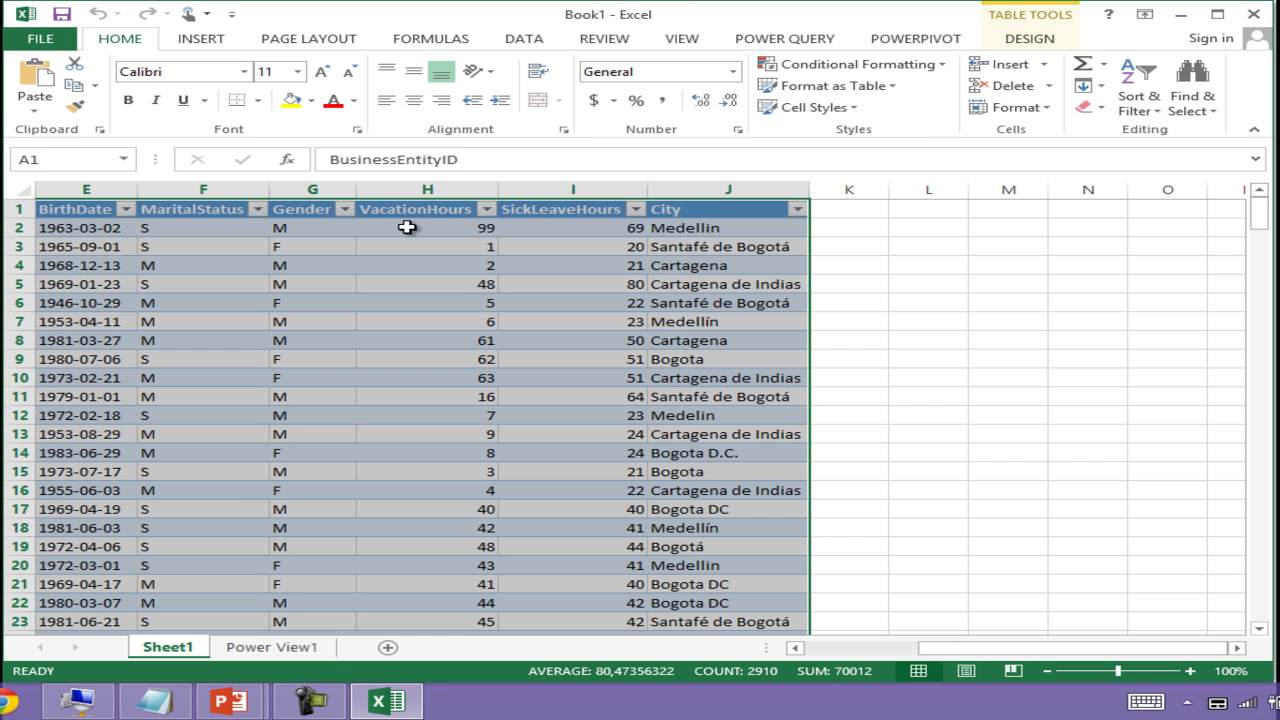
pyautogui.click(524, 42)
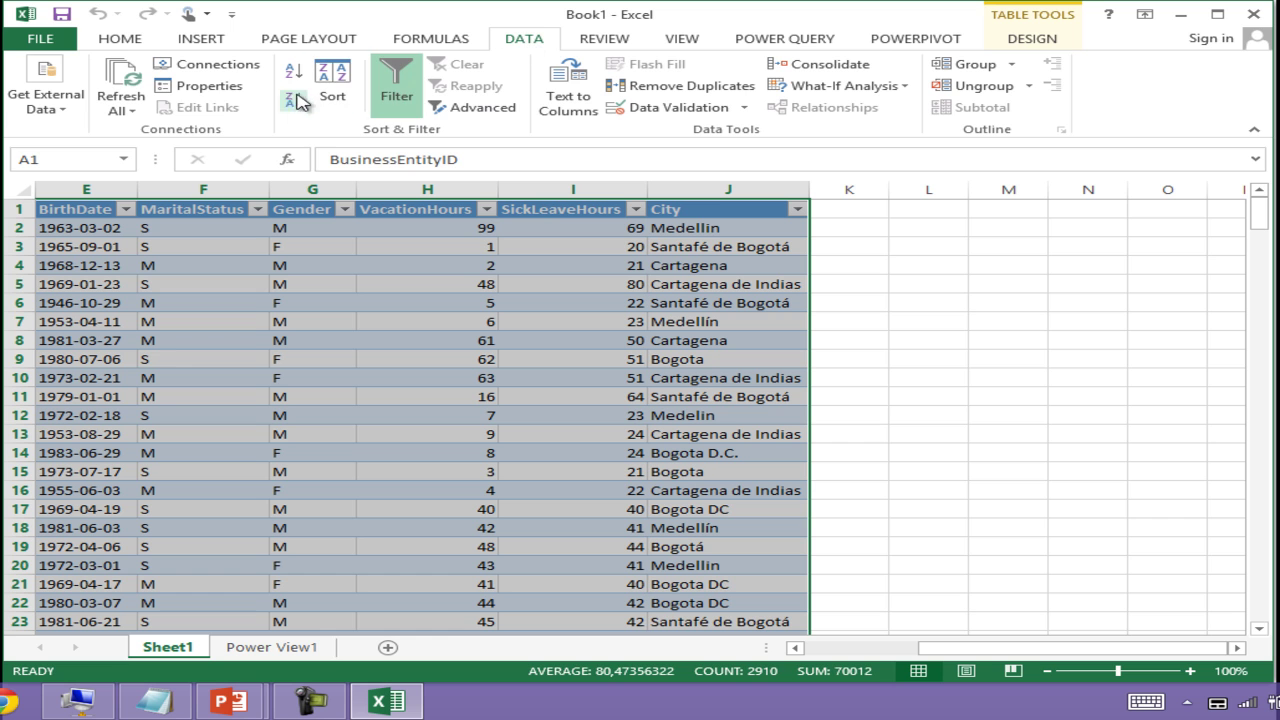
pyautogui.click(122, 111)
pyautogui.click(128, 129)
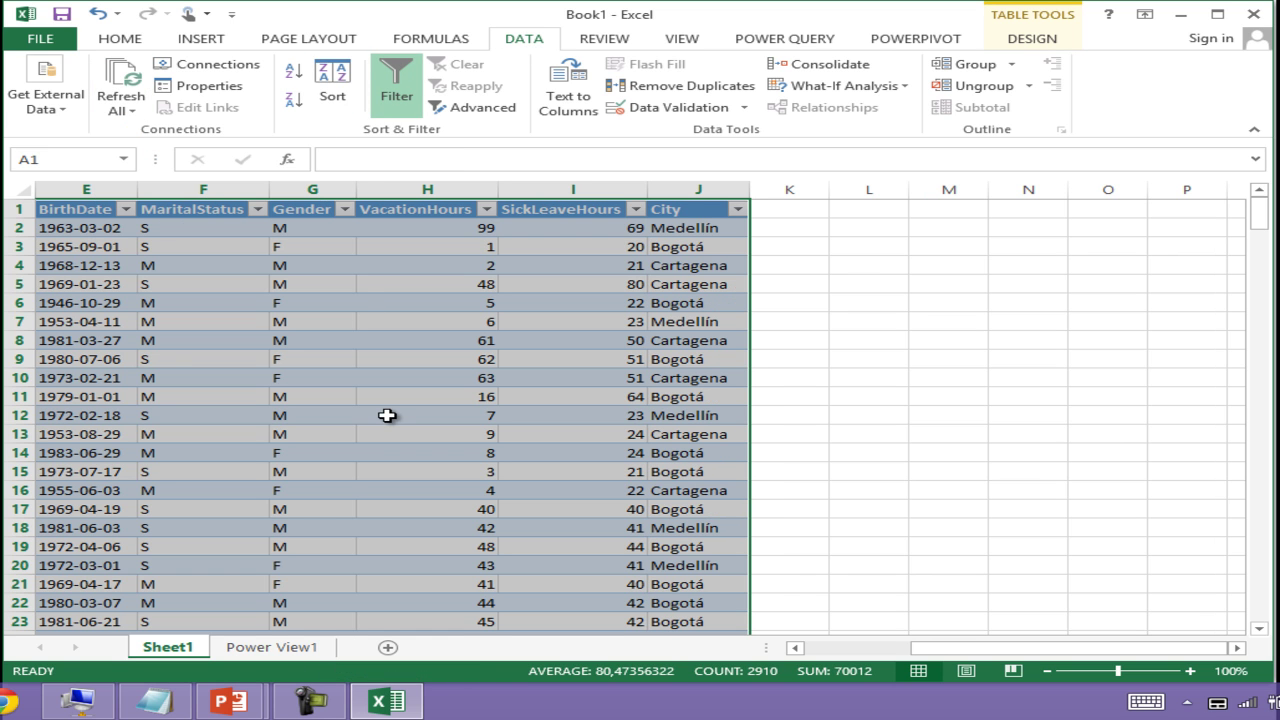
# Refresh the data of the Power View1 report to update the VacationHours by City pie chart.
pyautogui.click(268, 650)
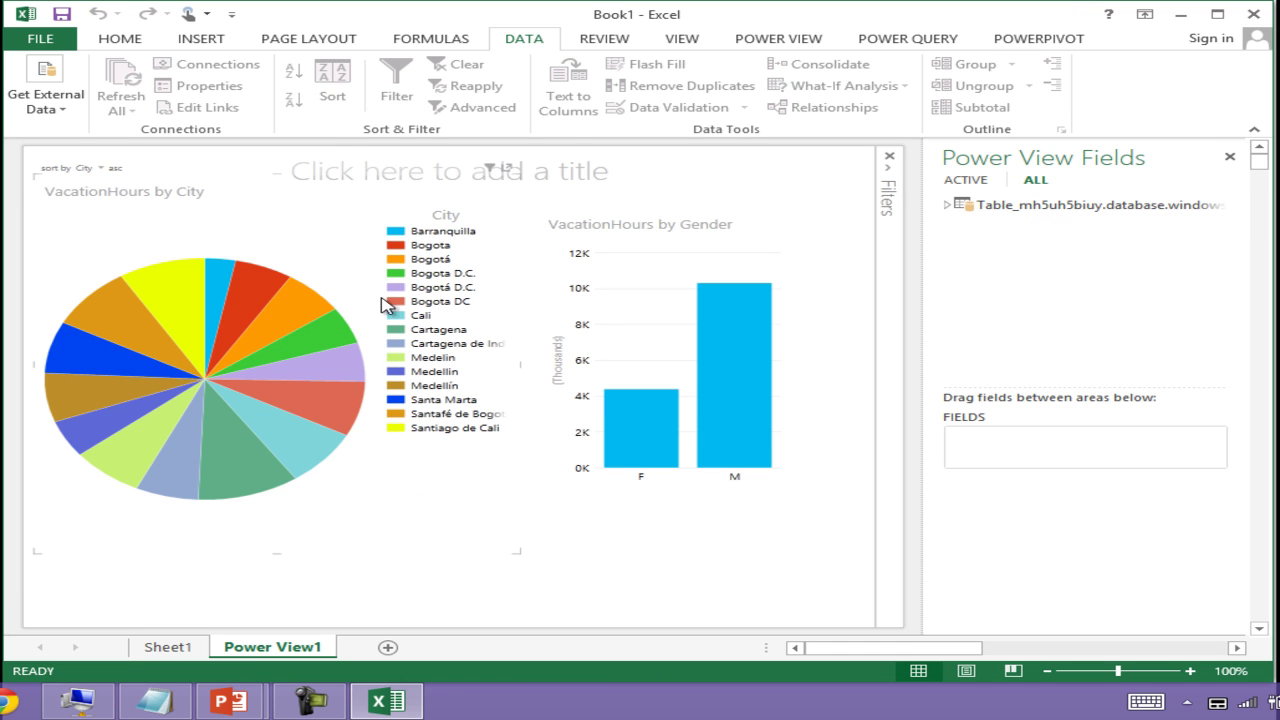
pyautogui.click(760, 48)
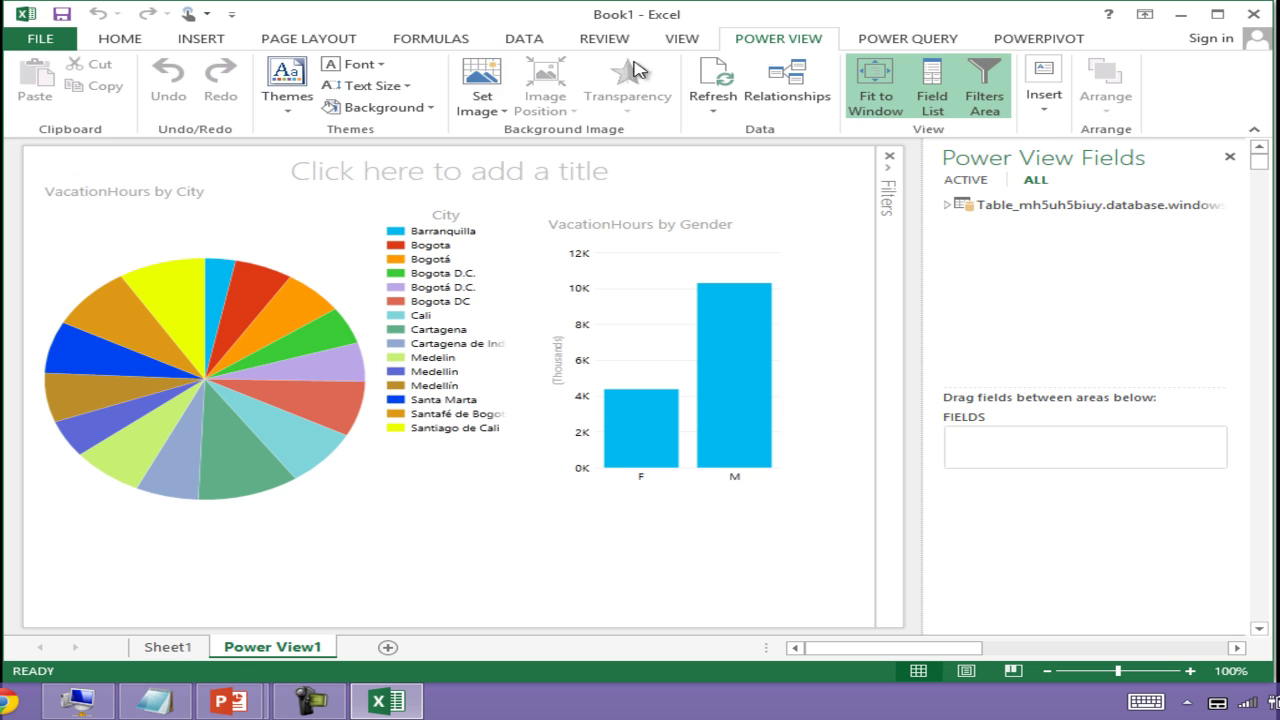
pyautogui.click(705, 92)
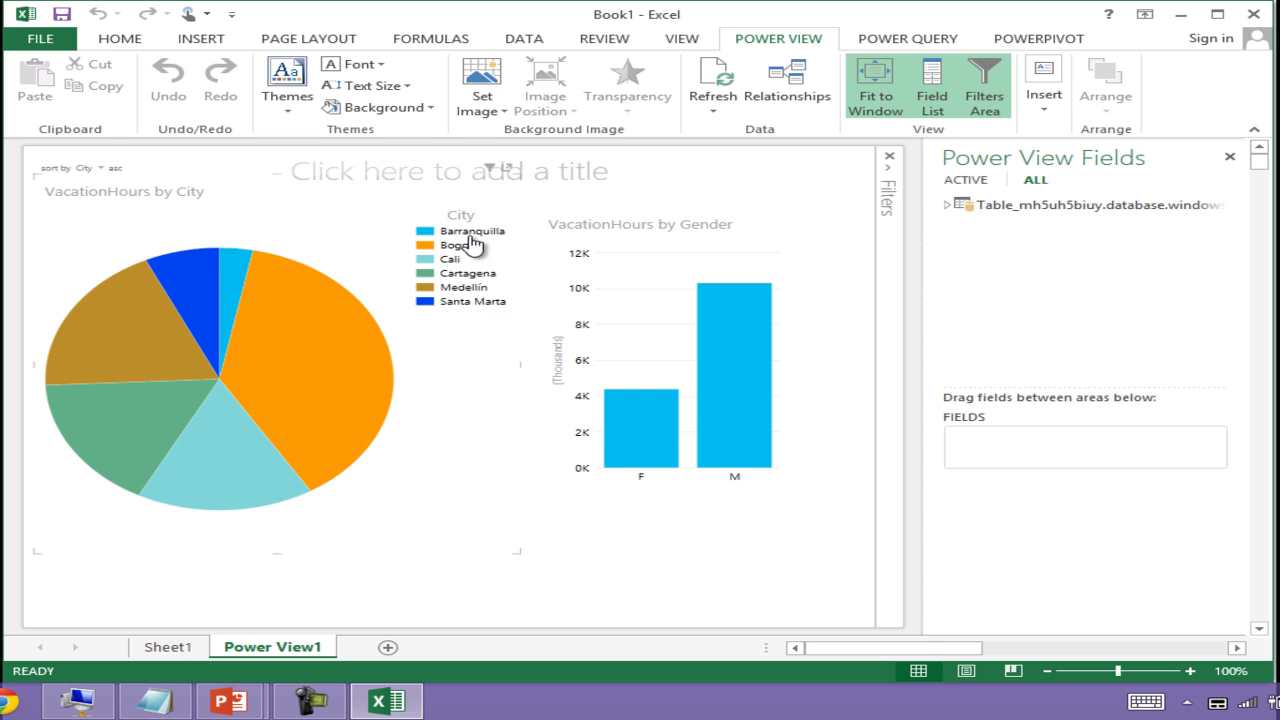
# Cross-highlight the two vacation-hours charts by gender M, by Bogotá and by Cali to examine the cleaned city data.
pyautogui.click(643, 436)
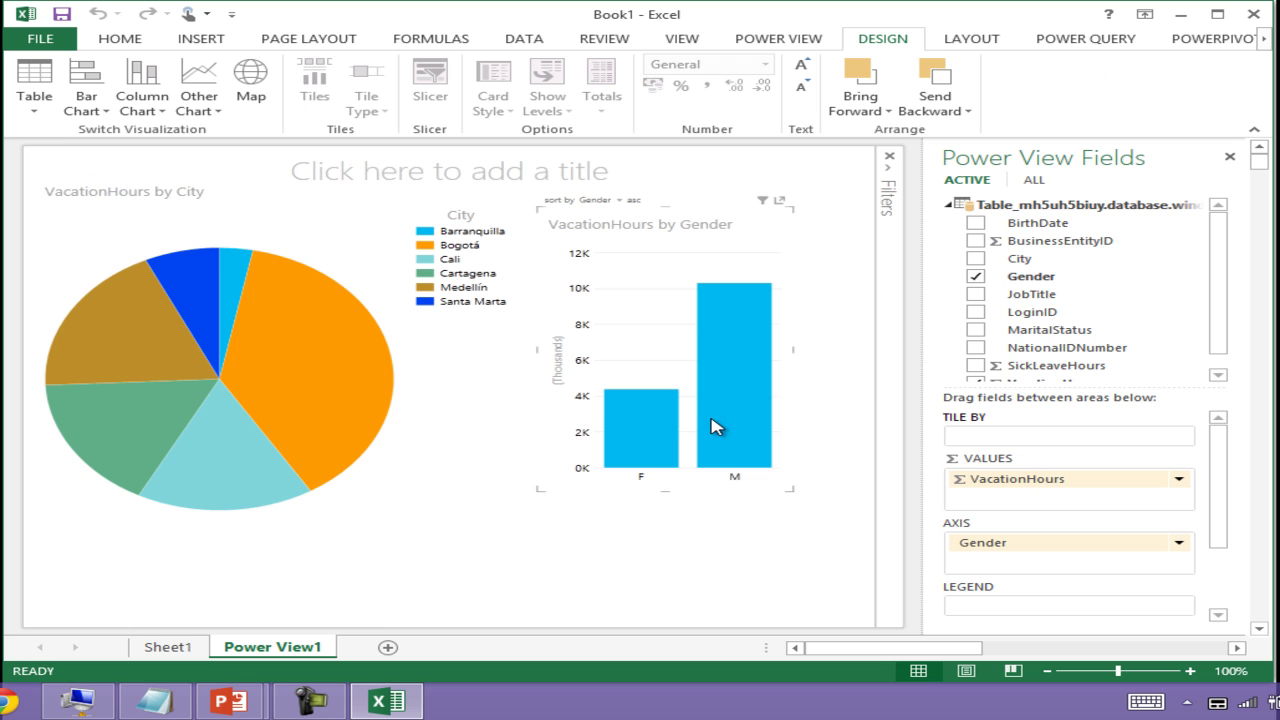
pyautogui.click(717, 425)
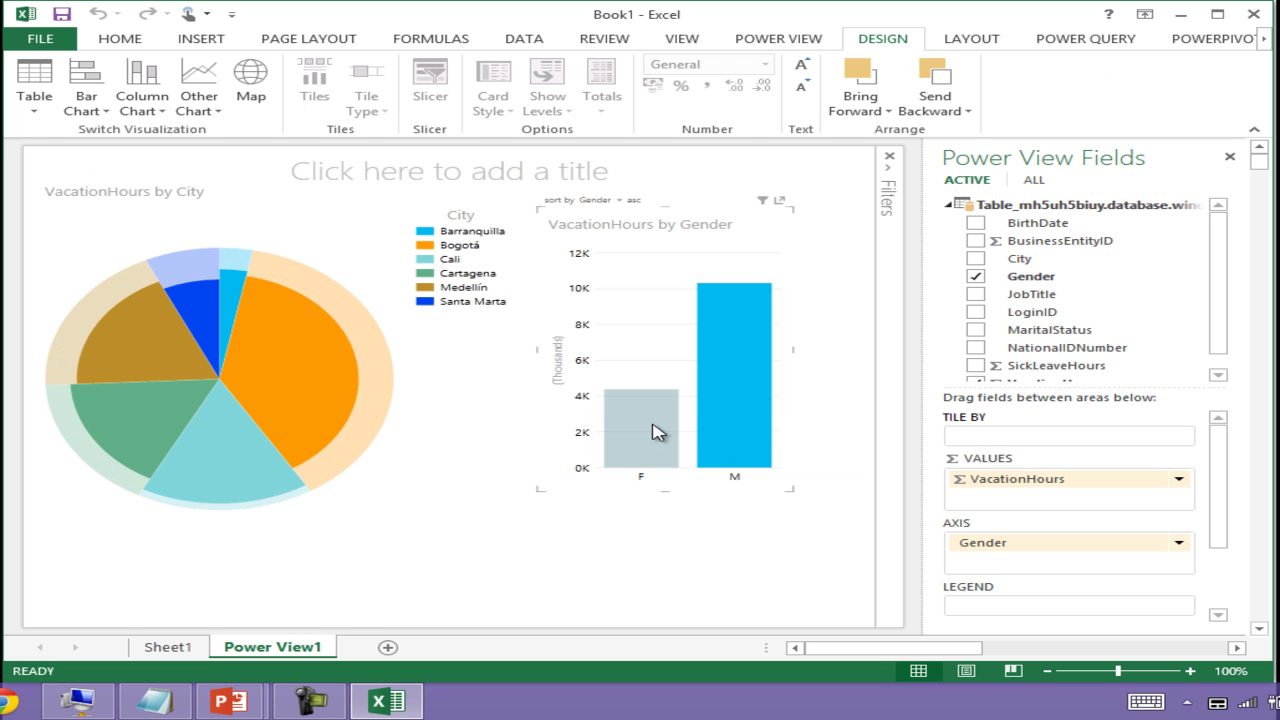
pyautogui.click(322, 375)
pyautogui.click(322, 378)
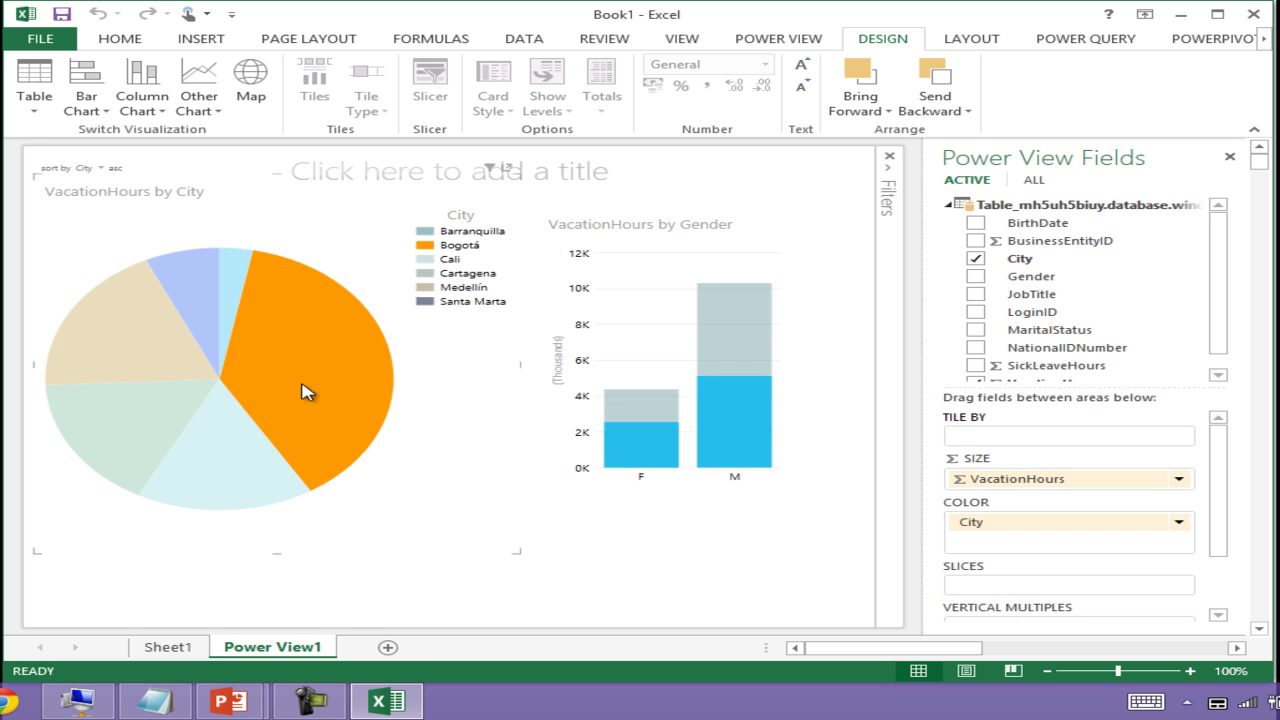
pyautogui.click(237, 428)
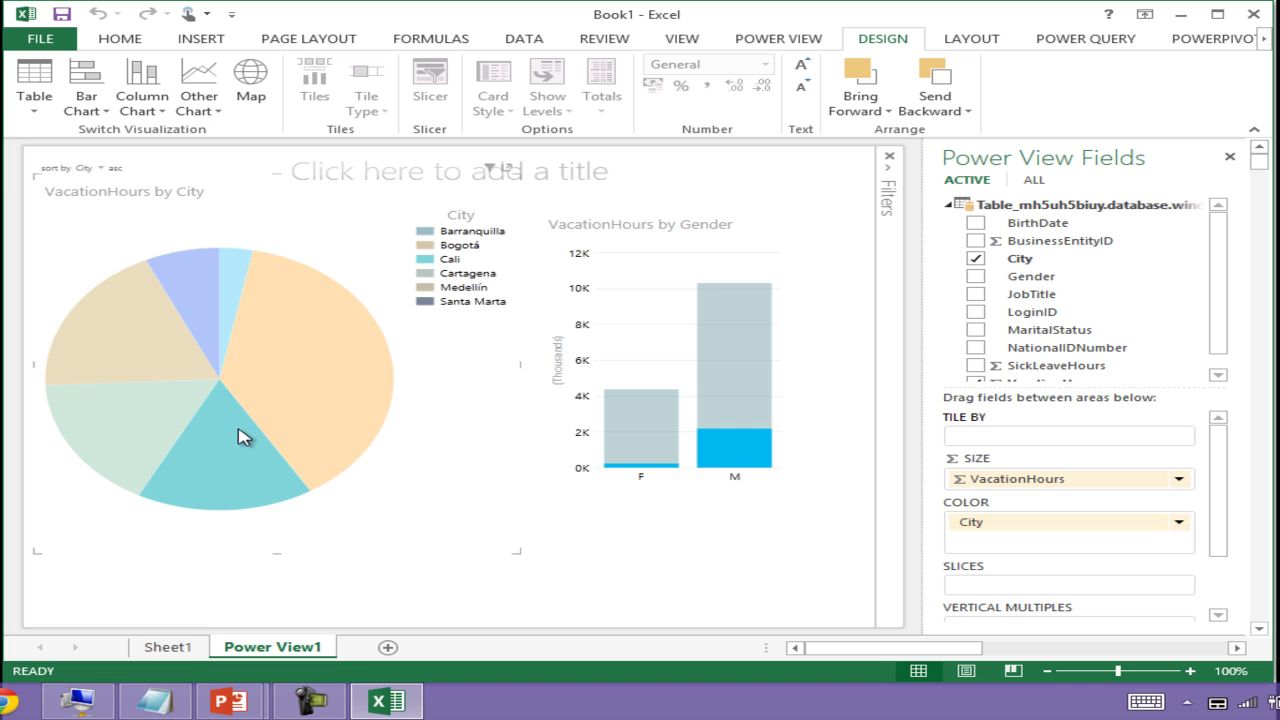
# Switch to the PowerPoint slide show and advance from the DEMO slide to the "Mas Información…" slide.
pyautogui.moveTo(229, 703)
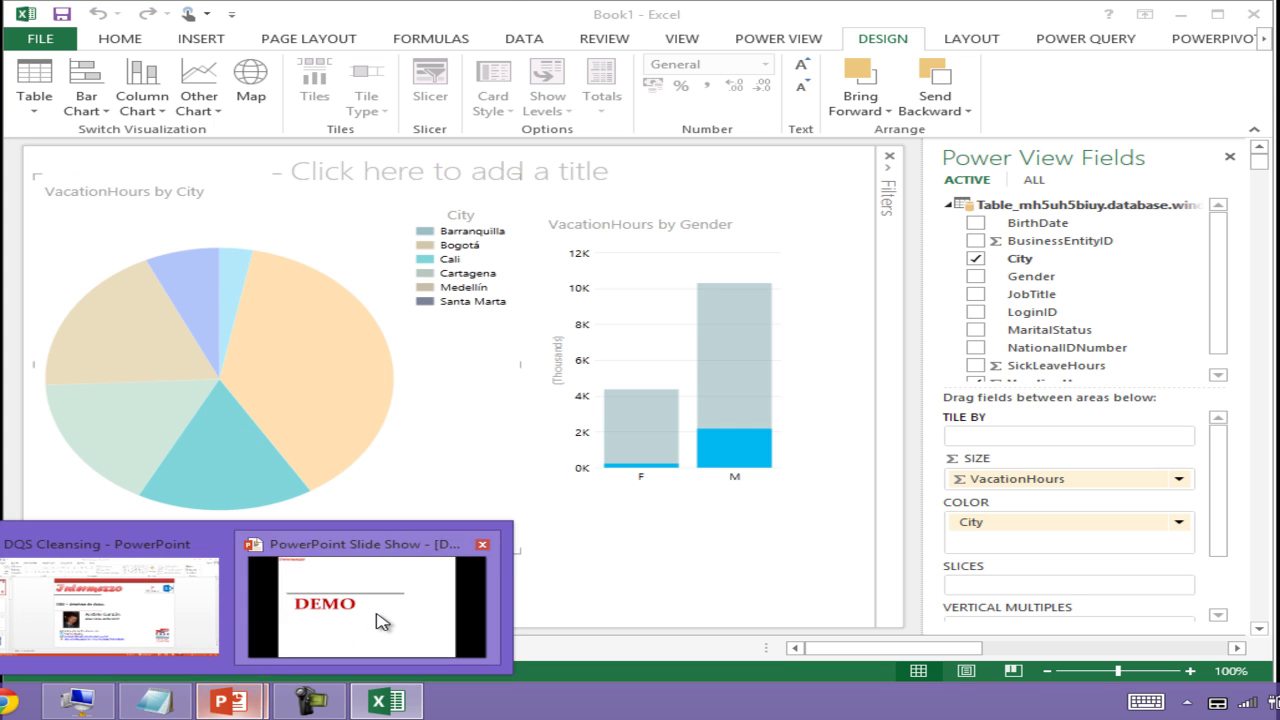
pyautogui.click(382, 625)
pyautogui.click(382, 625)
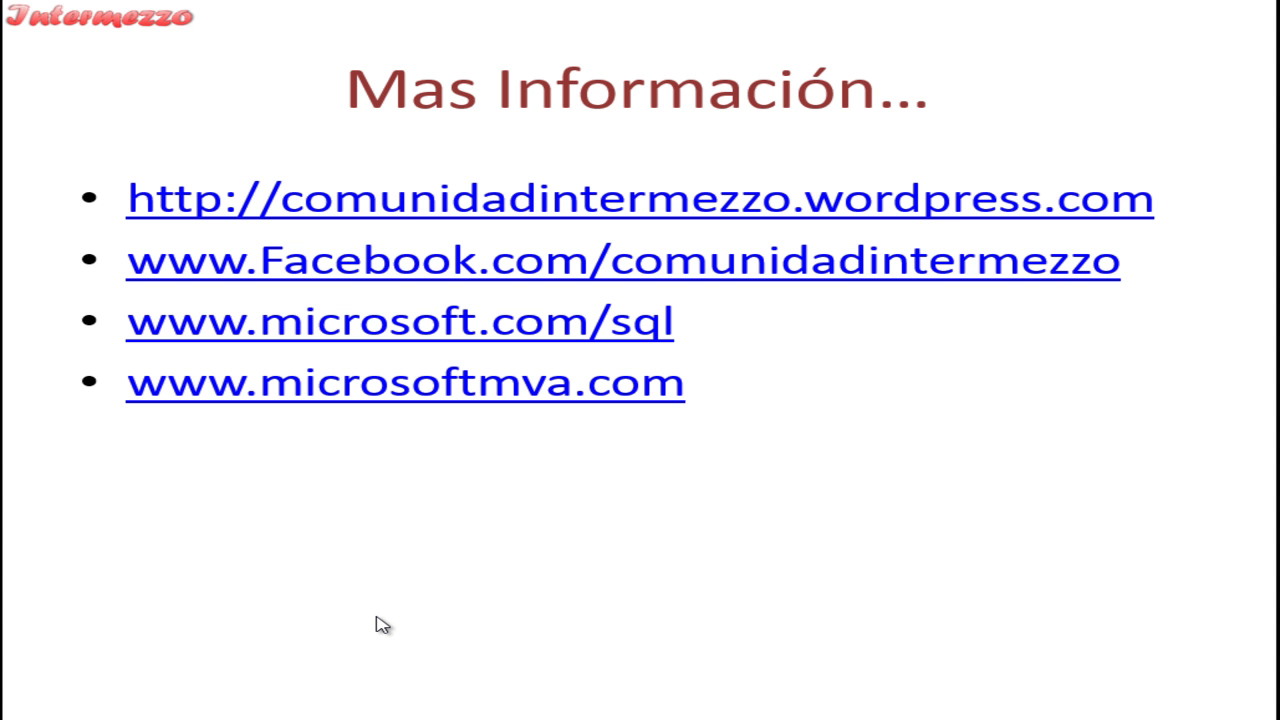